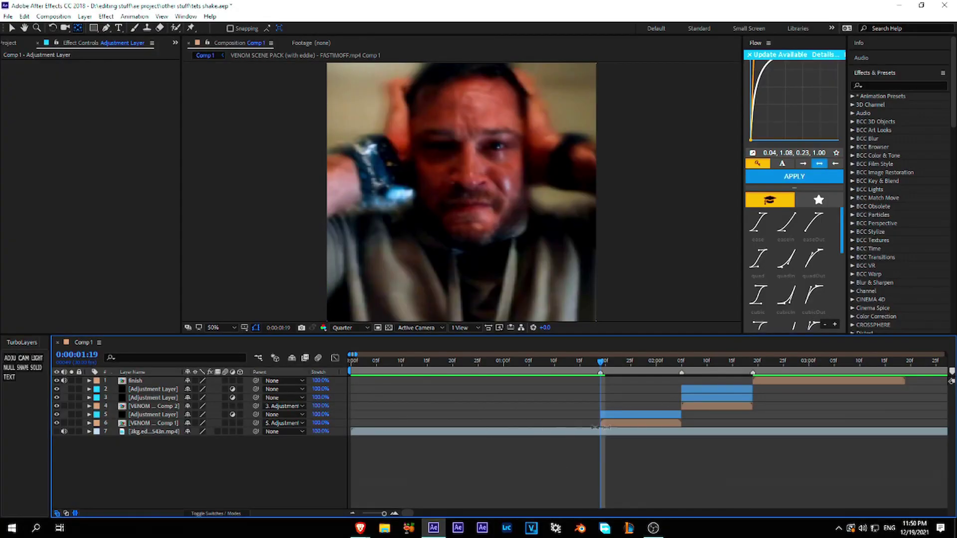
# Step: Select the layer 5 adjustment layer and preview the transition, scrubbing to 0:00:02:18
pyautogui.click(615, 417)
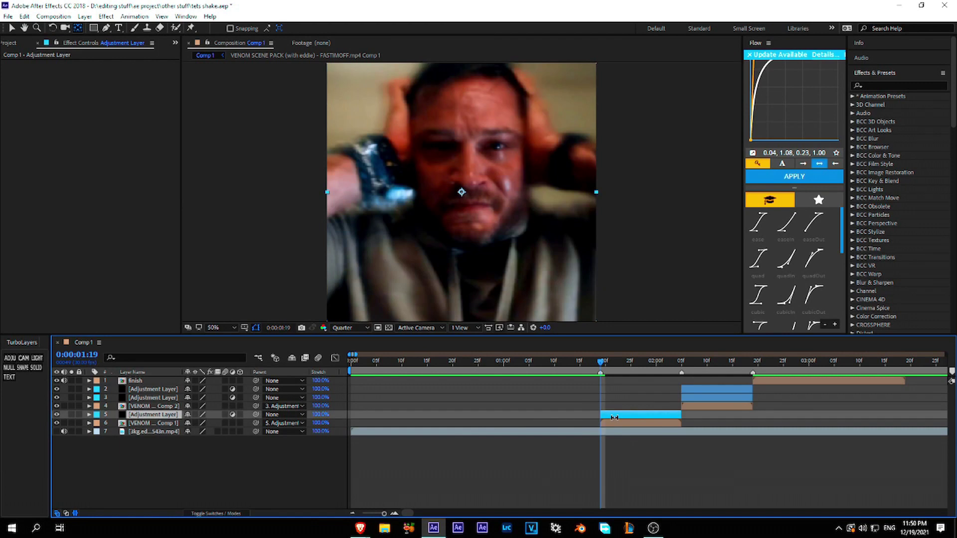
pyautogui.press('space')
pyautogui.hscroll(3, 598, 389)
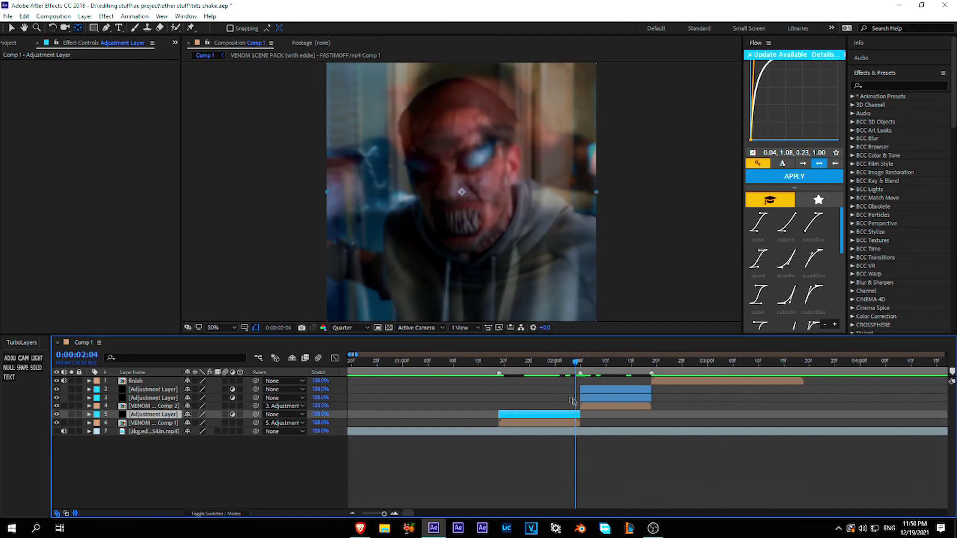
pyautogui.press('space')
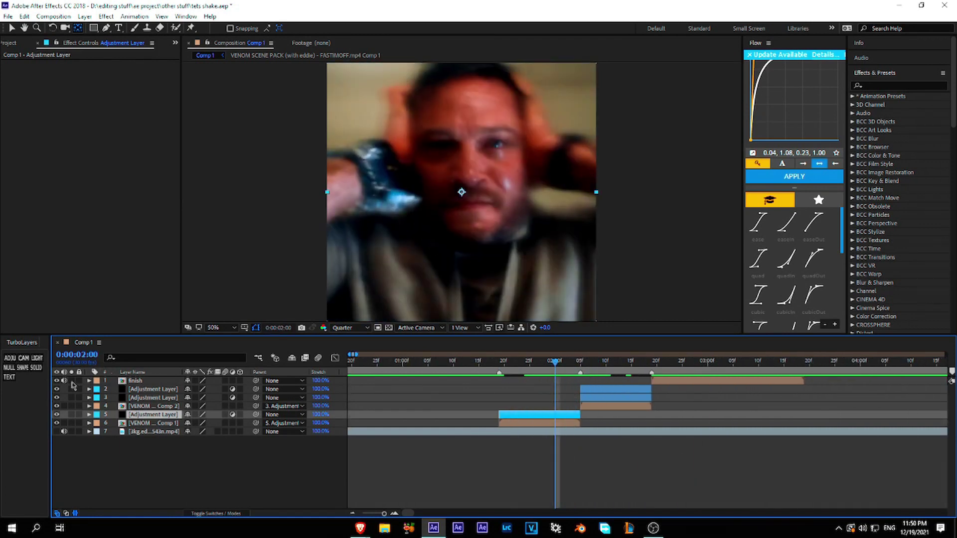
pyautogui.click(382, 460)
pyautogui.moveTo(537, 370)
pyautogui.mouseDown()
pyautogui.moveTo(649, 373)
pyautogui.moveTo(506, 369)
pyautogui.mouseUp()
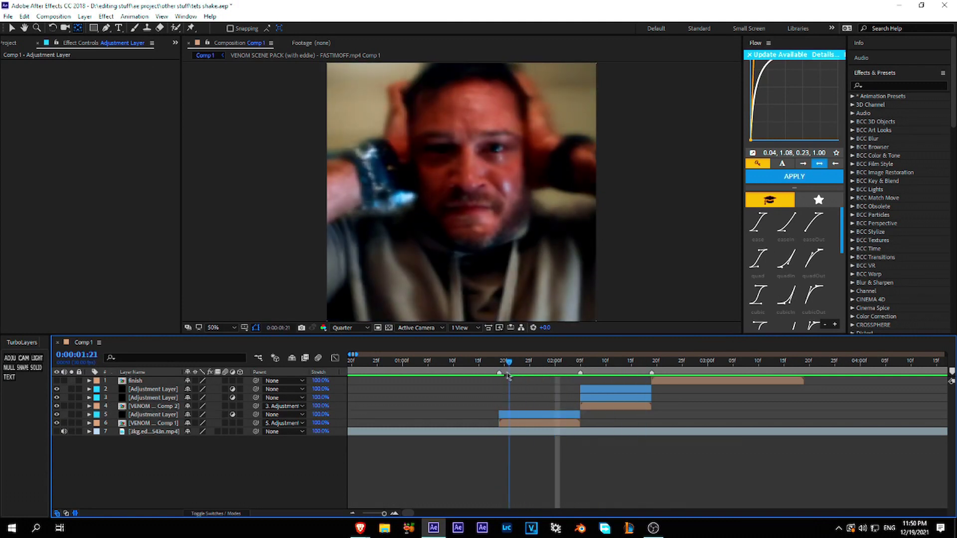
pyautogui.click(518, 415)
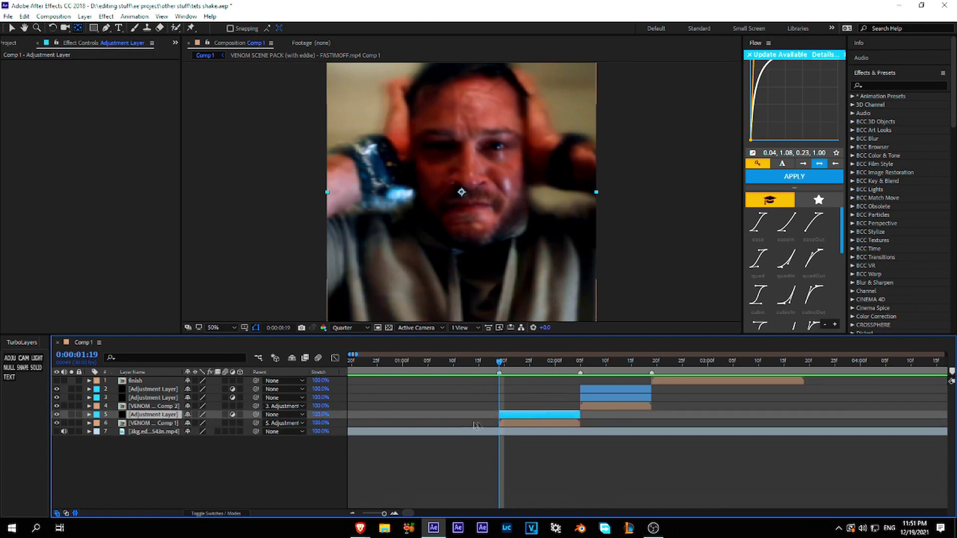
pyautogui.click(522, 424)
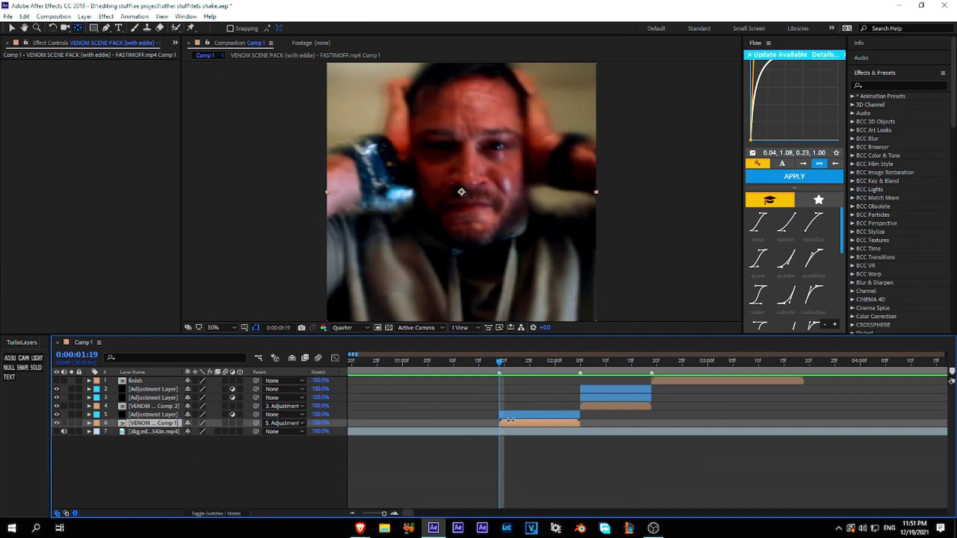
# Step: Keyframe the adjustment layer's Scale at its end and set 200% at 01:19
pyautogui.hotkey('ctrl', 'Up')
pyautogui.press('s')
pyautogui.hotkey('alt', 'shift', 's')
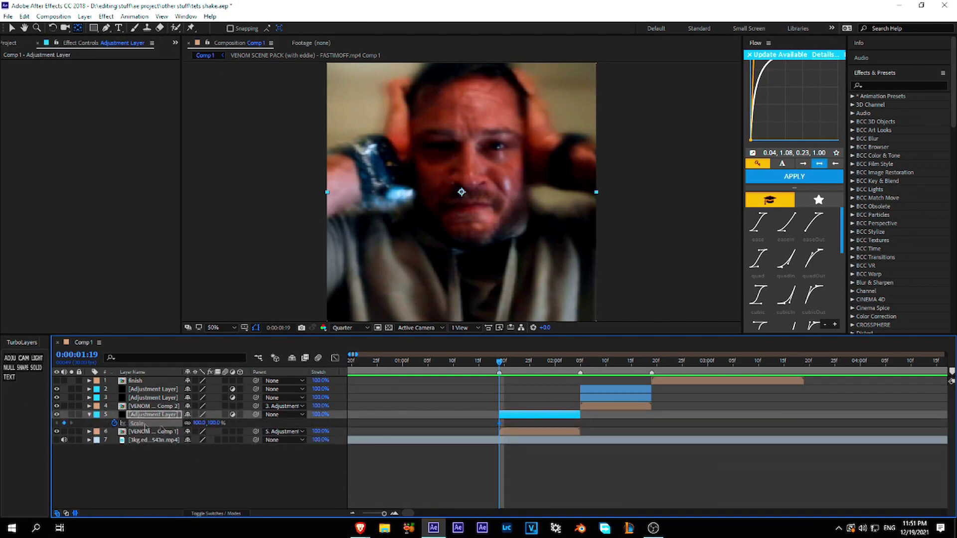
pyautogui.moveTo(500, 423); pyautogui.dragTo(566, 423)
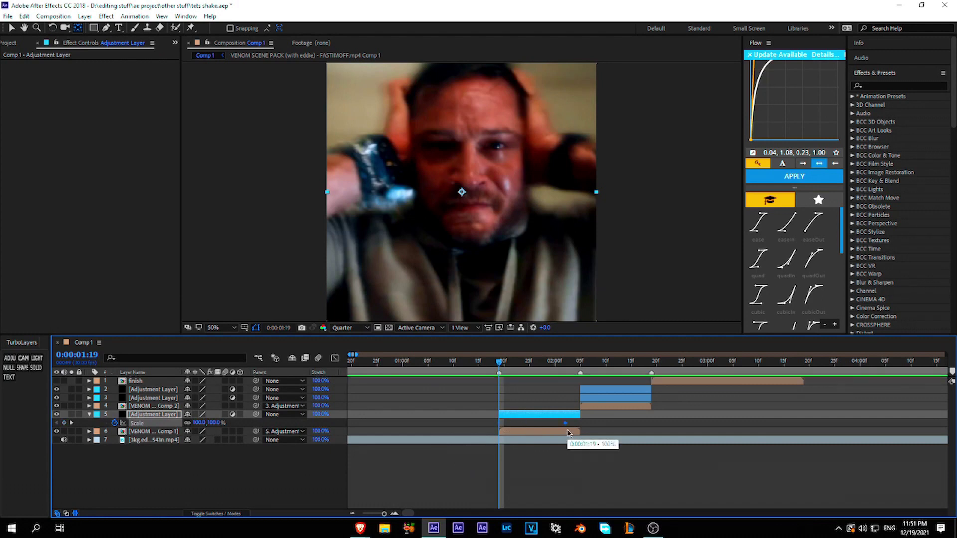
pyautogui.write('00')
pyautogui.press('Return')
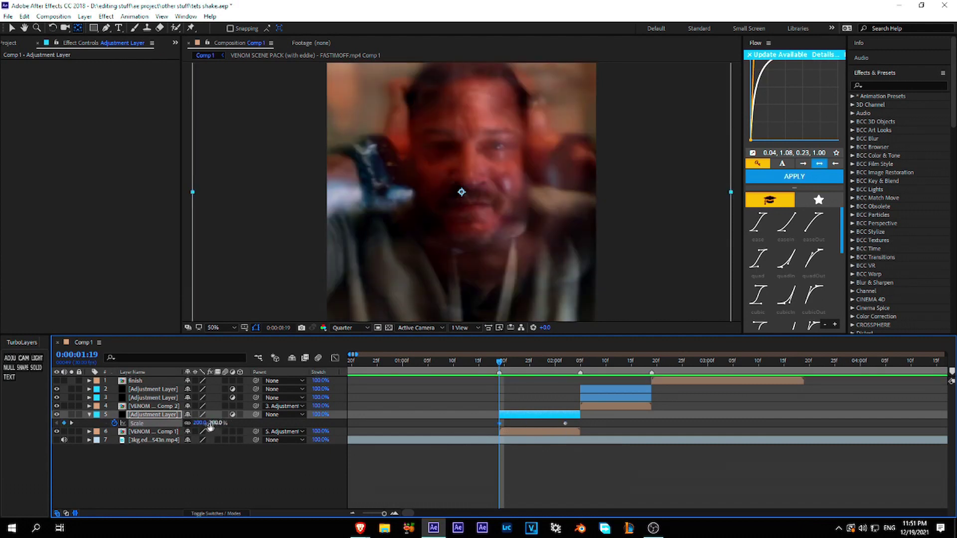
# Step: Apply Easy Ease to both Scale keyframes in the Graph Editor
pyautogui.click(335, 359)
pyautogui.rightClick(512, 408)
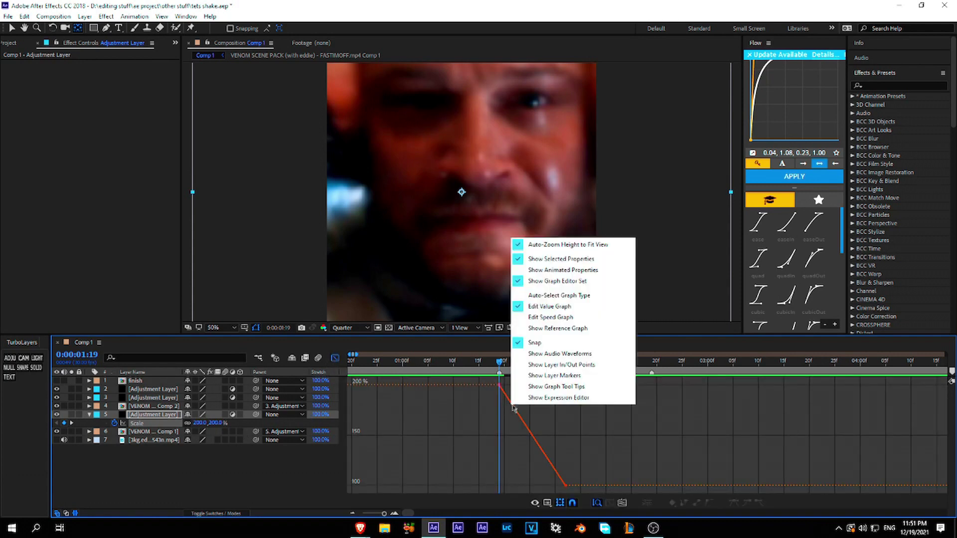
pyautogui.rightClick(146, 423)
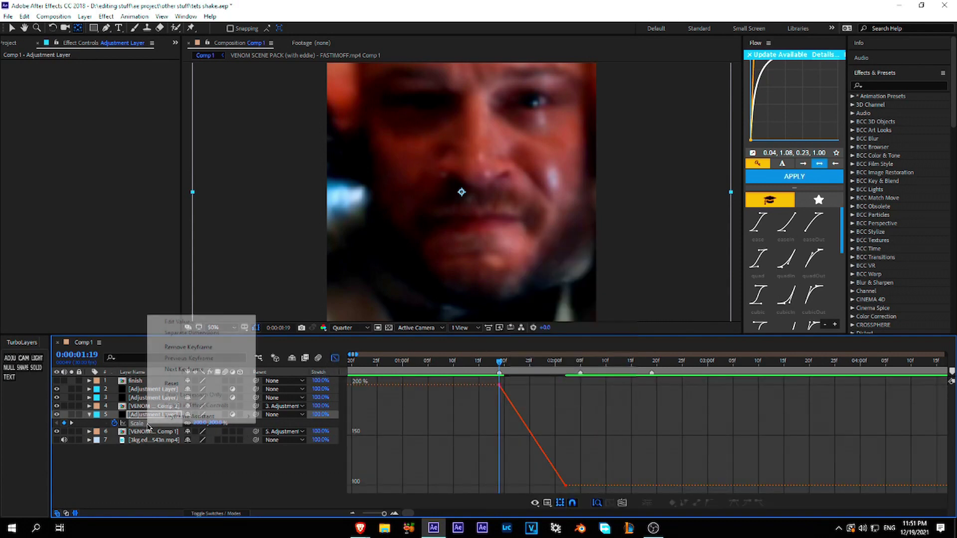
pyautogui.moveTo(225, 417)
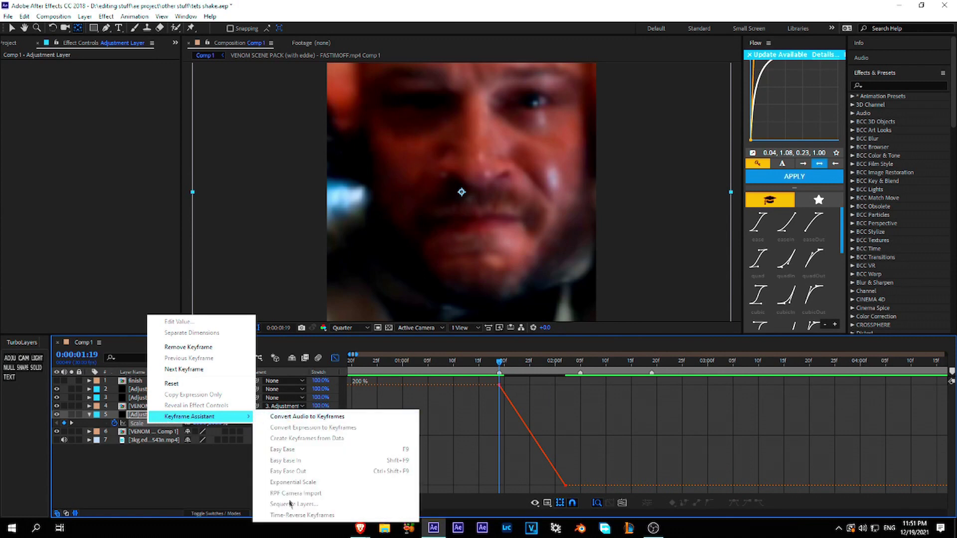
pyautogui.click(349, 421)
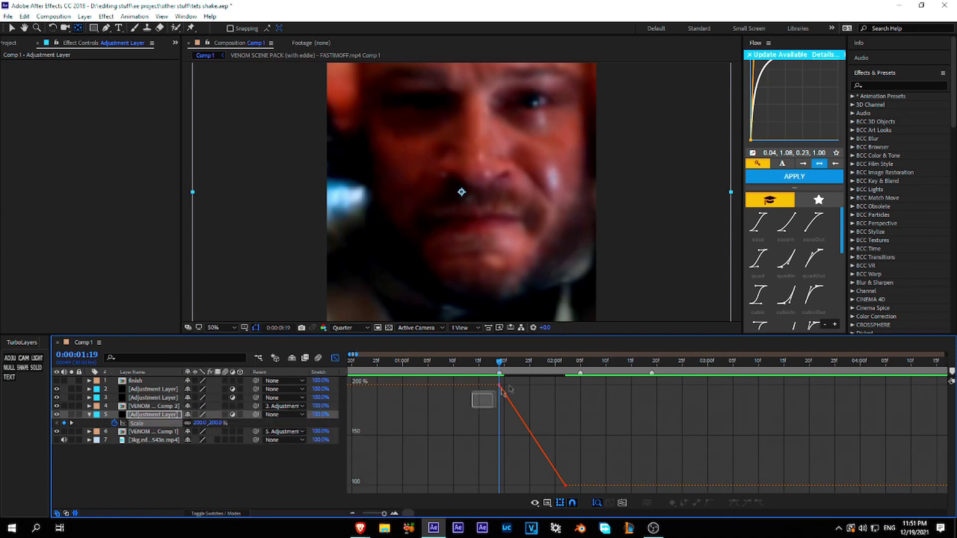
pyautogui.press('F9')
pyautogui.moveTo(581, 467); pyautogui.dragTo(555, 502)
pyautogui.press('F9')
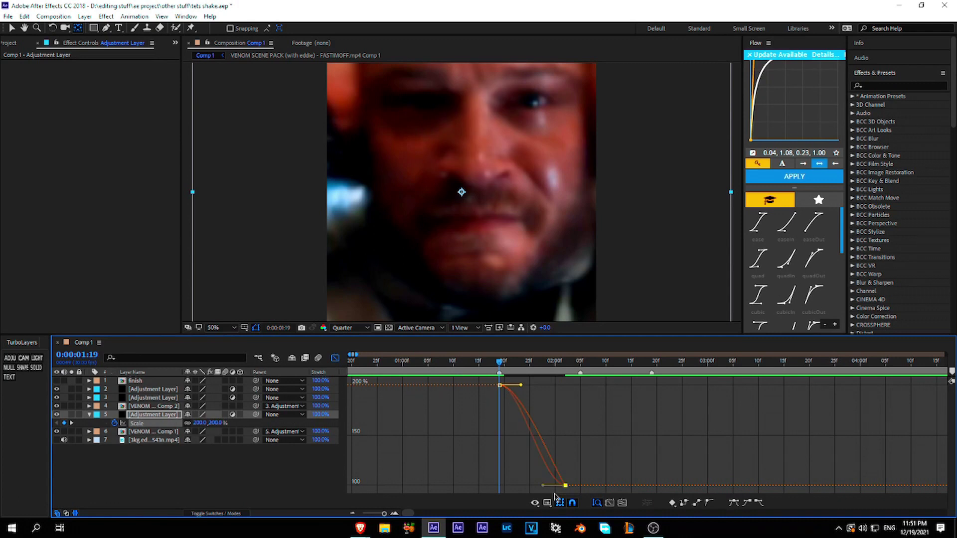
# Step: Steepen the initial drop from 200%, lengthen the settle into 100%, and preview the zoom
pyautogui.moveTo(521, 387); pyautogui.dragTo(483, 483)
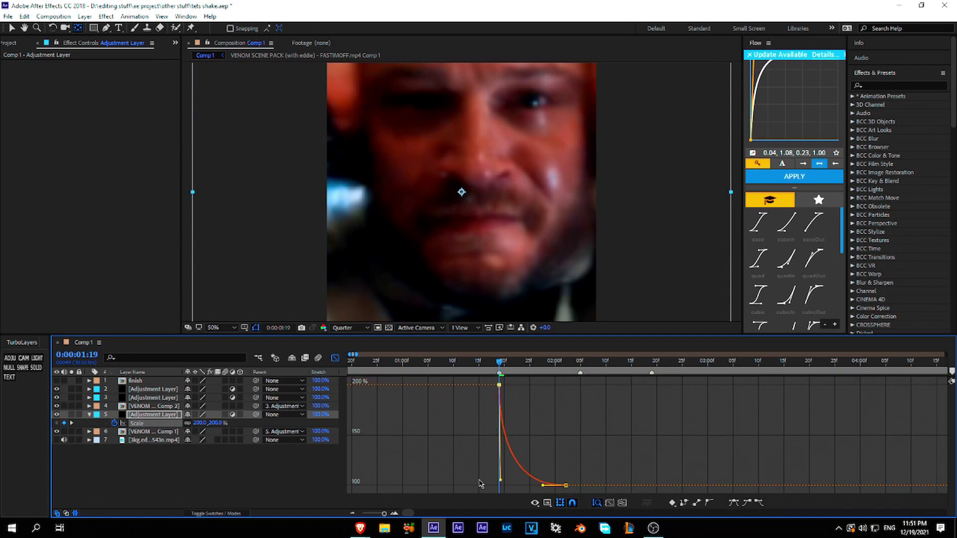
pyautogui.moveTo(542, 486); pyautogui.dragTo(505, 482)
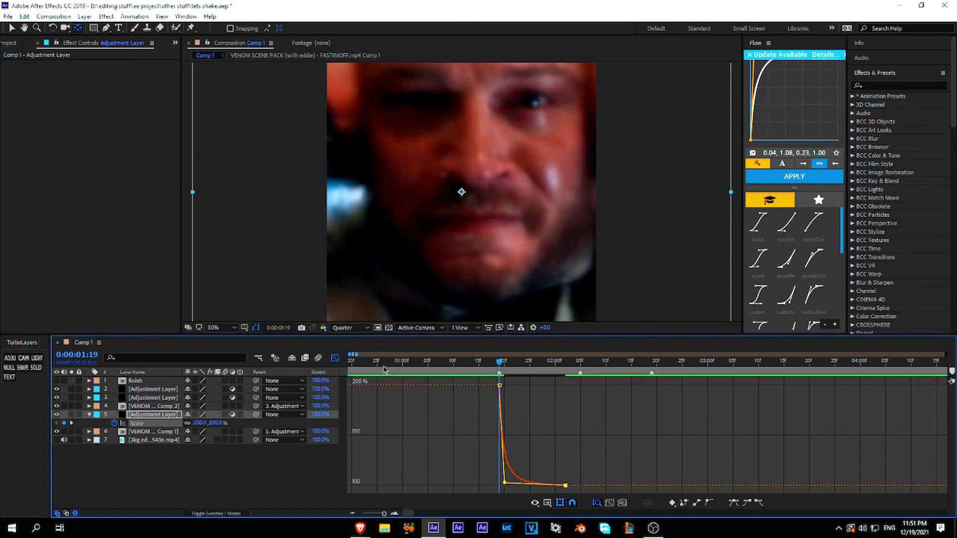
pyautogui.press('u')
pyautogui.press('space')
pyautogui.press('space')
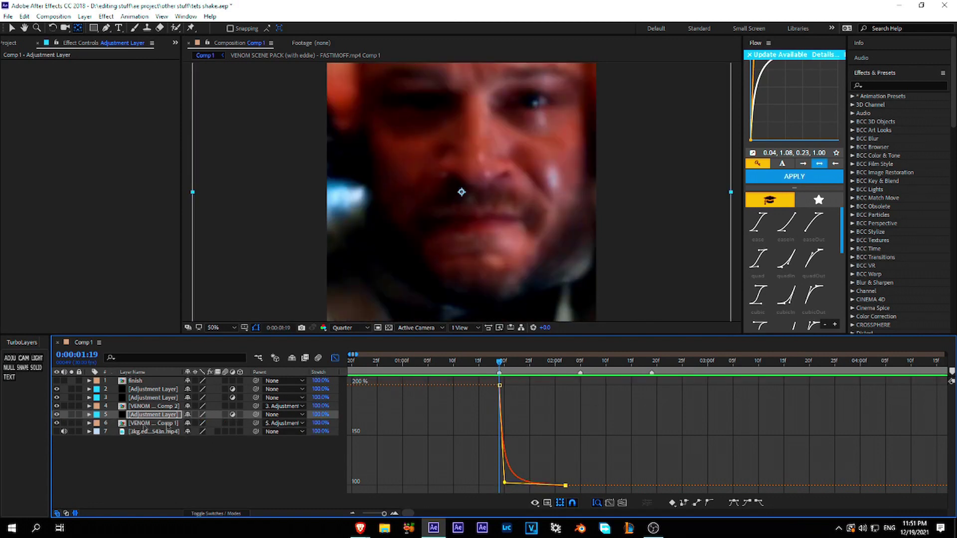
pyautogui.moveTo(500, 374); pyautogui.dragTo(538, 377)
# Step: Keyframe VENOM Comp 1's Scale and Rotation at 01:28, then set 200% and -60° at its end
pyautogui.click(335, 358)
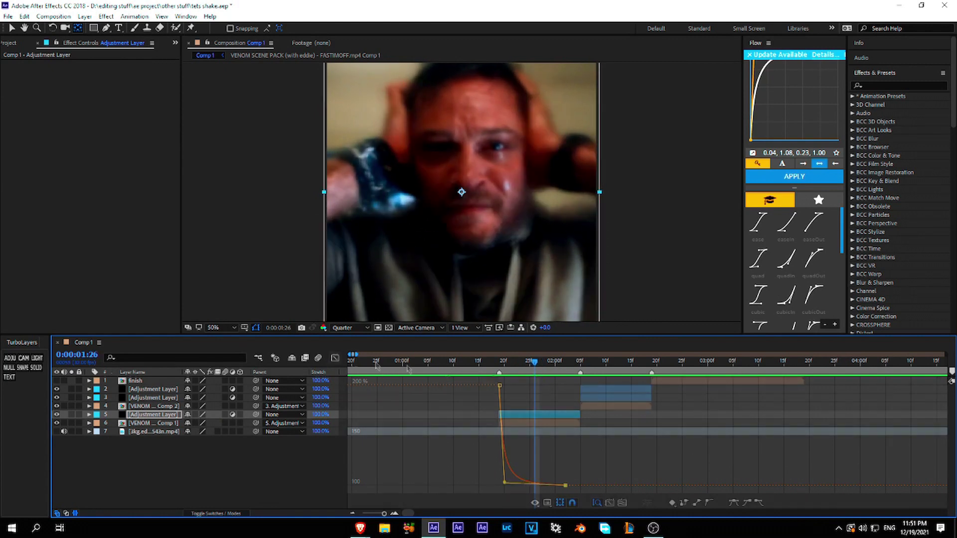
pyautogui.click(545, 361)
pyautogui.click(549, 432)
pyautogui.click(551, 423)
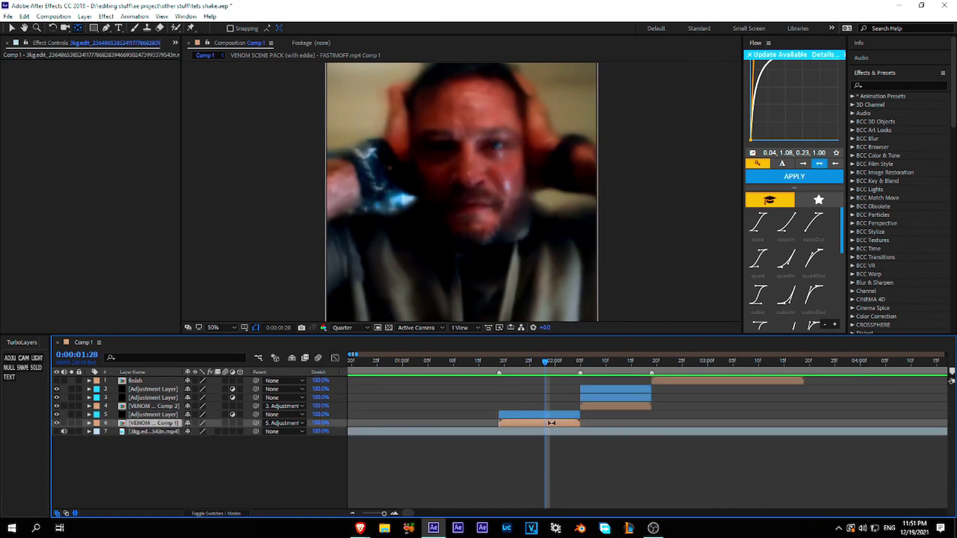
pyautogui.press('s')
pyautogui.hotkey('shift', 'r')
pyautogui.click(114, 432)
pyautogui.click(114, 441)
pyautogui.press('o')
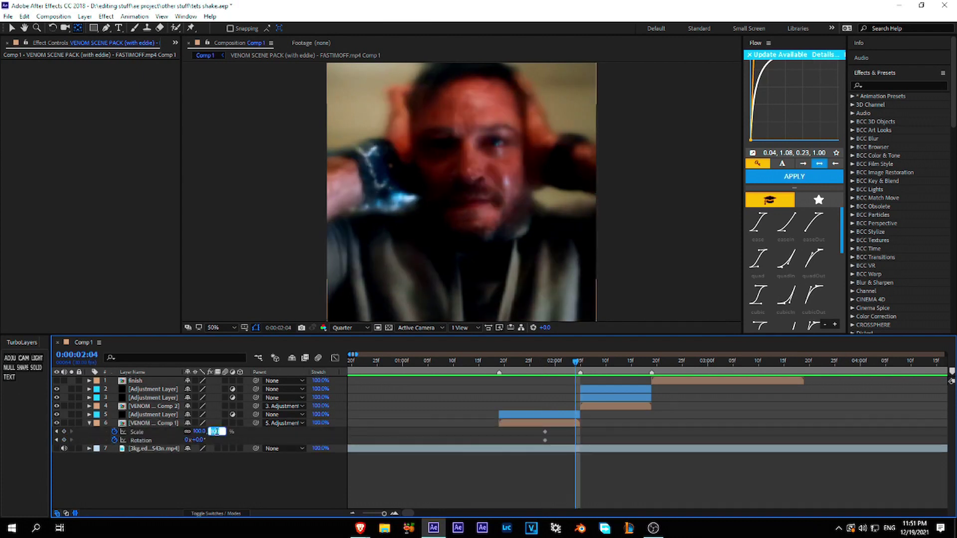
pyautogui.press('Return')
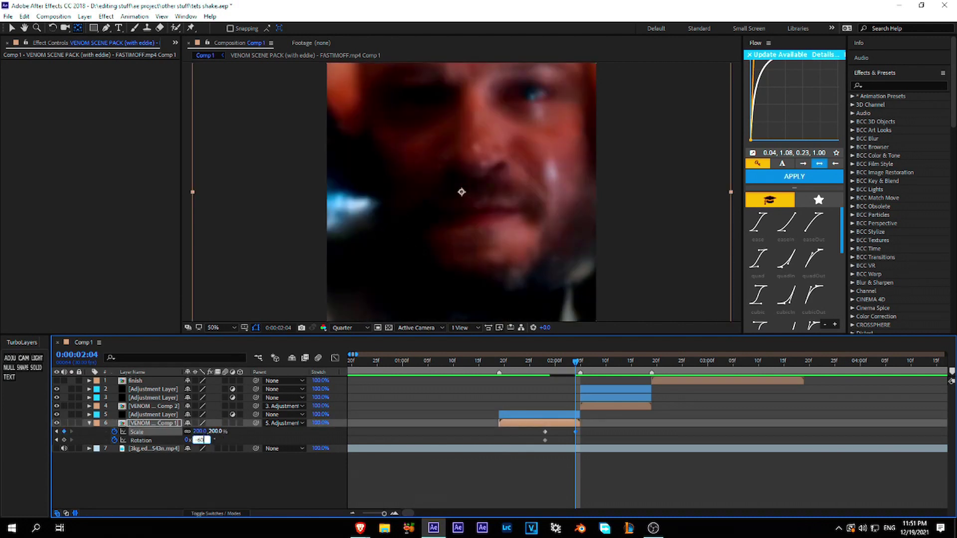
pyautogui.press('Return')
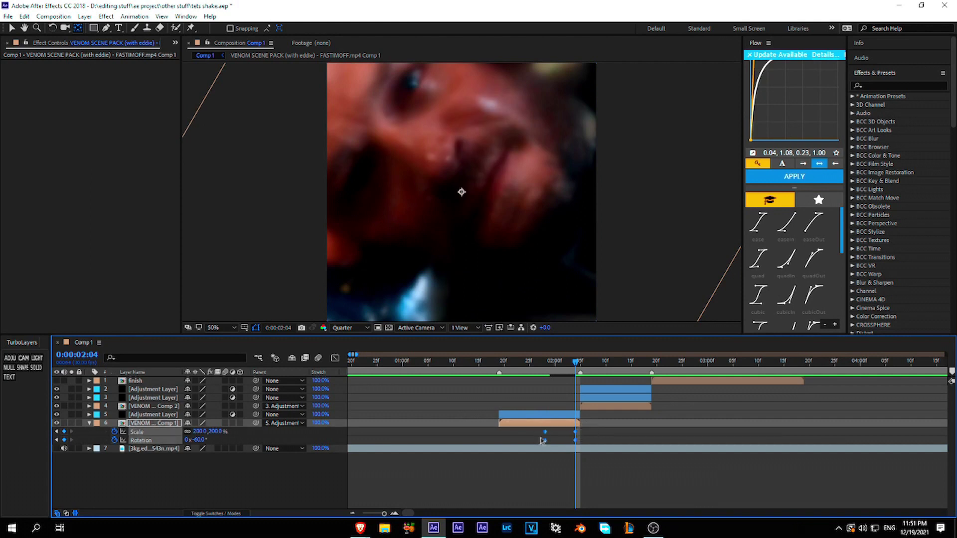
# Step: Easy Ease the new keyframes and make the Scale curve rise sharply just before the end
pyautogui.rightClick(542, 441)
pyautogui.moveTo(585, 436)
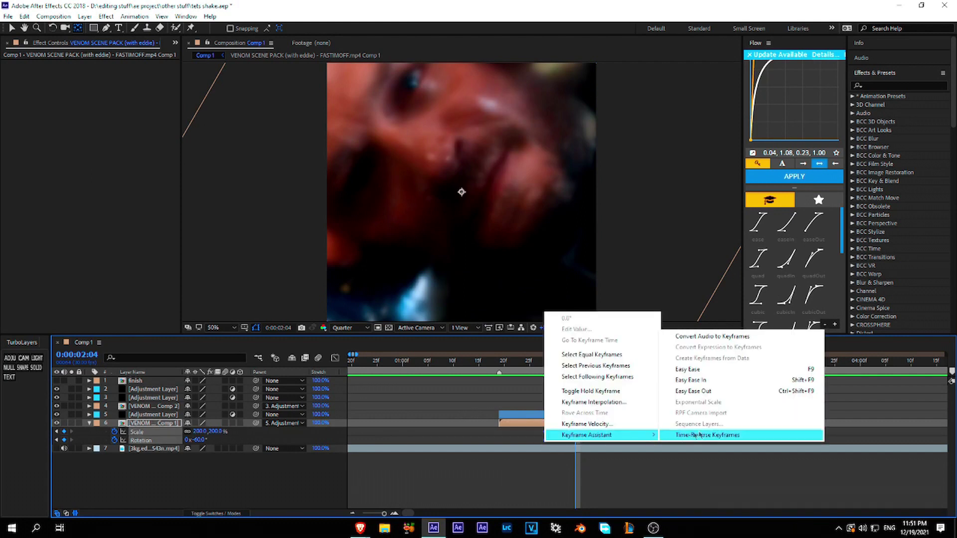
pyautogui.click(699, 369)
pyautogui.click(335, 357)
pyautogui.moveTo(523, 410)
pyautogui.mouseDown()
pyautogui.moveTo(558, 432)
pyautogui.moveTo(576, 424)
pyautogui.mouseUp()
pyautogui.moveTo(567, 388); pyautogui.dragTo(582, 409)
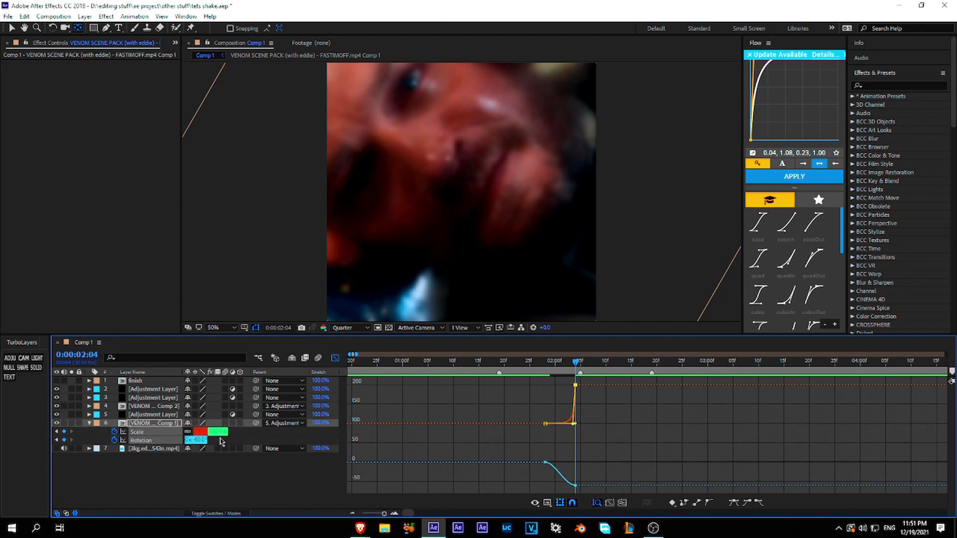
# Step: Keep the Scale rise as is and make the Rotation curve drop sharply near the end
pyautogui.click(136, 432)
pyautogui.scroll(2, 575, 473)
pyautogui.moveTo(570, 489); pyautogui.dragTo(580, 484)
pyautogui.hotkey('ctrl', 'z')
pyautogui.press('j')
pyautogui.click(141, 440)
pyautogui.moveTo(439, 433); pyautogui.dragTo(608, 377)
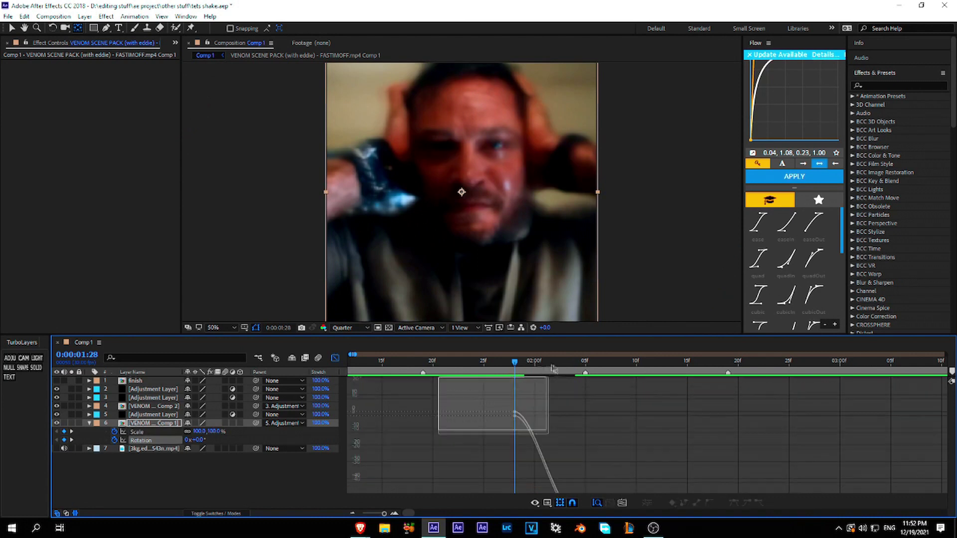
pyautogui.moveTo(556, 487); pyautogui.dragTo(566, 386)
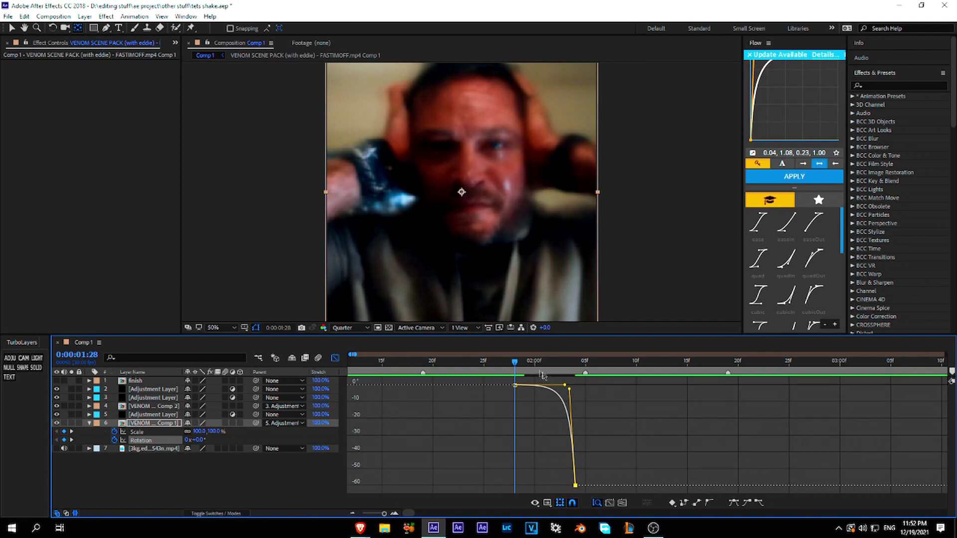
# Step: Preview the zoom-and-rotate transition from 0:00:01:19, then select the layer 3 adjustment layer
pyautogui.click(546, 372)
pyautogui.moveTo(549, 374); pyautogui.dragTo(423, 368)
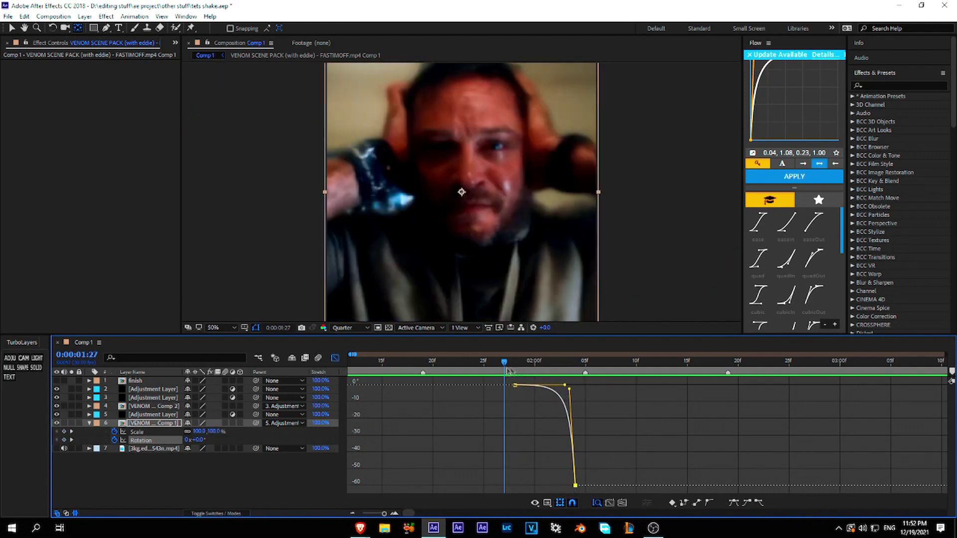
pyautogui.press('space')
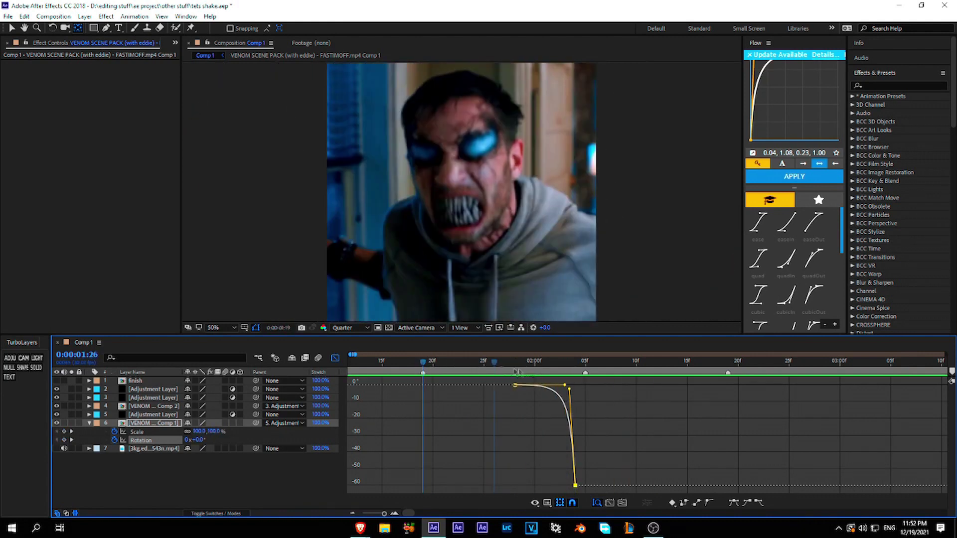
pyautogui.click(335, 359)
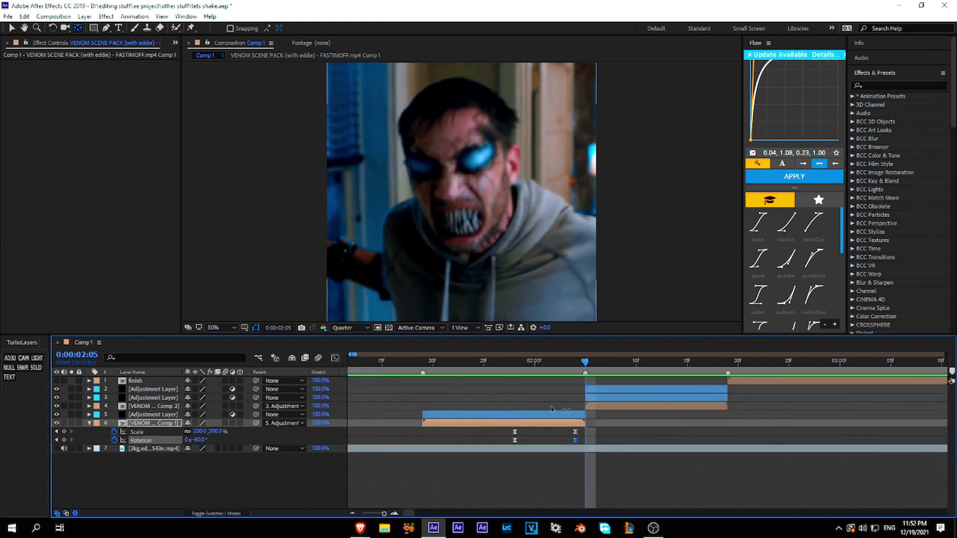
pyautogui.click(603, 399)
# Step: Keyframe layer 3's Scale and Rotation, then set 65% and 60° at the transition start
pyautogui.press('s')
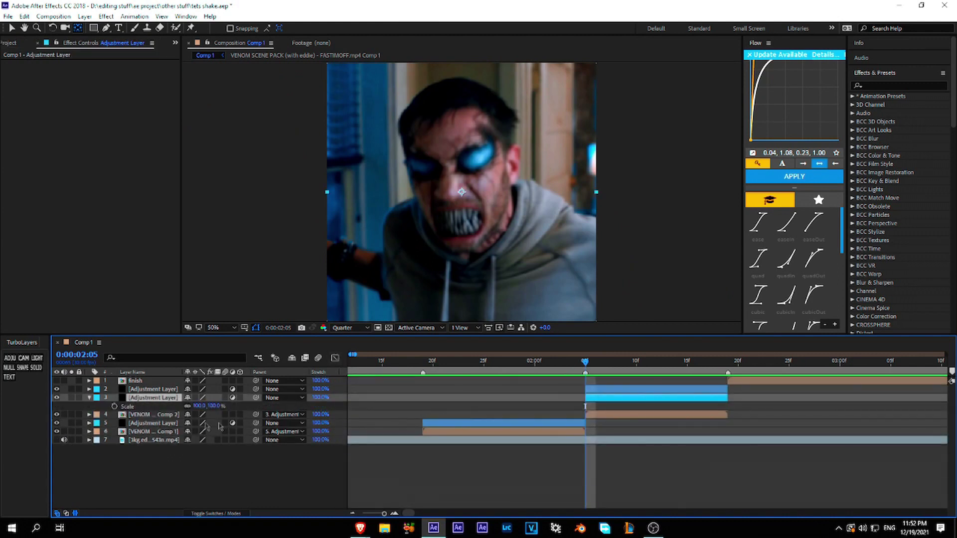
pyautogui.hotkey('shift', 'r')
pyautogui.click(115, 406)
pyautogui.click(115, 415)
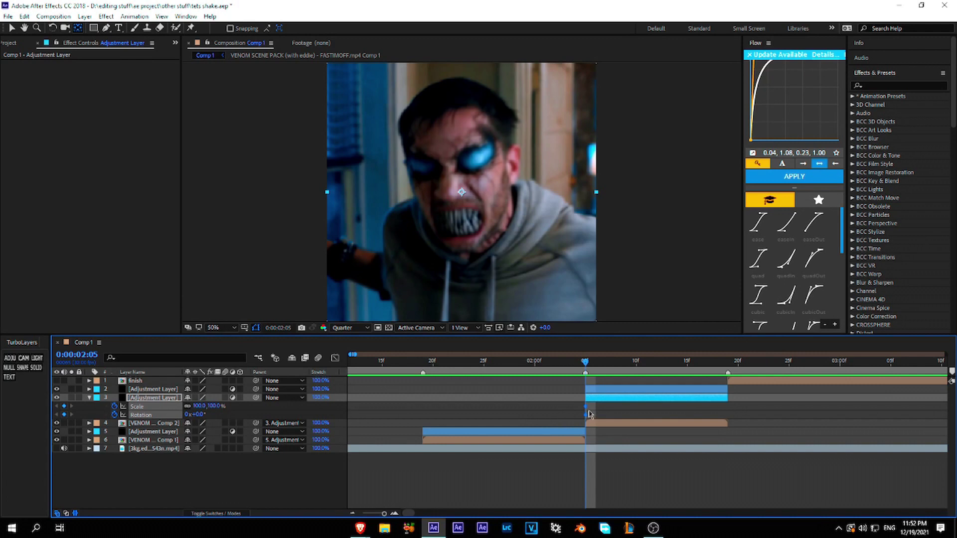
pyautogui.moveTo(617, 415); pyautogui.dragTo(697, 415)
pyautogui.click(235, 416)
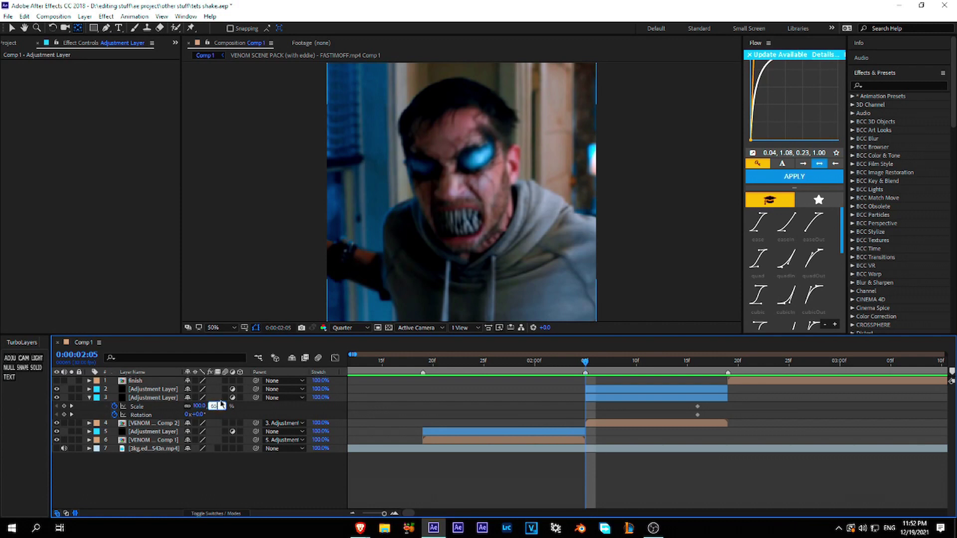
pyautogui.press('Return')
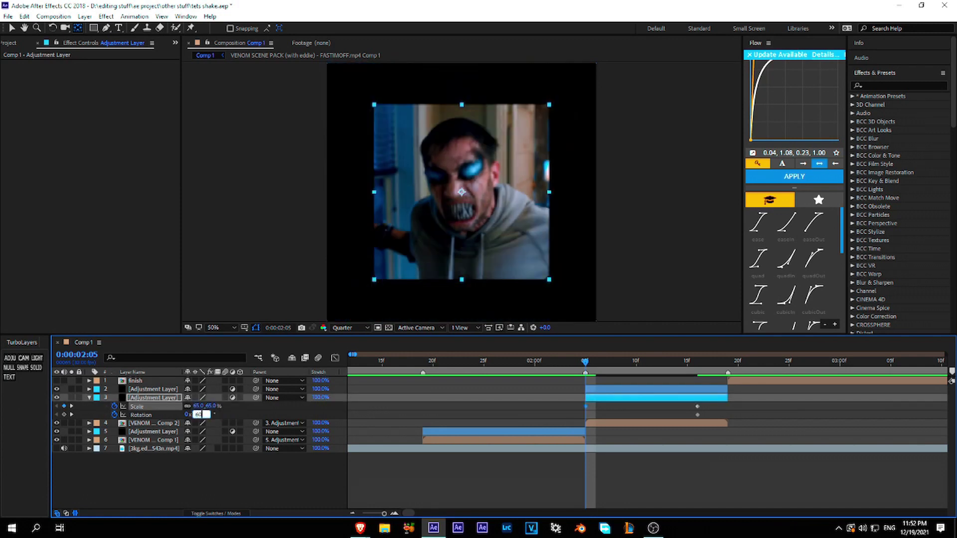
pyautogui.press('Return')
# Step: Select the first VENOM comp layer and move to where its clip begins
pyautogui.click(619, 423)
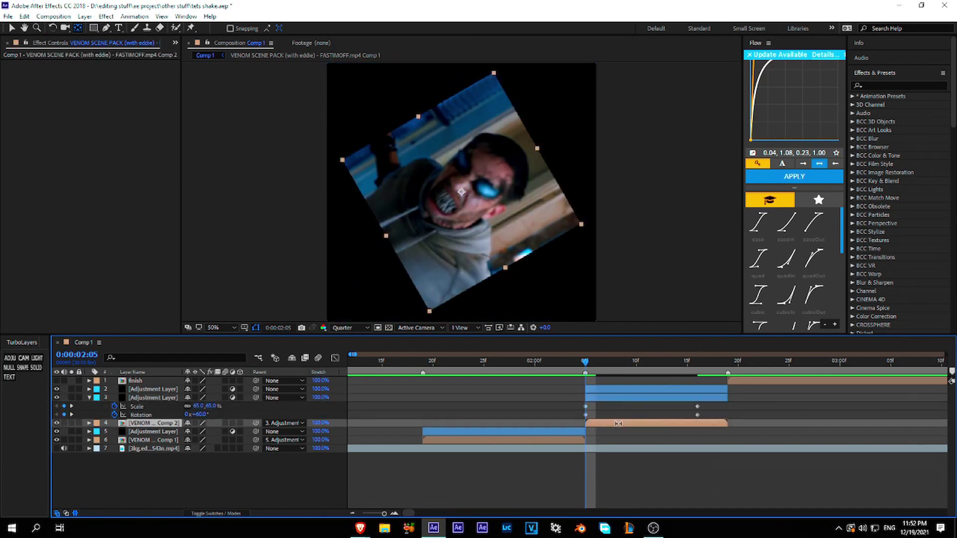
pyautogui.click(551, 442)
pyautogui.click(426, 367)
# Step: Apply Motion Tile to the VENOM comps with 400 output width and height and mirrored edges
pyautogui.hotkey('ctrl', 'space')
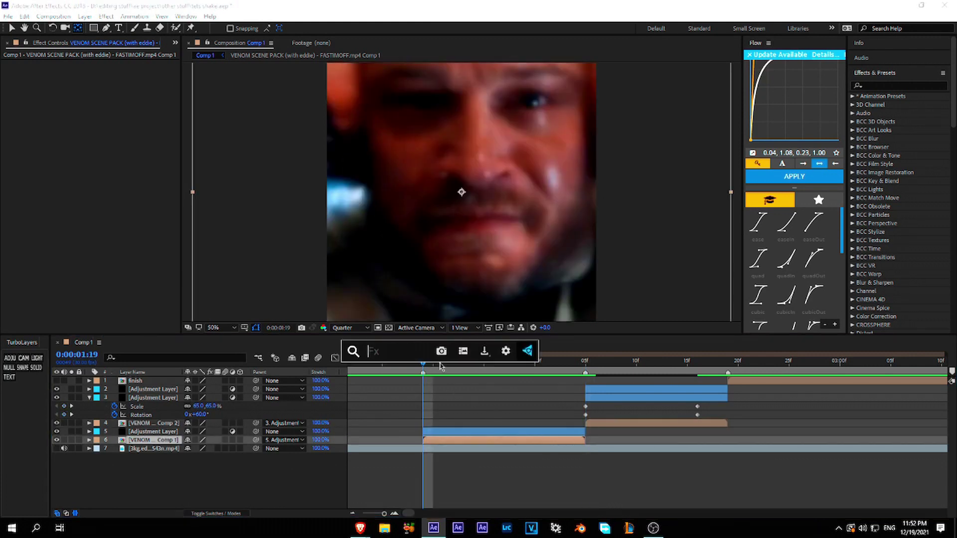
pyautogui.write('motio')
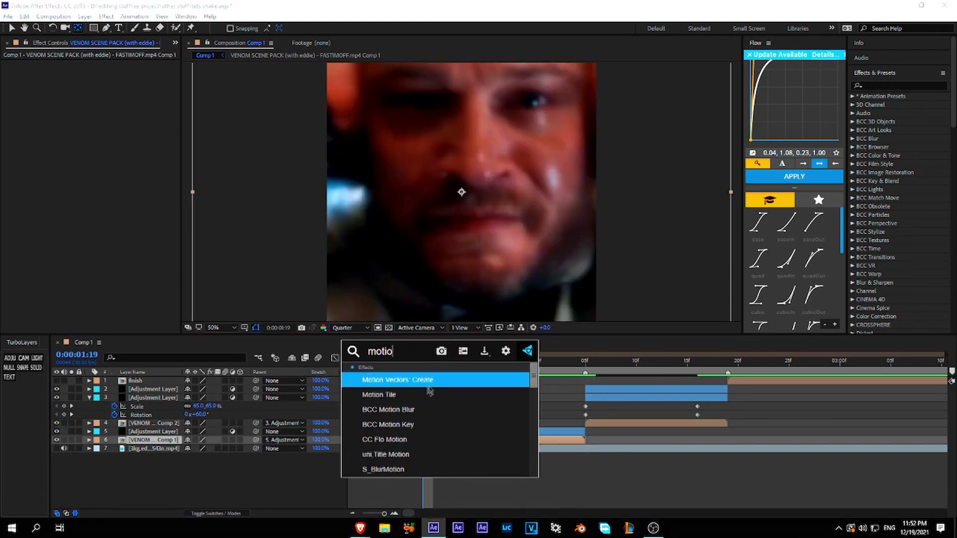
pyautogui.click(407, 396)
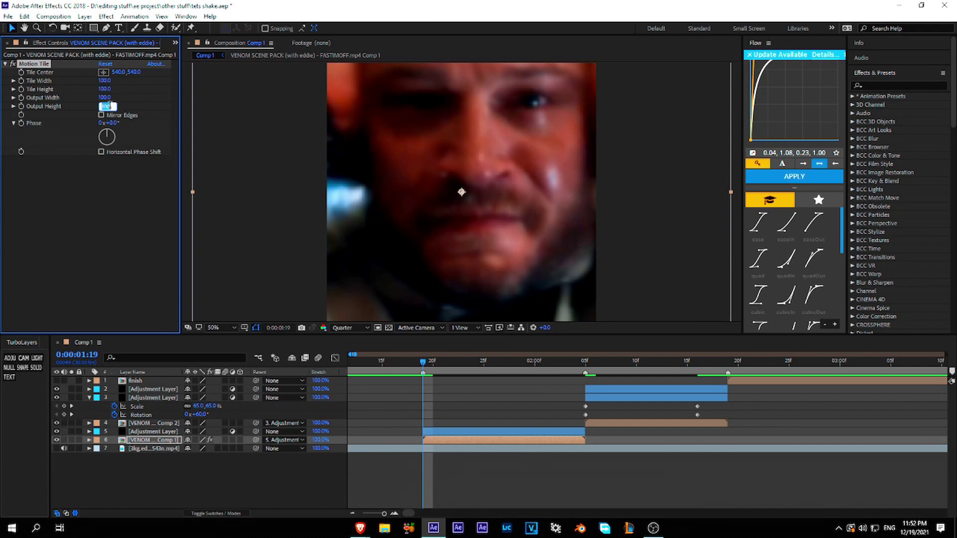
pyautogui.click(126, 101)
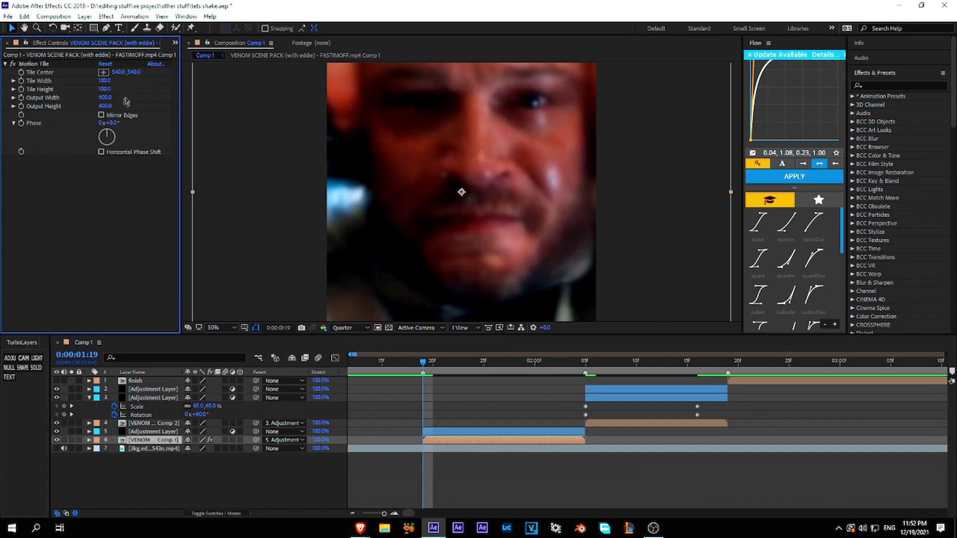
pyautogui.click(103, 116)
pyautogui.click(6, 64)
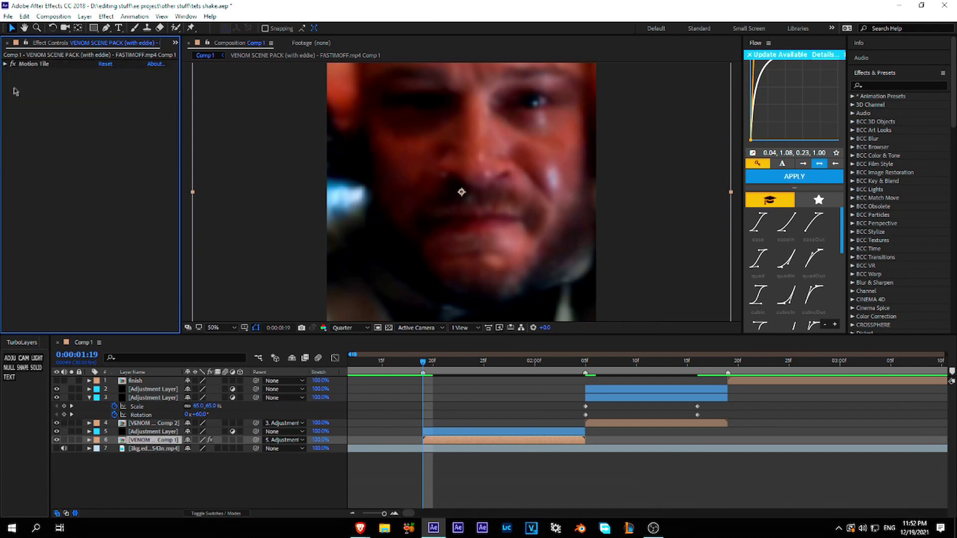
pyautogui.click(610, 425)
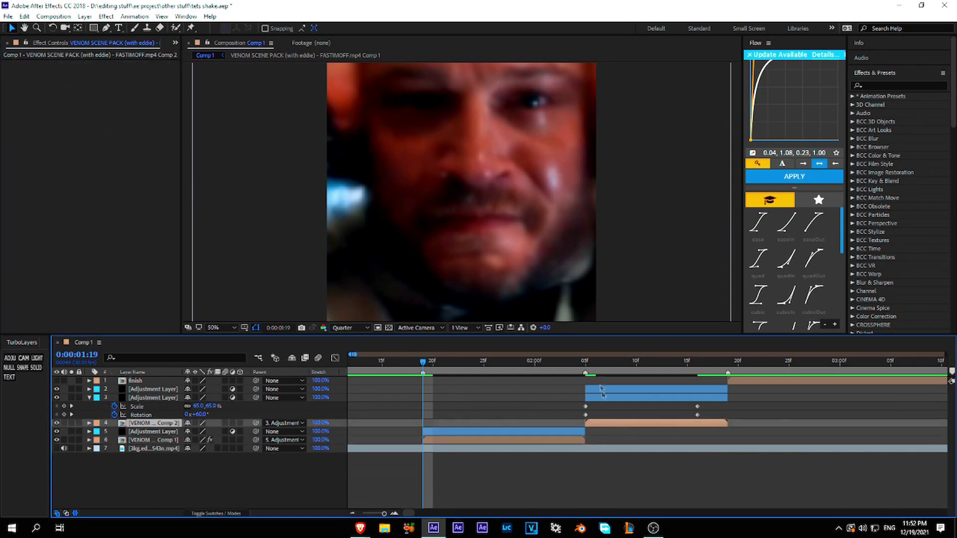
pyautogui.click(586, 362)
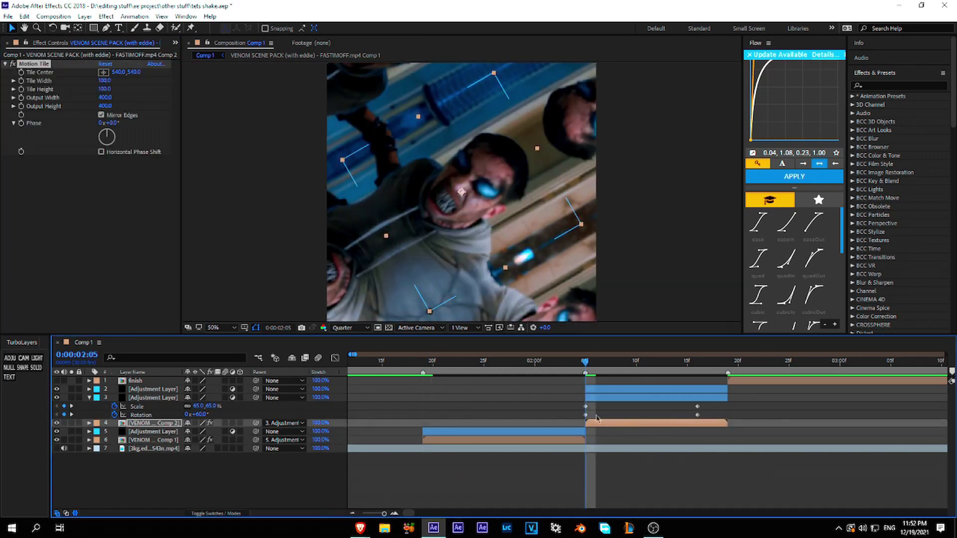
# Step: Easy Ease all four Scale and Rotation keyframes on the layer 3 adjustment layer
pyautogui.click(692, 398)
pyautogui.moveTo(718, 426); pyautogui.dragTo(583, 403)
pyautogui.rightClick(700, 415)
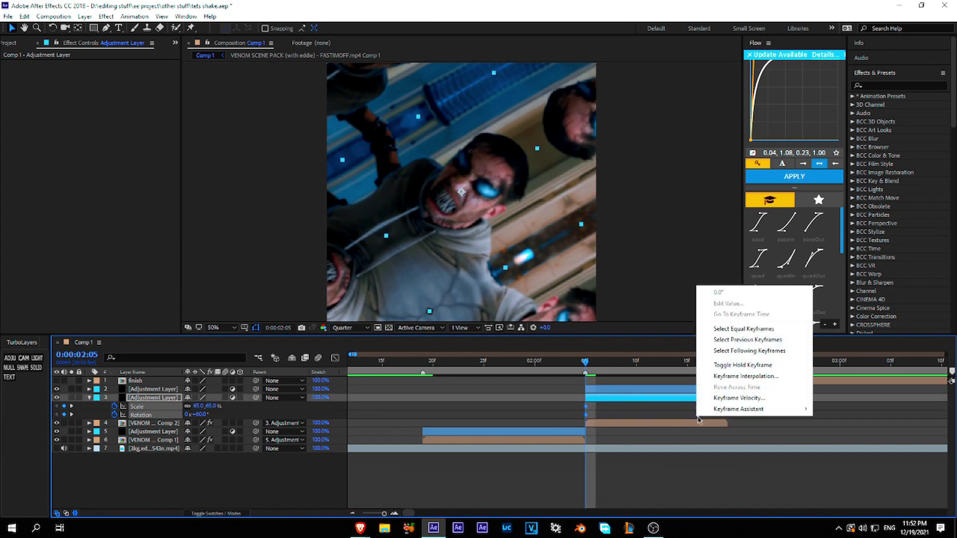
pyautogui.moveTo(748, 411)
pyautogui.click(603, 441)
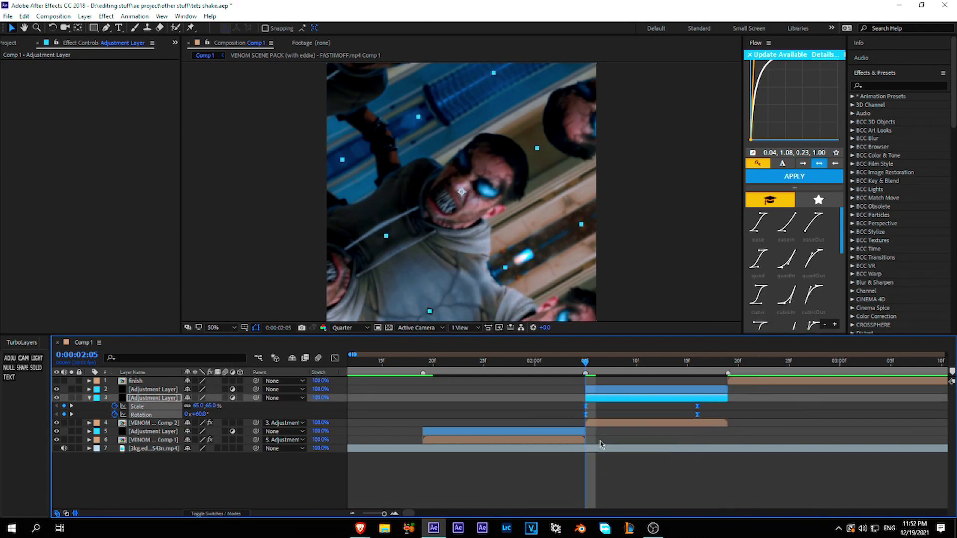
pyautogui.click(335, 358)
pyautogui.click(201, 407)
# Step: Steepen the Scale rise from 65% and the Rotation drop from 60° with long settles, then preview from 0:00:02:02
pyautogui.moveTo(560, 448)
pyautogui.mouseDown()
pyautogui.moveTo(628, 499)
pyautogui.moveTo(589, 394)
pyautogui.mouseUp()
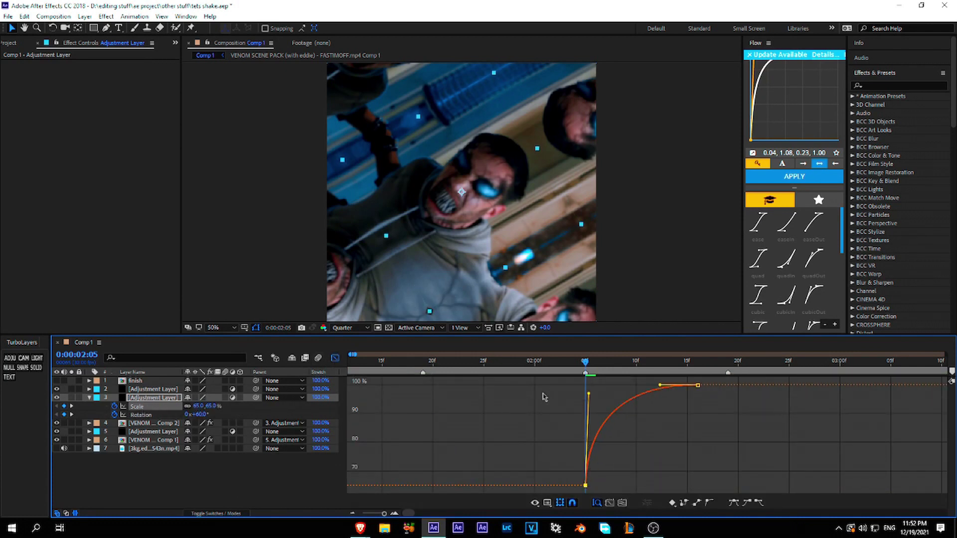
pyautogui.moveTo(660, 387); pyautogui.dragTo(595, 386)
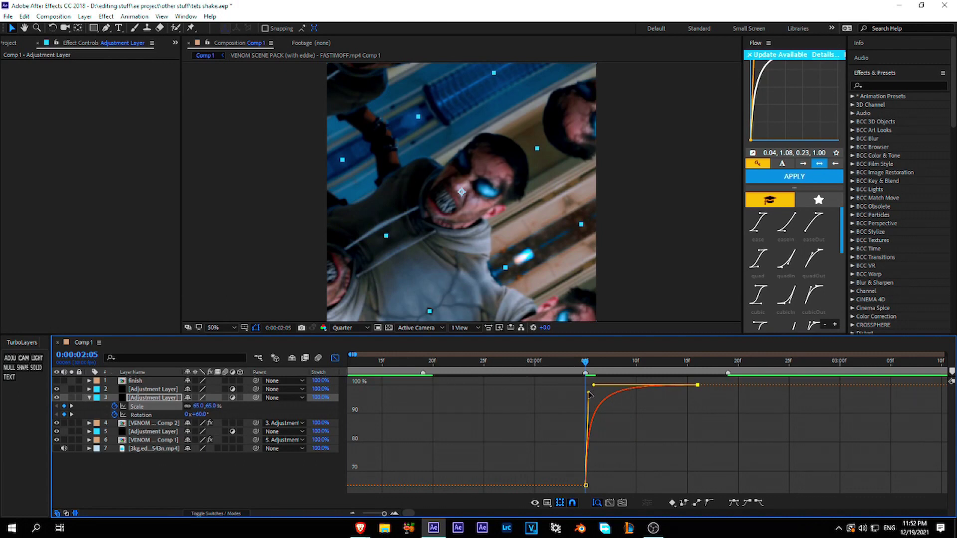
pyautogui.moveTo(590, 395)
pyautogui.mouseDown()
pyautogui.moveTo(618, 410)
pyautogui.moveTo(589, 472)
pyautogui.mouseUp()
pyautogui.click(167, 416)
pyautogui.moveTo(660, 485); pyautogui.dragTo(601, 485)
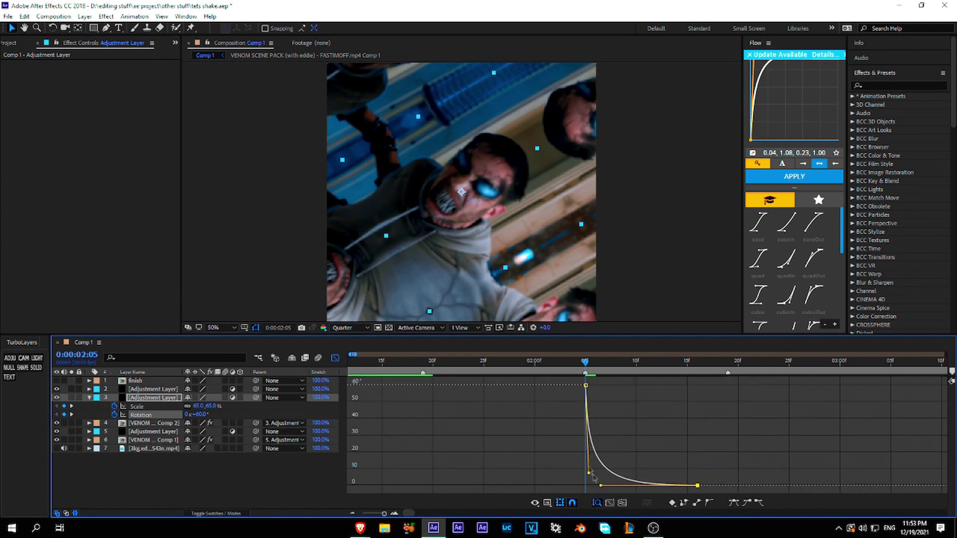
pyautogui.click(555, 371)
pyautogui.press('space')
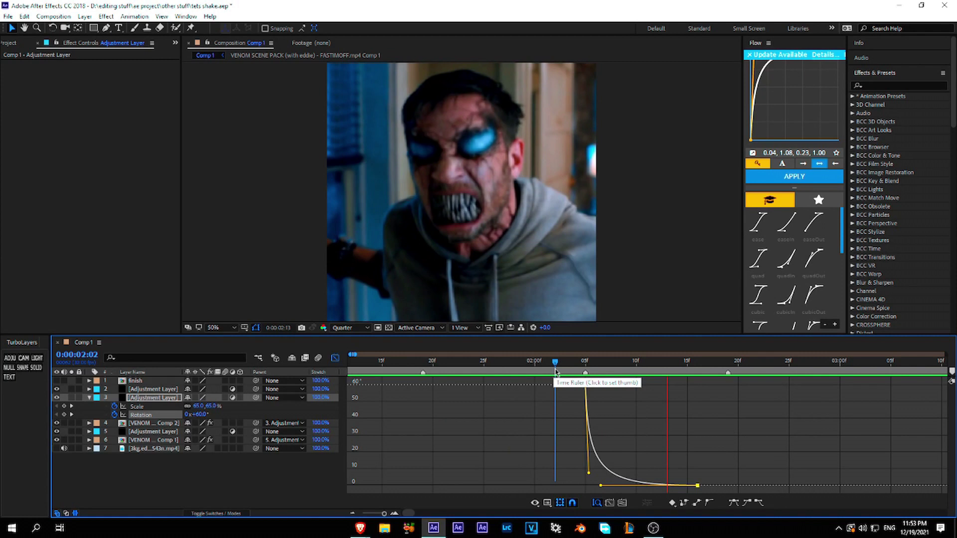
# Step: Keyframe the second VENOM comp's Scale at 100% at 0:00:02:12 and 70% at 0:00:02:18
pyautogui.click(335, 359)
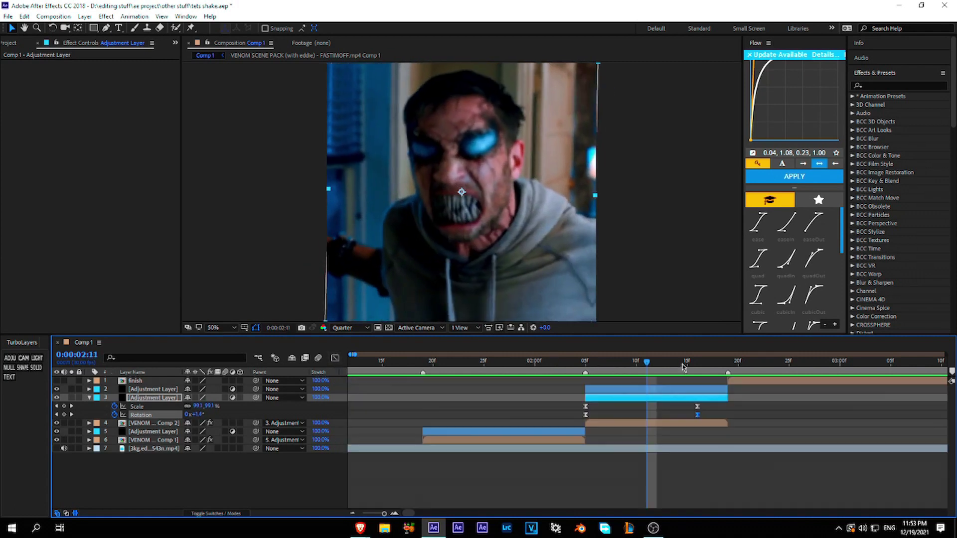
pyautogui.hotkey('ctrl', 'Up')
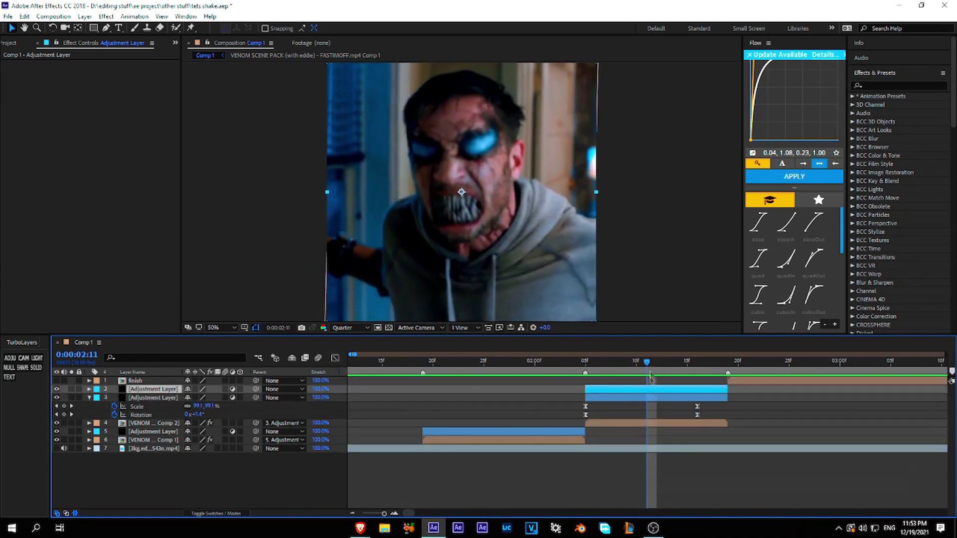
pyautogui.click(662, 426)
pyautogui.press('pagedown')
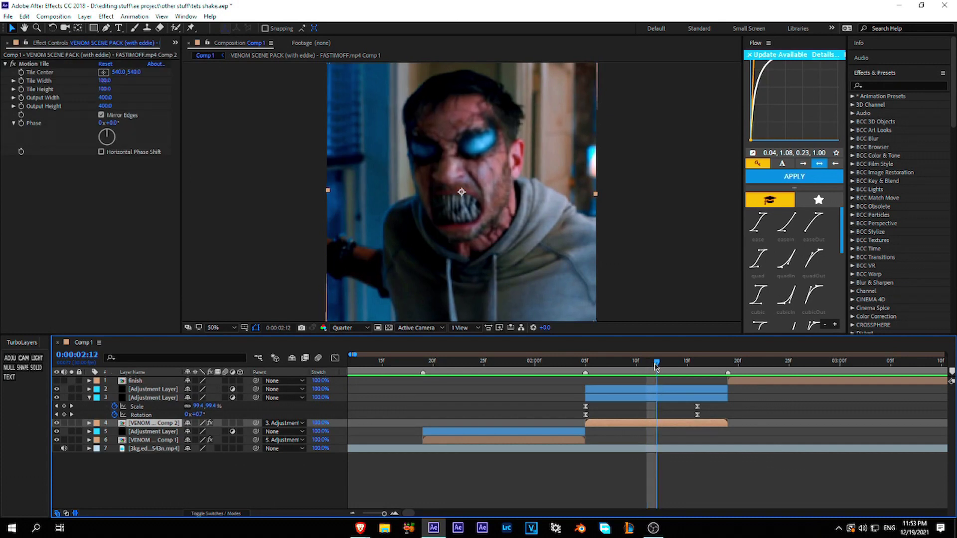
pyautogui.press('s')
pyautogui.click(114, 432)
pyautogui.moveTo(657, 363); pyautogui.dragTo(719, 373)
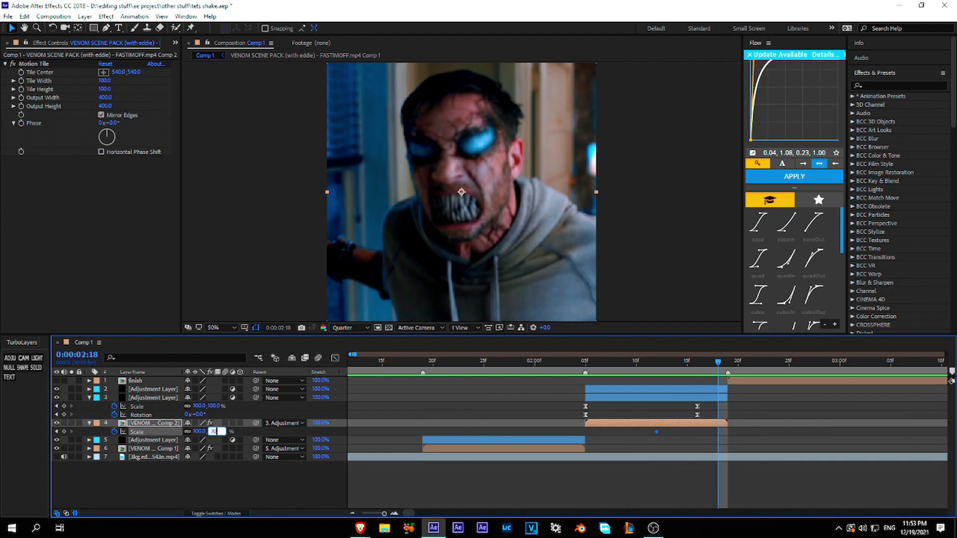
pyautogui.press('Return')
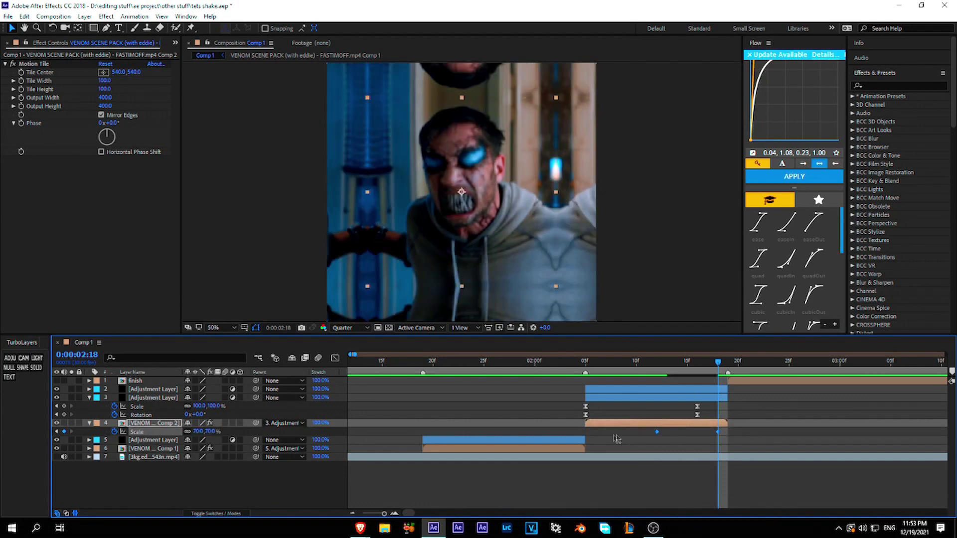
# Step: Change the end Scale to 65% and make the curve hold high then plunge steeply
pyautogui.click(335, 358)
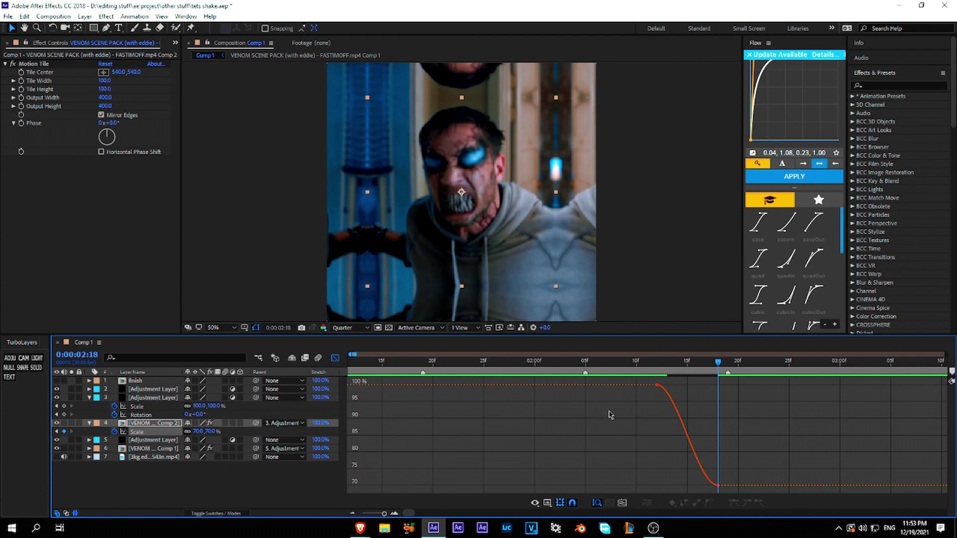
pyautogui.click(215, 437)
pyautogui.write('65')
pyautogui.press('Return')
pyautogui.moveTo(574, 417); pyautogui.dragTo(665, 376)
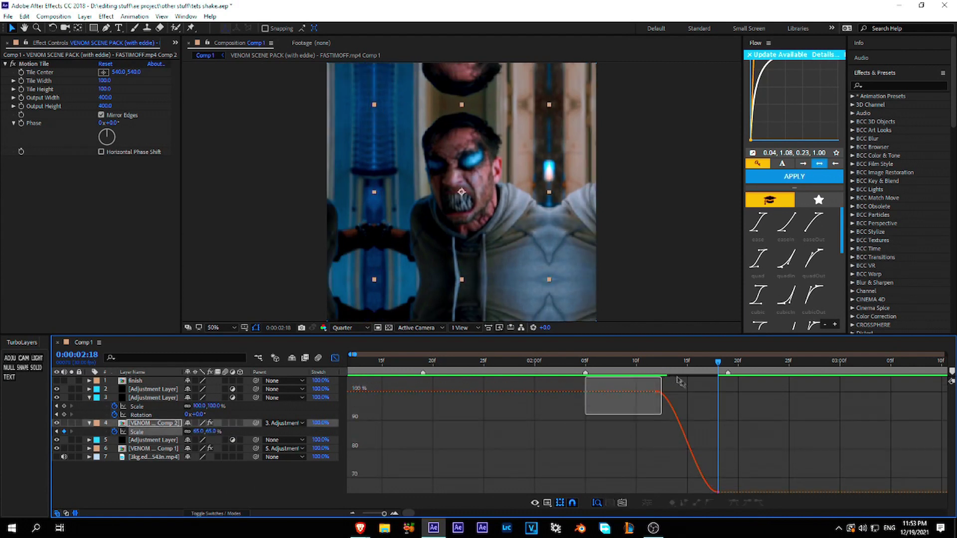
pyautogui.moveTo(705, 467); pyautogui.dragTo(714, 388)
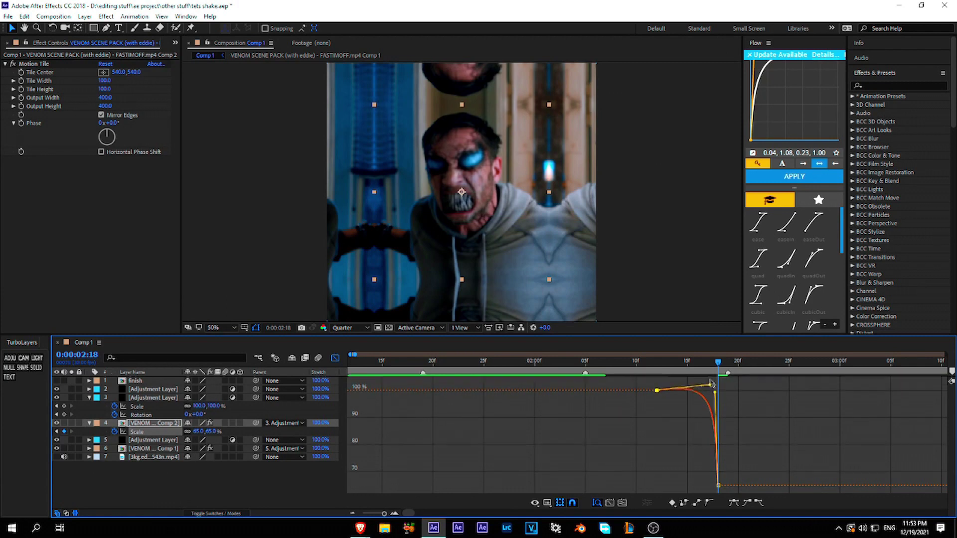
pyautogui.click(647, 368)
pyautogui.moveTo(647, 368); pyautogui.dragTo(576, 365)
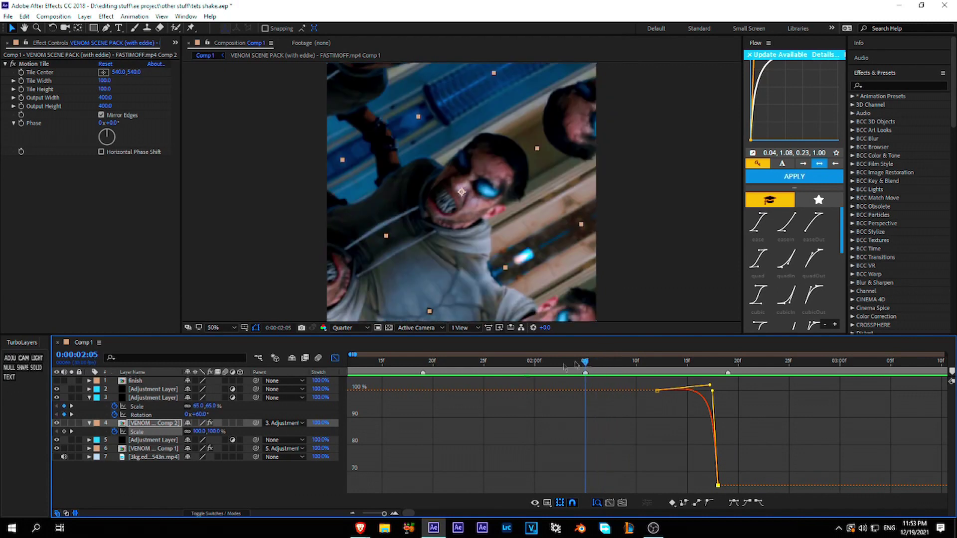
pyautogui.click(335, 358)
# Step: Enable motion blur for the composition, the first VENOM comp and the zoom adjustment layer
pyautogui.press('u')
pyautogui.click(153, 397)
pyautogui.press('u')
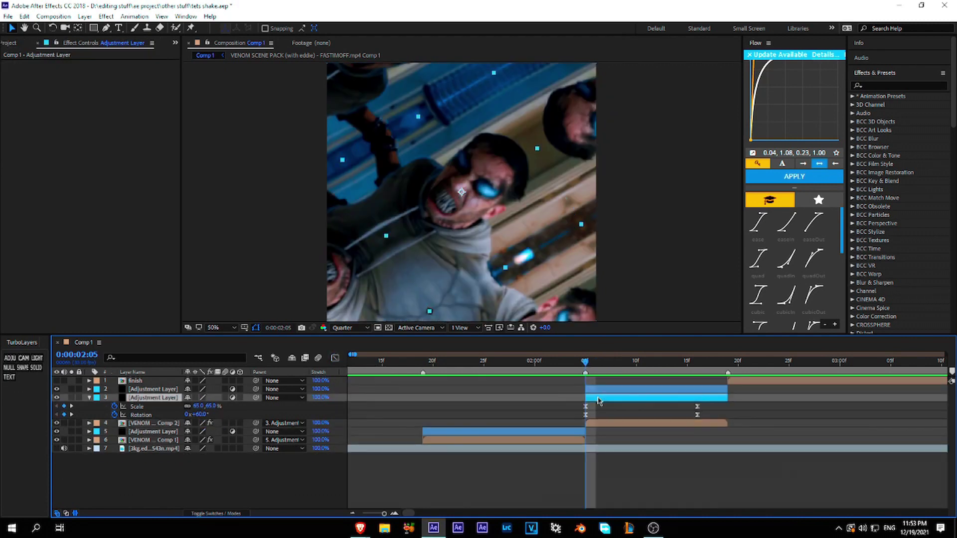
pyautogui.click(318, 358)
pyautogui.click(226, 423)
pyautogui.click(226, 398)
pyautogui.click(626, 390)
pyautogui.moveTo(607, 365); pyautogui.dragTo(647, 368)
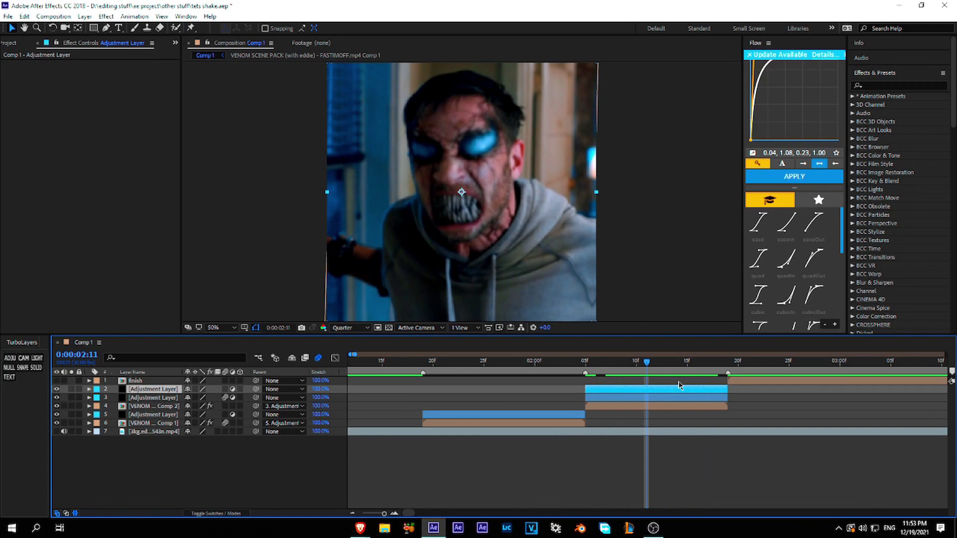
# Step: Apply Warp to the layer 2 adjustment layer with Bend 0 and FishEye style
pyautogui.hotkey('ctrl', 'space')
pyautogui.write('war')
pyautogui.press('Return')
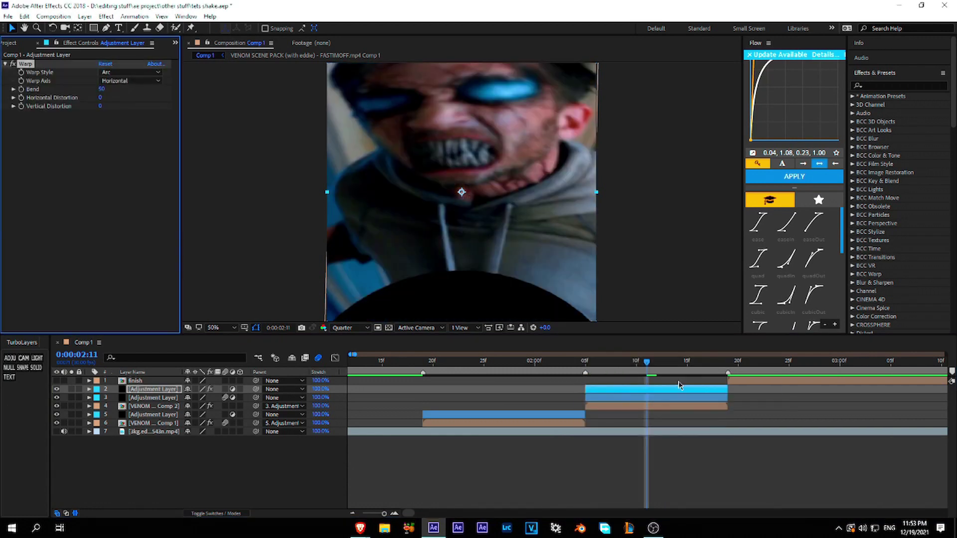
pyautogui.write('0')
pyautogui.press('Return')
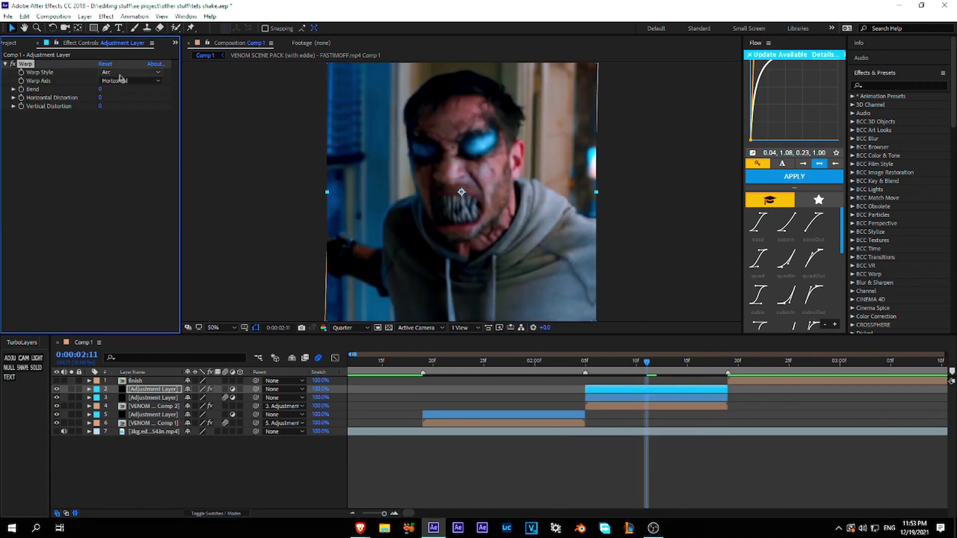
pyautogui.click(122, 73)
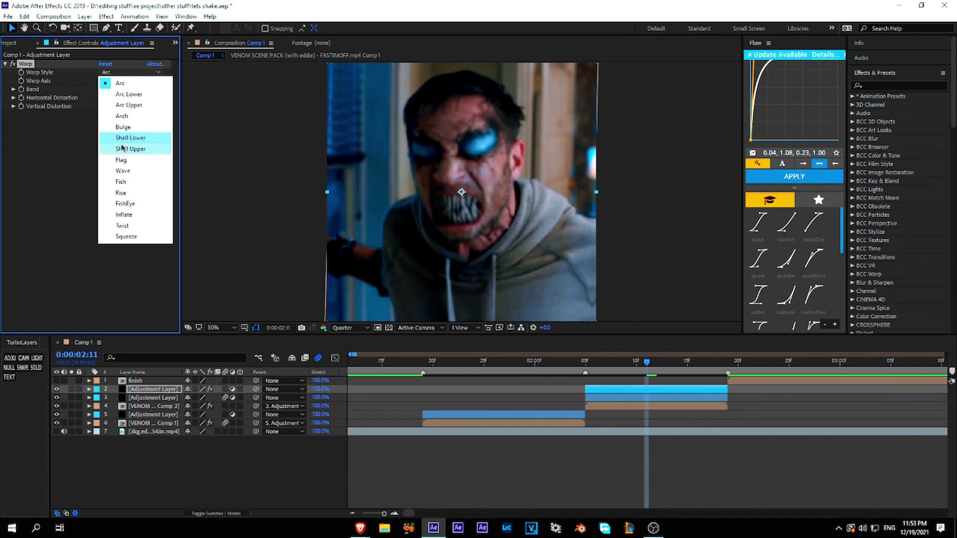
pyautogui.click(127, 203)
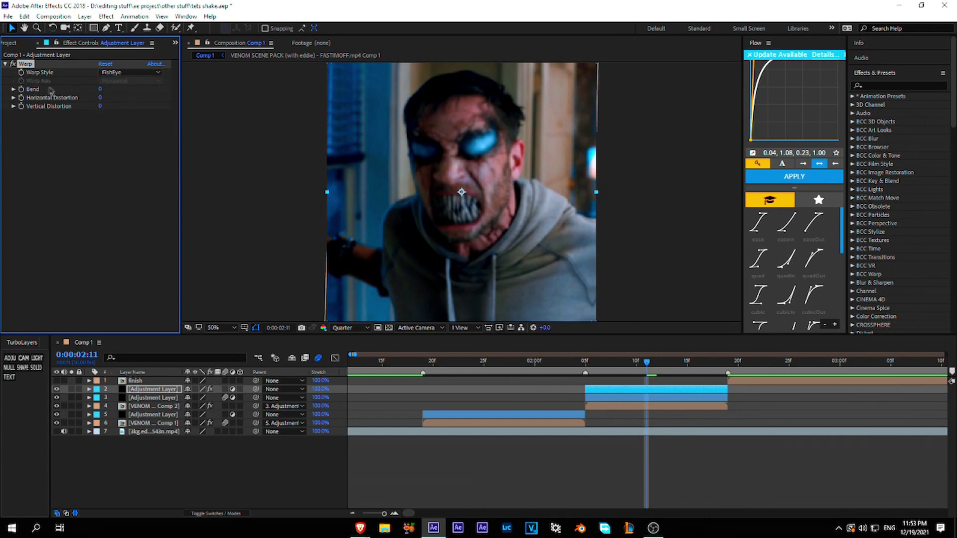
pyautogui.click(718, 361)
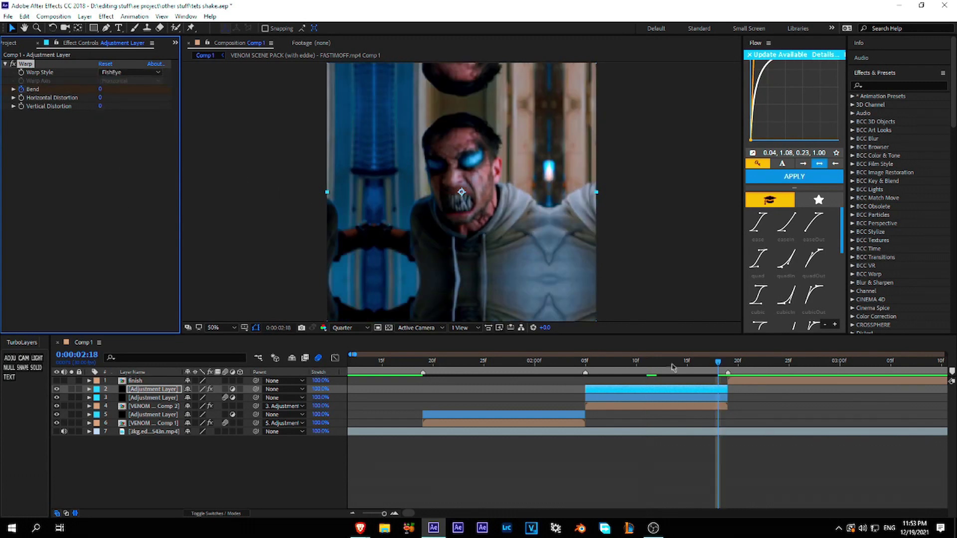
# Step: Keyframe Bend at -100 at 02:18, Easy Ease it, and steepen the plunge into the last keyframe
pyautogui.press('u')
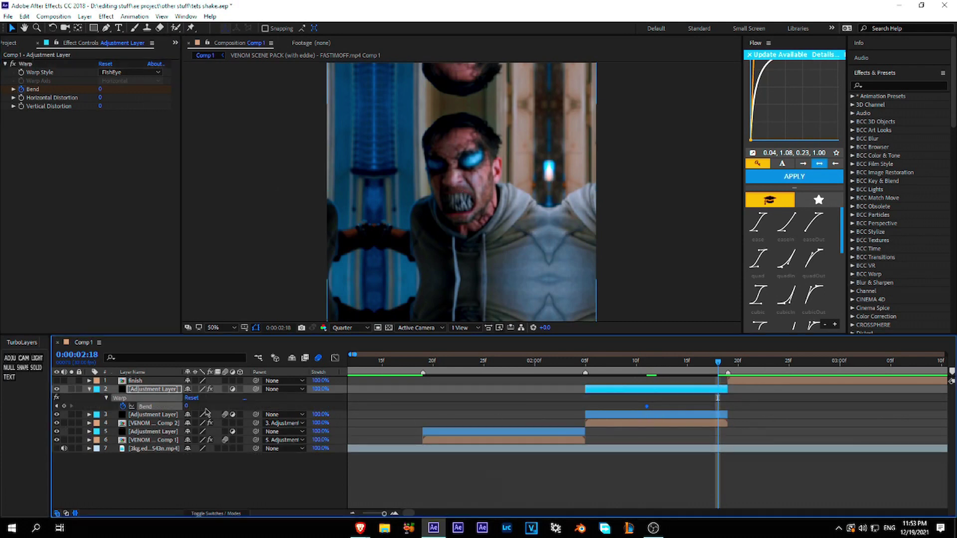
pyautogui.click(188, 407)
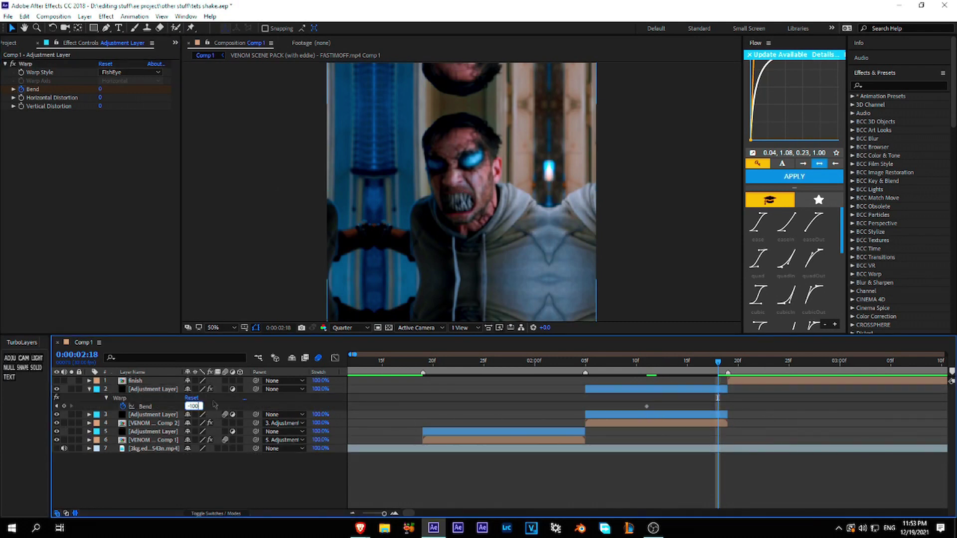
pyautogui.press('Return')
pyautogui.moveTo(681, 413); pyautogui.dragTo(403, 385)
pyautogui.press('F9')
pyautogui.click(335, 358)
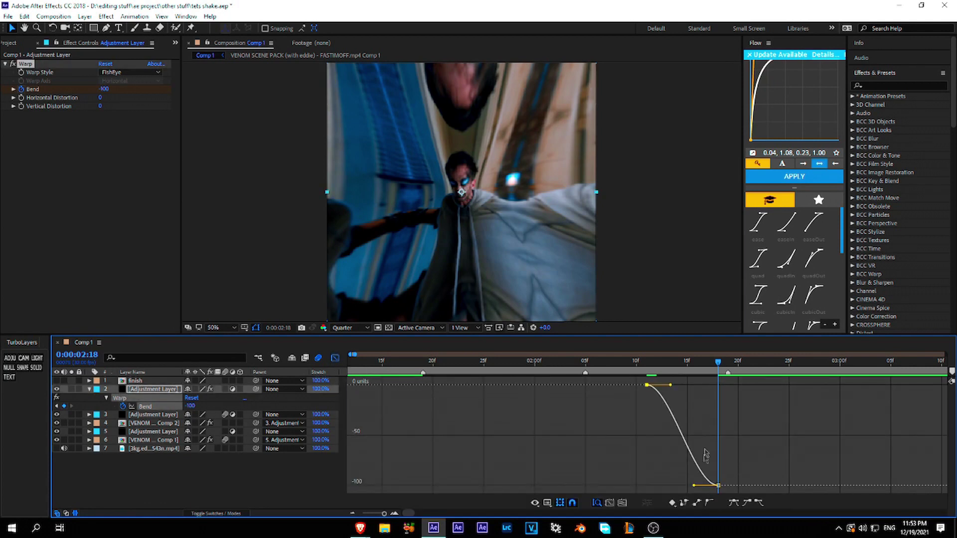
pyautogui.moveTo(694, 486)
pyautogui.mouseDown()
pyautogui.moveTo(700, 400)
pyautogui.moveTo(714, 385)
pyautogui.mouseUp()
pyautogui.click(627, 362)
pyautogui.press('space')
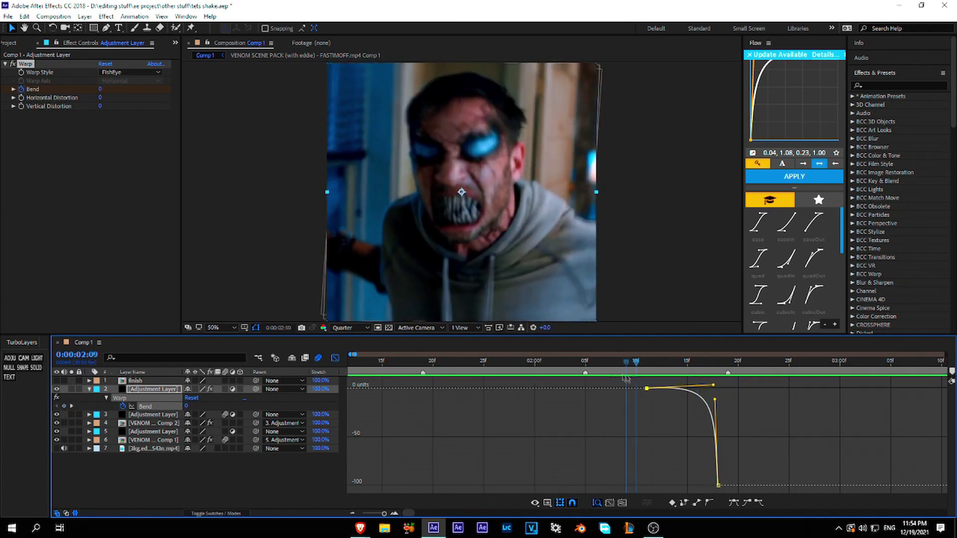
pyautogui.click(335, 358)
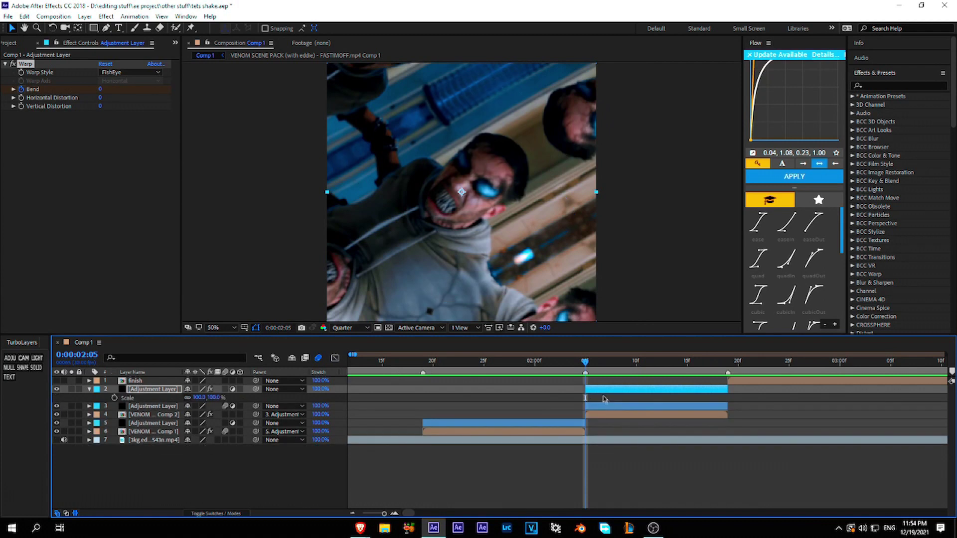
# Step: At 1:19, apply the top 's_sha' effect search result to VENOM Comp 1, which adds S_Sharpen
pyautogui.click(423, 363)
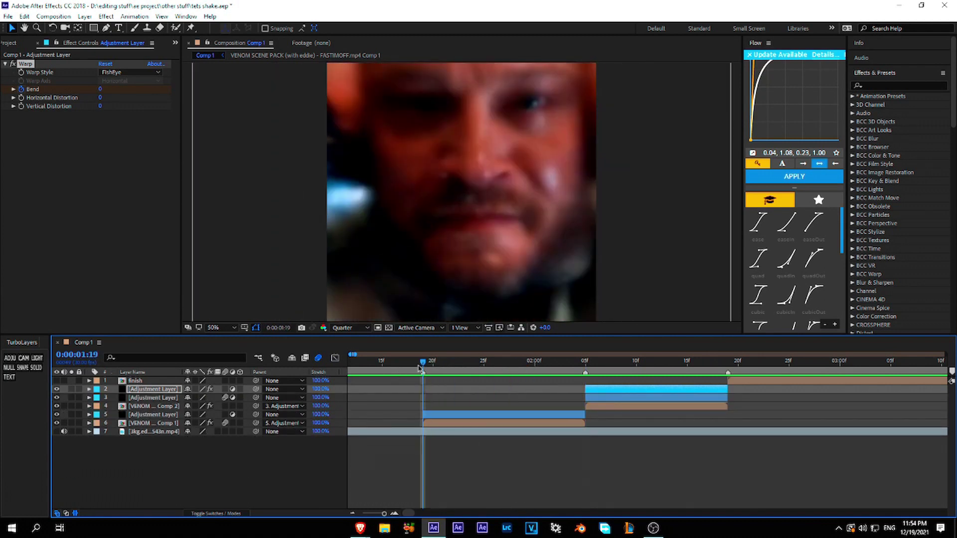
pyautogui.click(438, 423)
pyautogui.hotkey('ctrl', 'space')
pyautogui.write('s_sha')
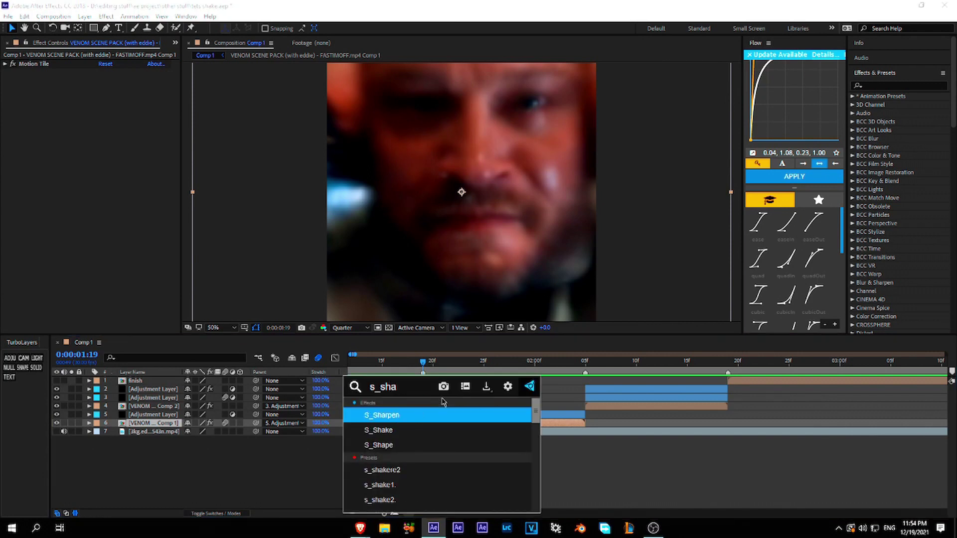
pyautogui.press('Return')
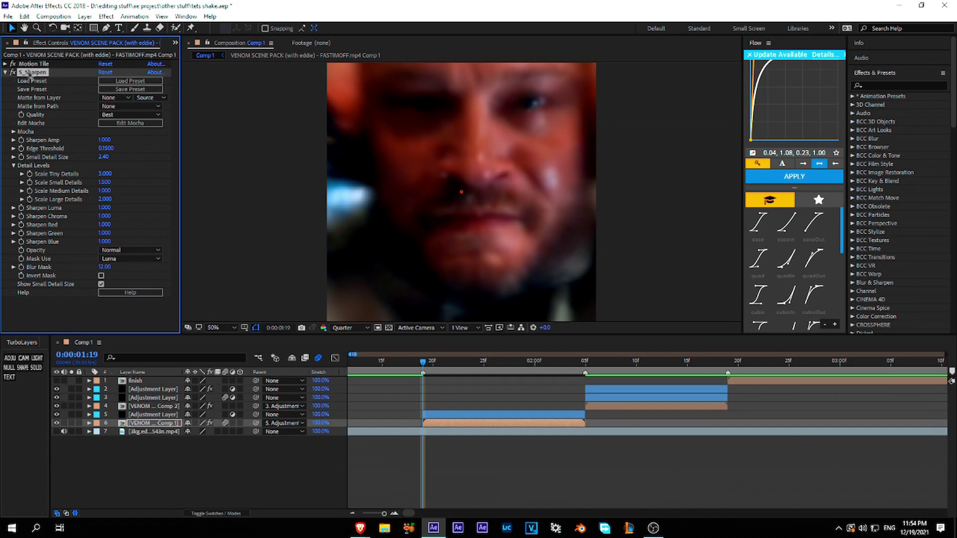
# Step: Delete the unwanted S_Sharpen and apply S_Shake from the effect search instead
pyautogui.click(5, 72)
pyautogui.press('Delete')
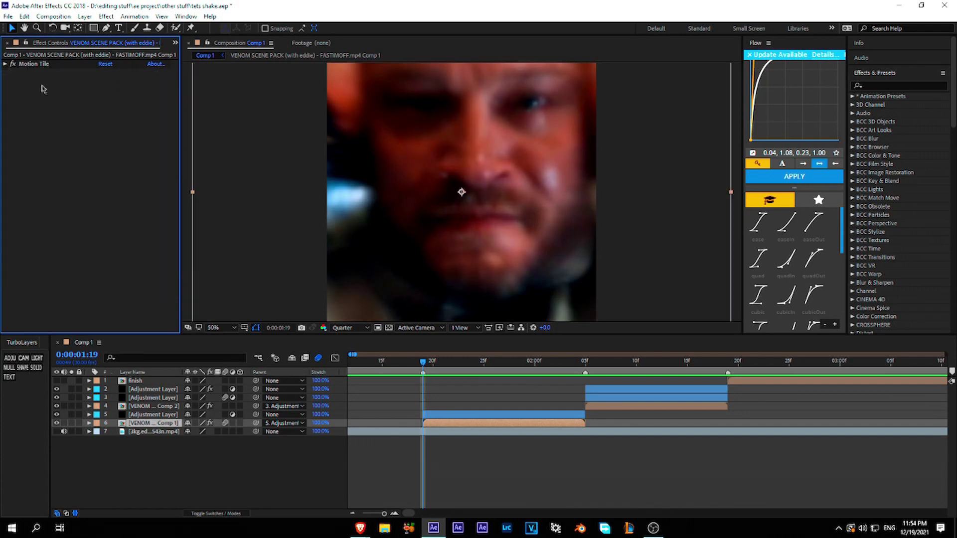
pyautogui.hotkey('ctrl', 'space')
pyautogui.write('s_sh')
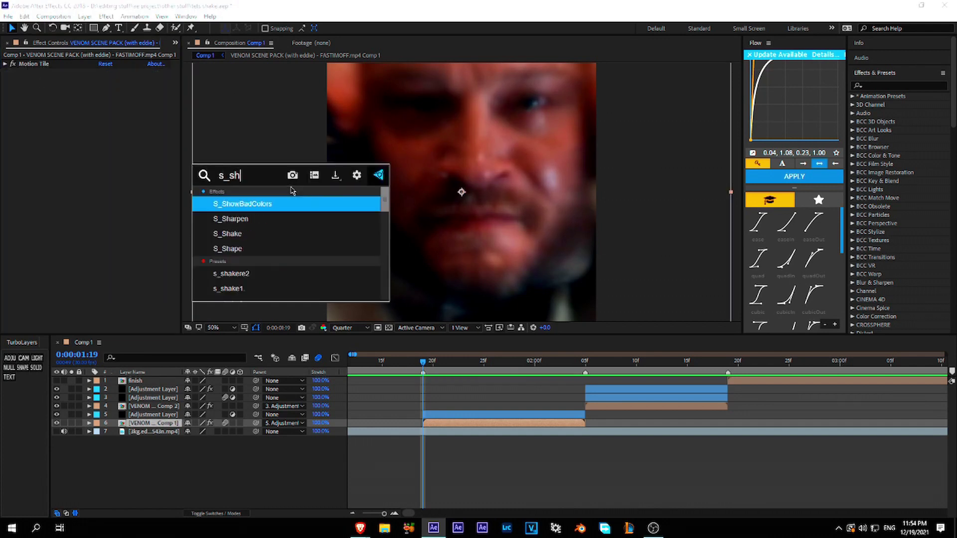
pyautogui.write('a')
pyautogui.press('Down')
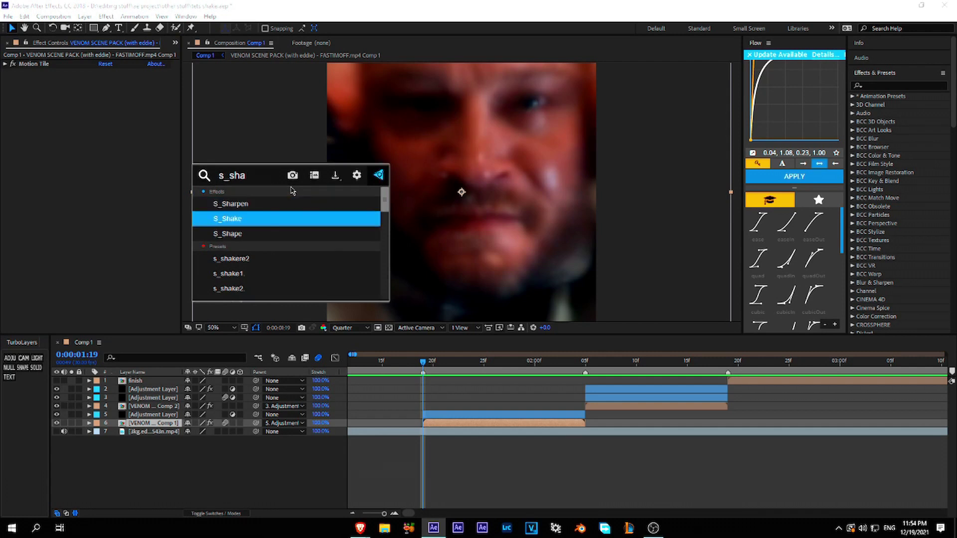
pyautogui.press('Return')
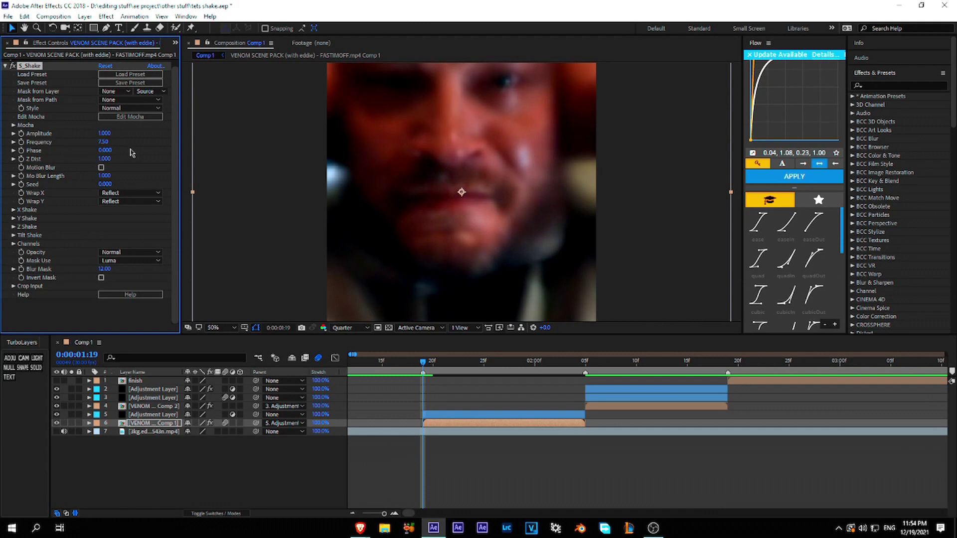
# Step: Set S_Shake's X Shake to Rand Amp 0, Rand Freq 5, Wave Amp 120 and Wave Freq 0.3
pyautogui.click(13, 210)
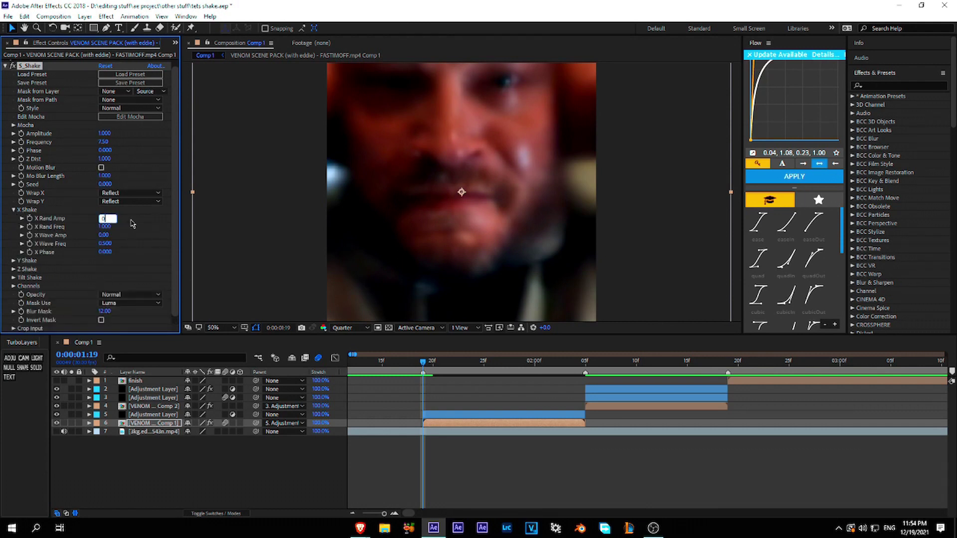
pyautogui.press('Return')
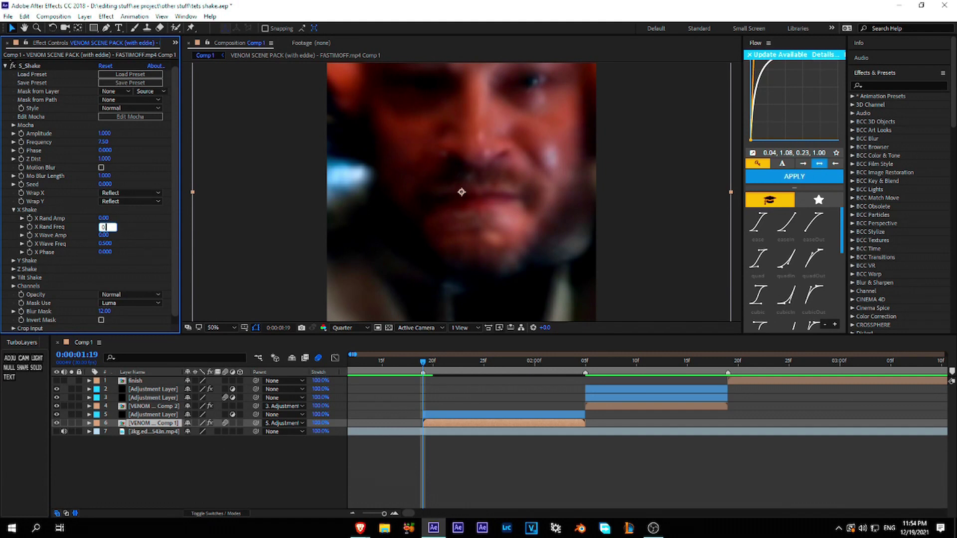
pyautogui.write('5')
pyautogui.press('Return')
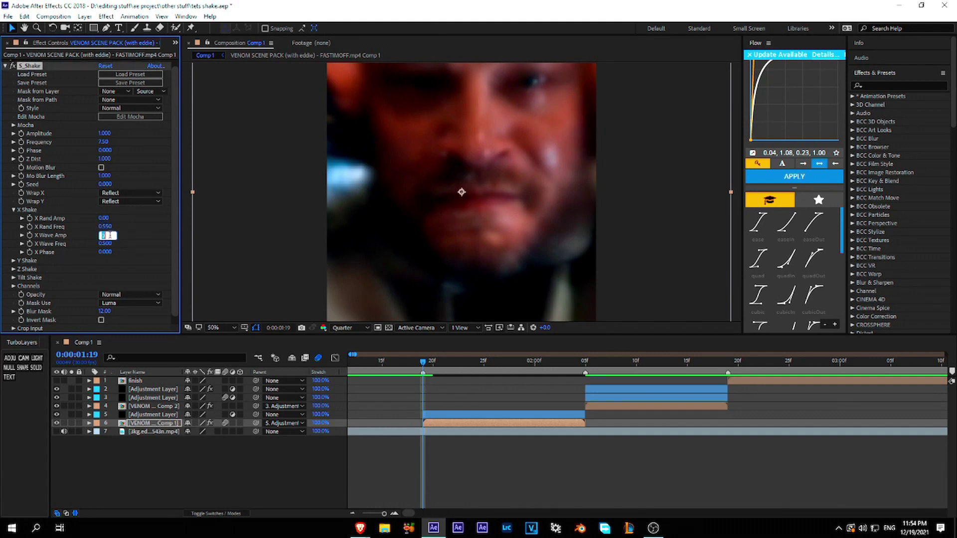
pyautogui.write('120')
pyautogui.click(141, 238)
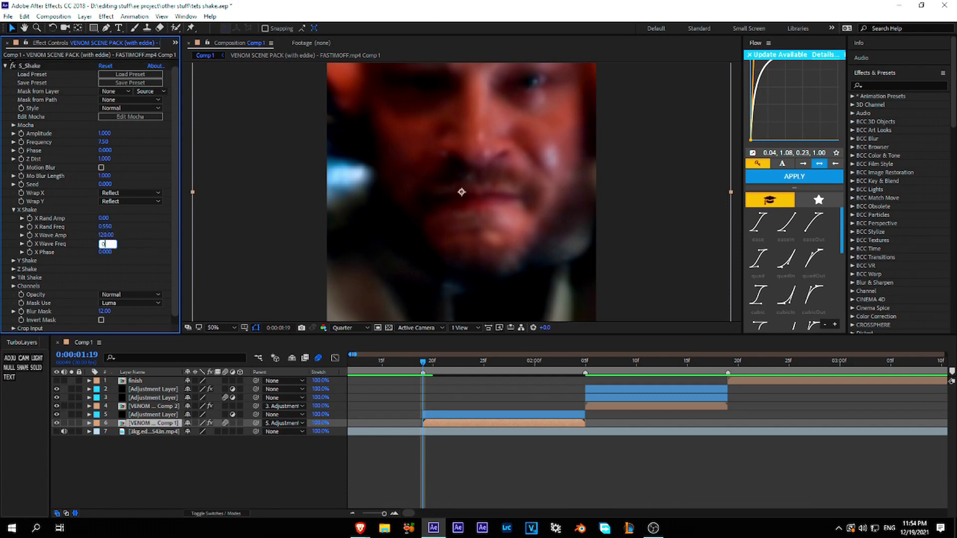
pyautogui.press('Return')
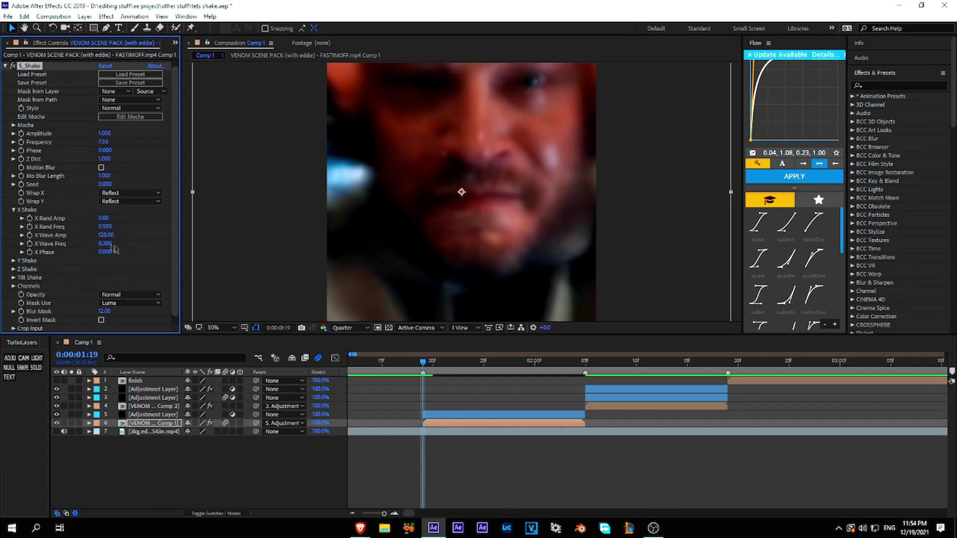
# Step: Set Y Shake's Rand Freq to 0.5 and Wave Amp to 20
pyautogui.click(105, 277)
pyautogui.write('0.5')
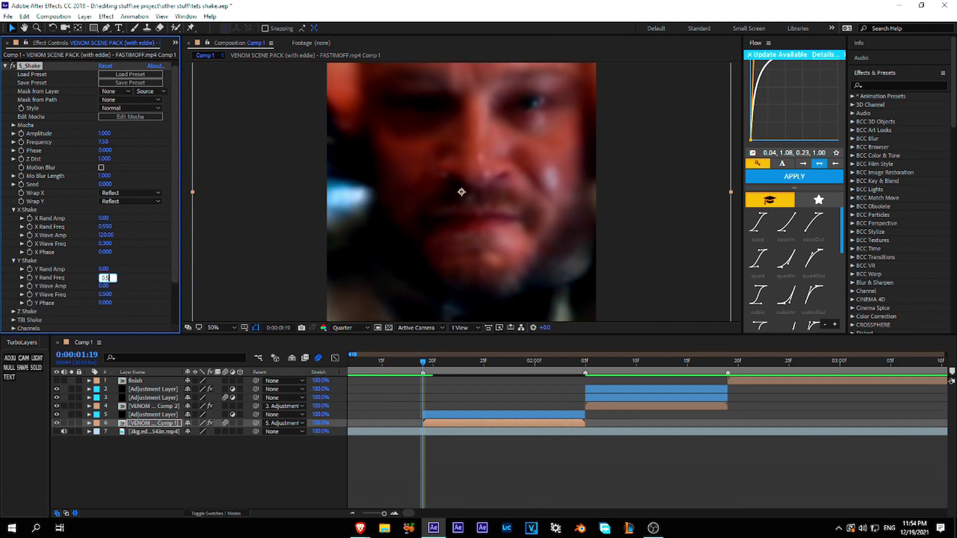
pyautogui.press('Return')
pyautogui.click(106, 295)
pyautogui.write('20')
pyautogui.press('Return')
pyautogui.scroll(-1, 40, 299)
pyautogui.scroll(1, 98, 221)
pyautogui.scroll(1, 97, 221)
pyautogui.click(30, 72)
# Step: Keyframe S_Shake Amplitude down to 0 at 2:11 and easy-ease both Amplitude keyframes
pyautogui.moveTo(481, 362); pyautogui.dragTo(646, 381)
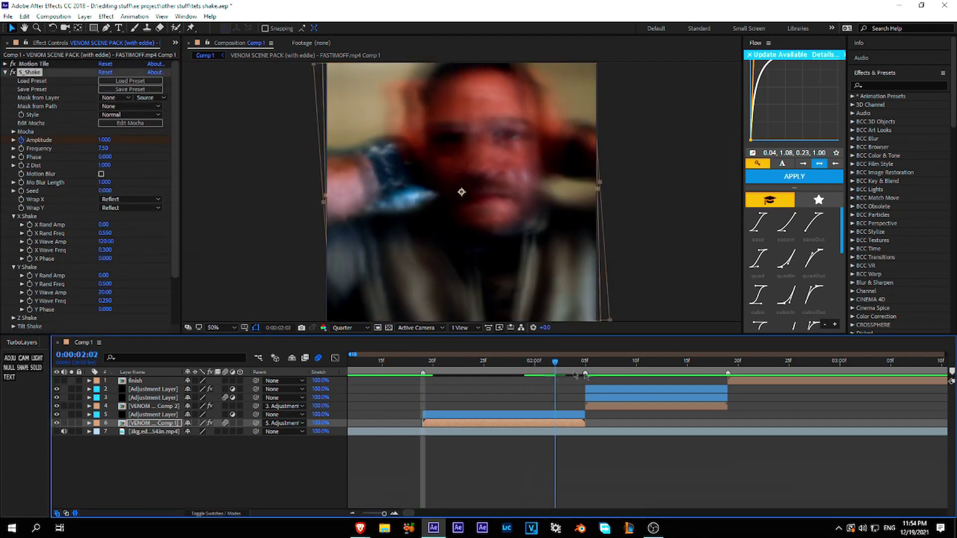
pyautogui.moveTo(104, 140); pyautogui.dragTo(25, 145)
pyautogui.press('u')
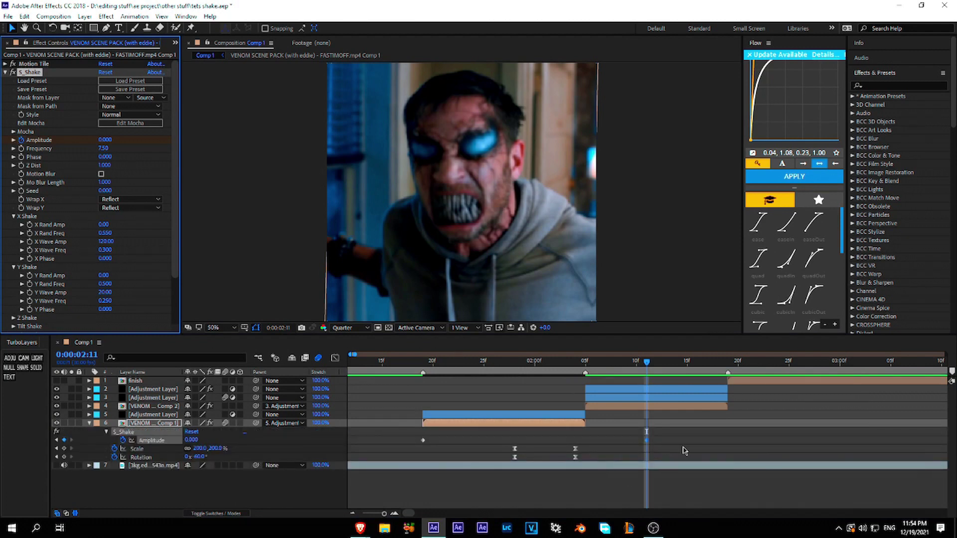
pyautogui.moveTo(685, 445); pyautogui.dragTo(394, 415)
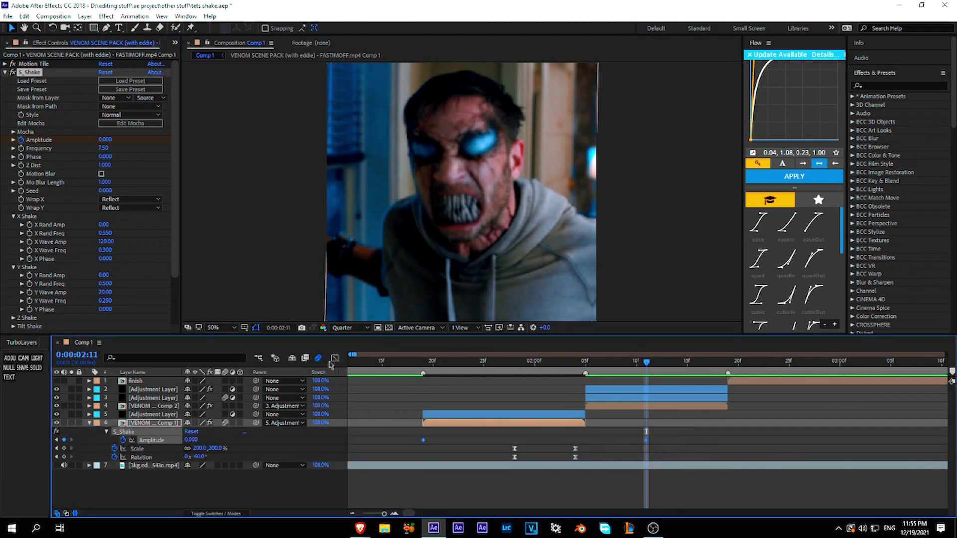
pyautogui.rightClick(423, 441)
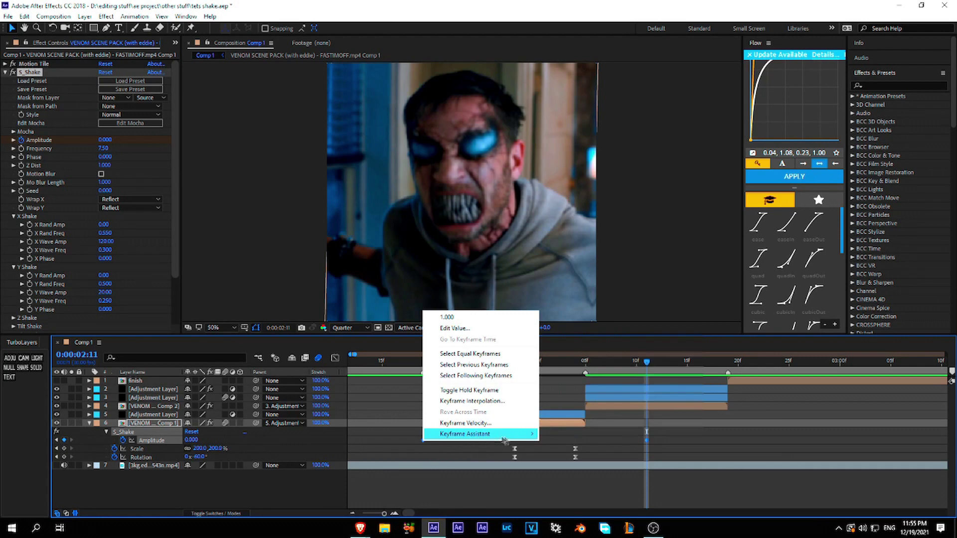
pyautogui.moveTo(518, 436)
pyautogui.click(569, 368)
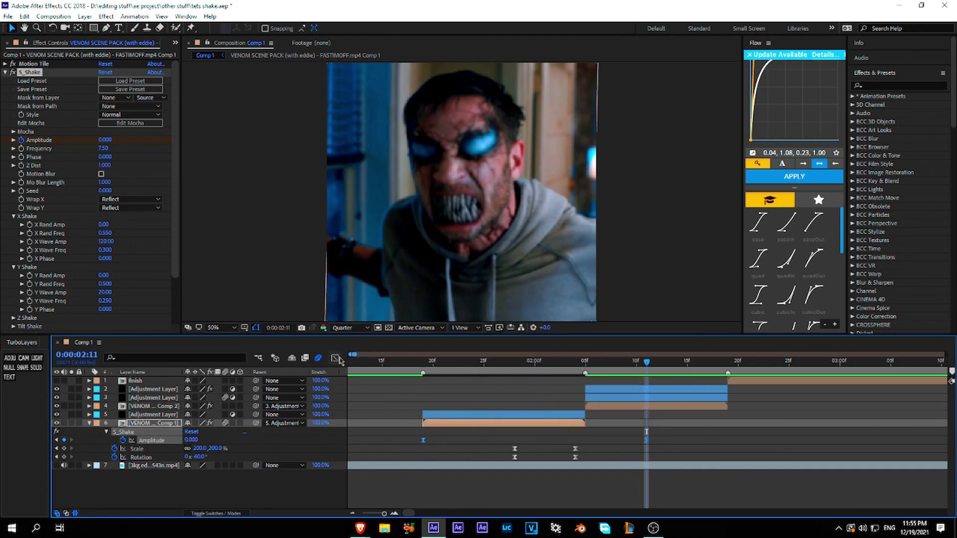
# Step: Reshape the Amplitude curve in the Graph Editor to plunge sharply then settle, previewing the shake
pyautogui.click(335, 358)
pyautogui.moveTo(498, 386); pyautogui.dragTo(426, 473)
pyautogui.moveTo(572, 486)
pyautogui.mouseDown()
pyautogui.moveTo(437, 480)
pyautogui.moveTo(451, 480)
pyautogui.mouseUp()
pyautogui.click(424, 363)
pyautogui.press('space')
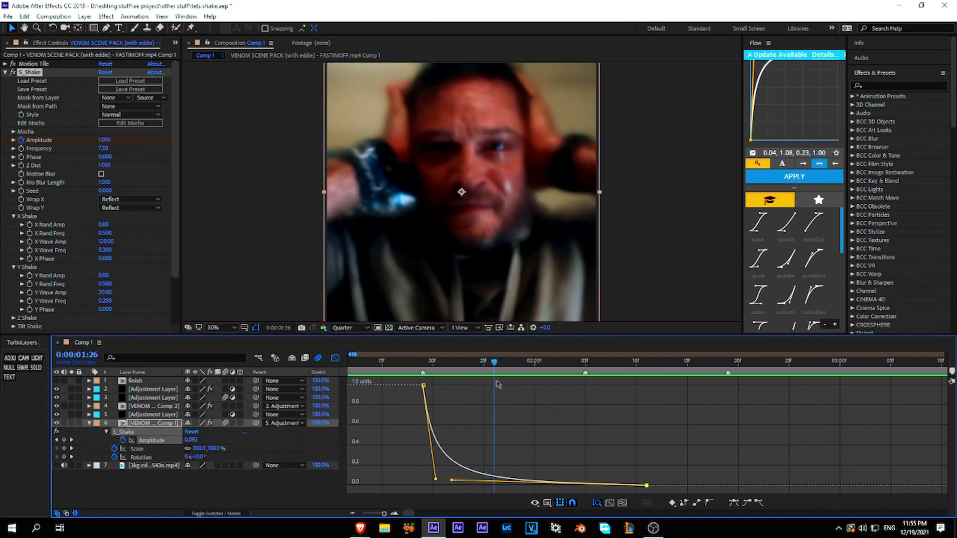
pyautogui.press('space')
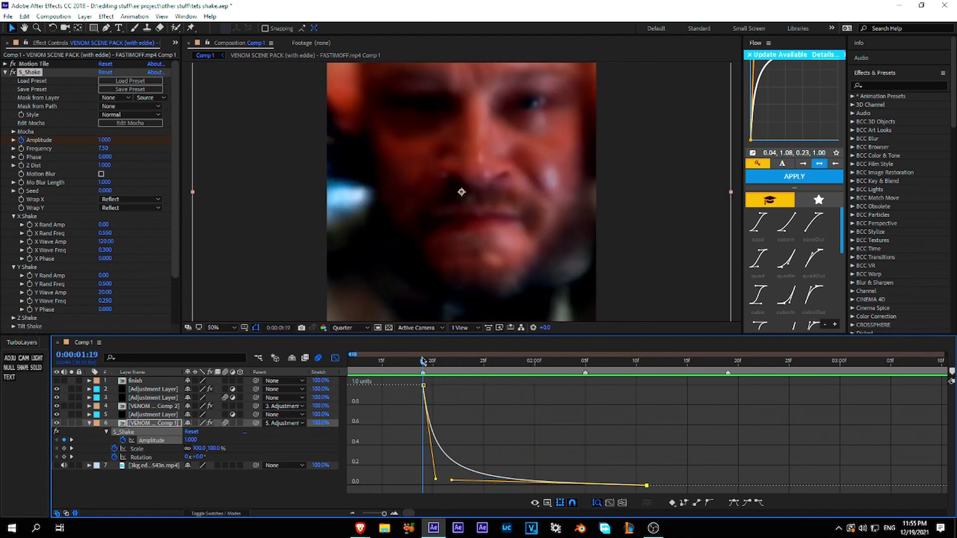
pyautogui.moveTo(435, 479); pyautogui.dragTo(442, 473)
pyautogui.click(424, 362)
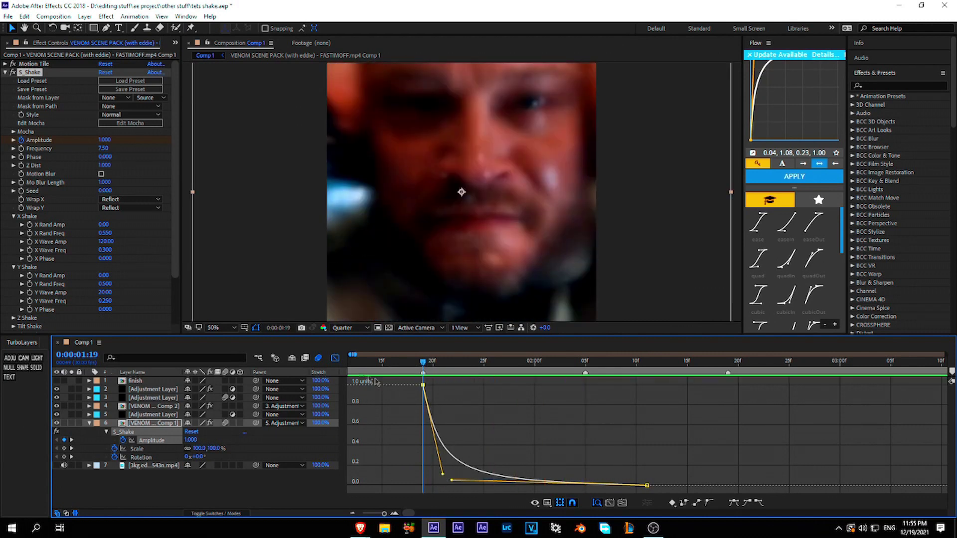
# Step: Return to layer bars, collapse layer 6's properties and fold away S_Shake
pyautogui.hotkey('shift', 'F3')
pyautogui.press('u')
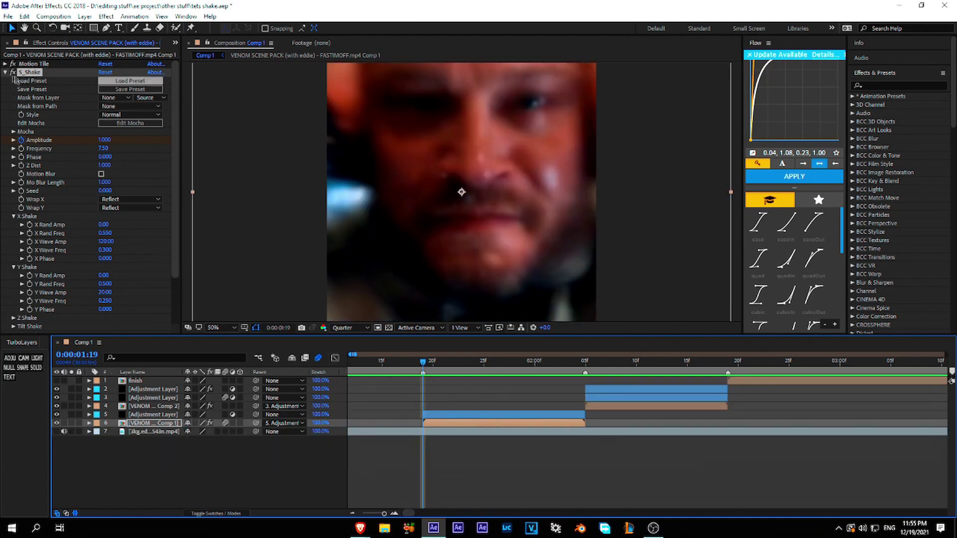
pyautogui.click(5, 72)
# Step: Drag S_Shake from Effect Controls onto layer 4 and scrub back to preview its shake
pyautogui.moveTo(28, 74); pyautogui.dragTo(463, 380)
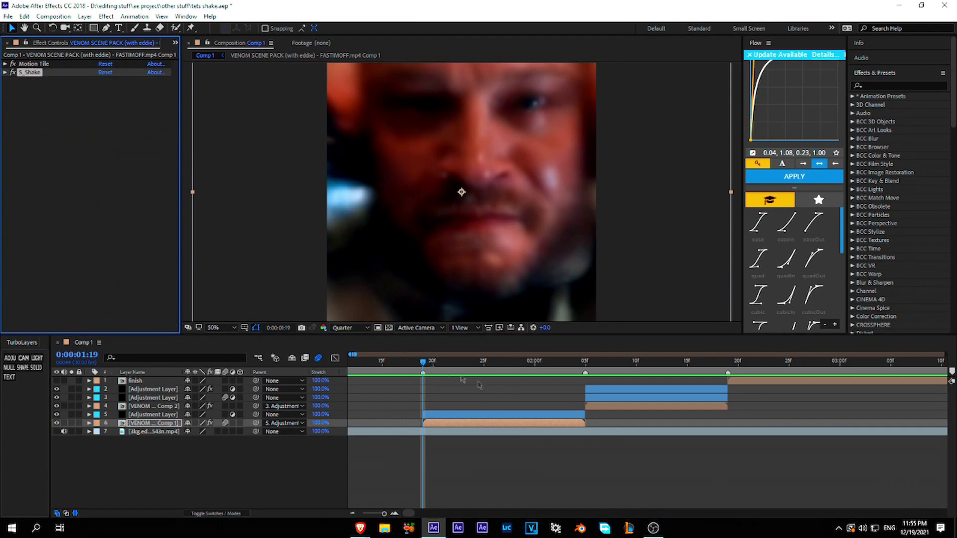
pyautogui.moveTo(604, 411); pyautogui.dragTo(605, 409)
pyautogui.click(586, 363)
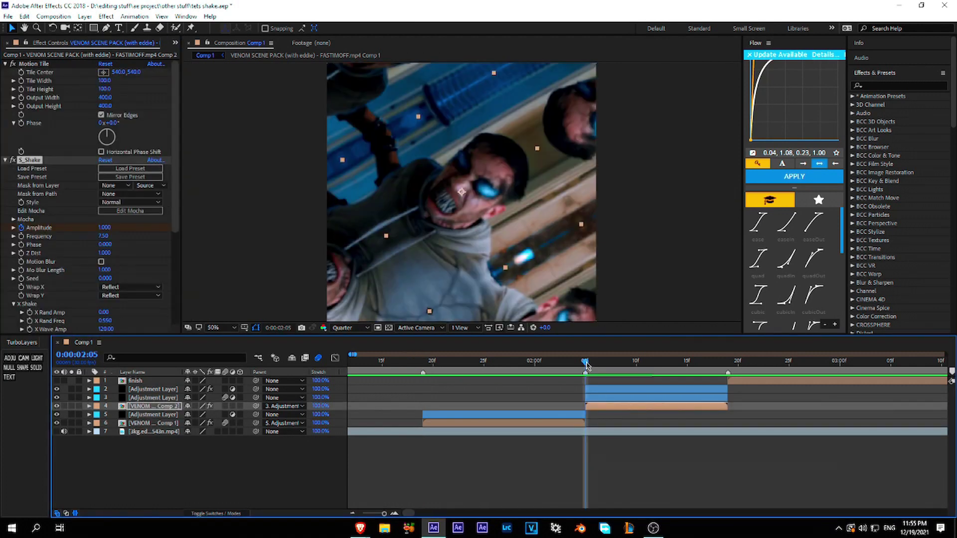
pyautogui.moveTo(587, 366)
pyautogui.mouseDown()
pyautogui.moveTo(562, 369)
pyautogui.moveTo(609, 389)
pyautogui.moveTo(667, 389)
pyautogui.mouseUp()
# Step: Stretch layer 4's Amplitude easing in the Graph Editor so the shake fades gradually from 02:05
pyautogui.press('u')
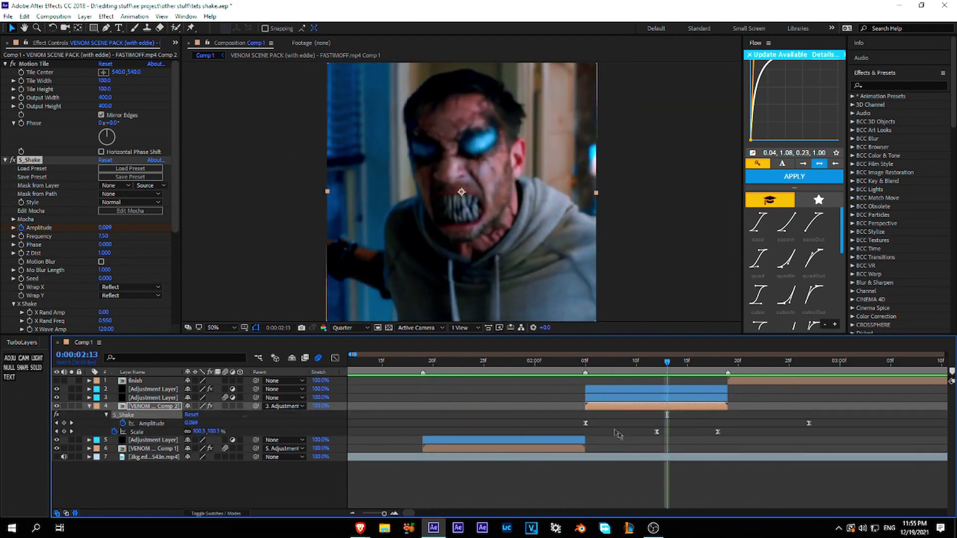
pyautogui.click(335, 359)
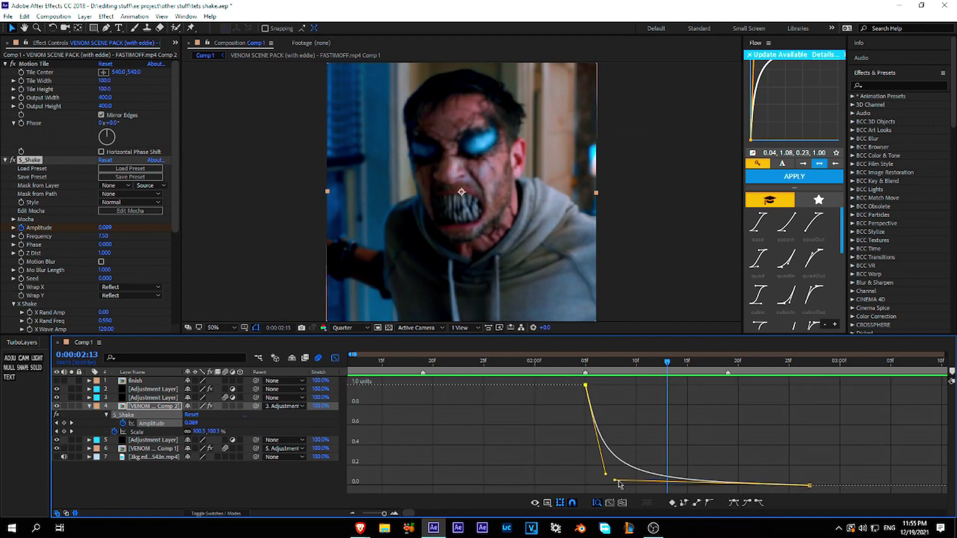
pyautogui.moveTo(616, 481); pyautogui.dragTo(648, 481)
pyautogui.click(548, 363)
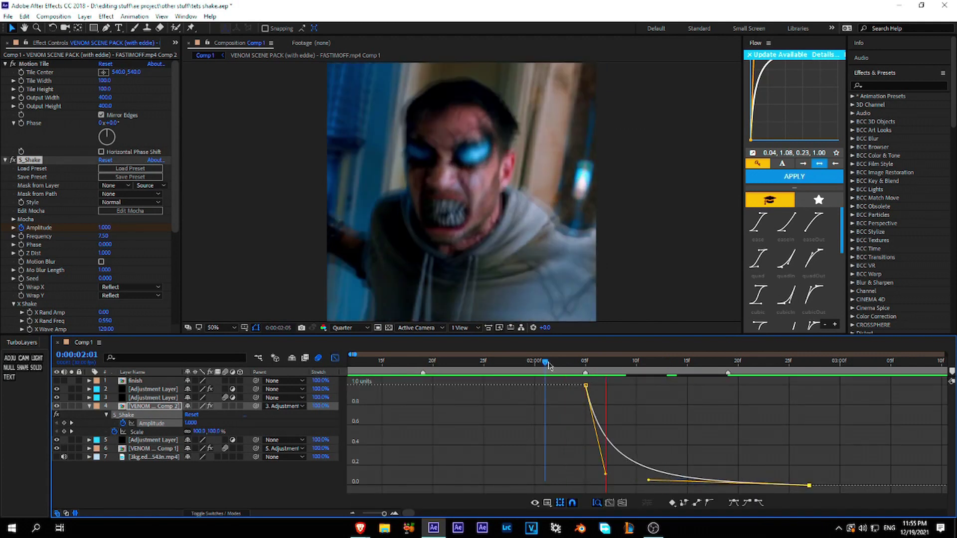
pyautogui.moveTo(548, 365); pyautogui.dragTo(586, 363)
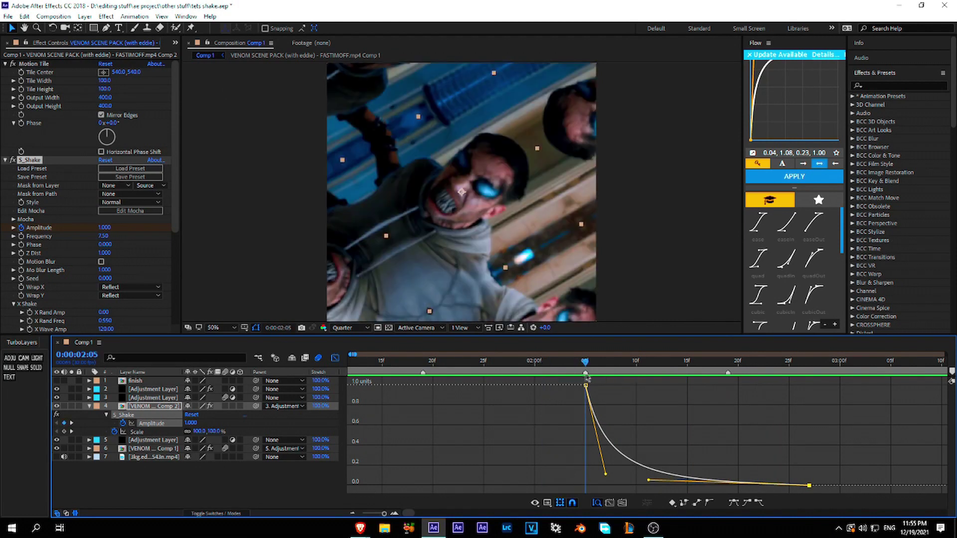
pyautogui.click(335, 358)
pyautogui.click(423, 366)
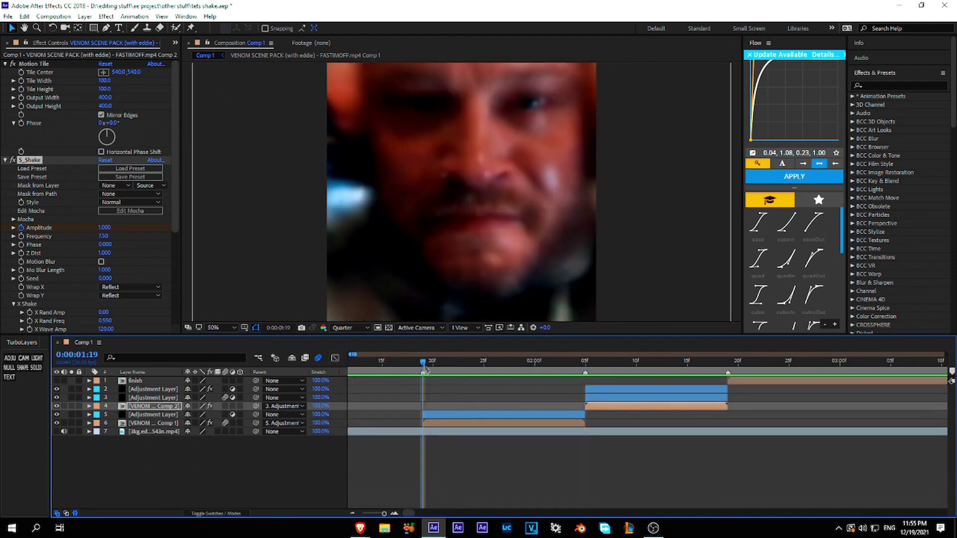
# Step: Apply the Twitch effect to layer 6 and set its speed to 40
pyautogui.click(434, 425)
pyautogui.click(435, 415)
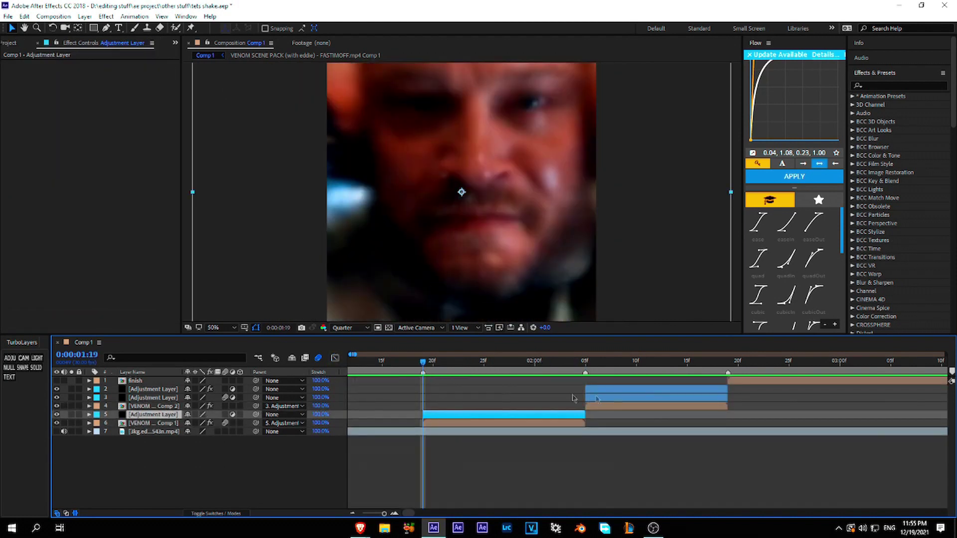
pyautogui.click(454, 424)
pyautogui.hotkey('ctrl', 'space')
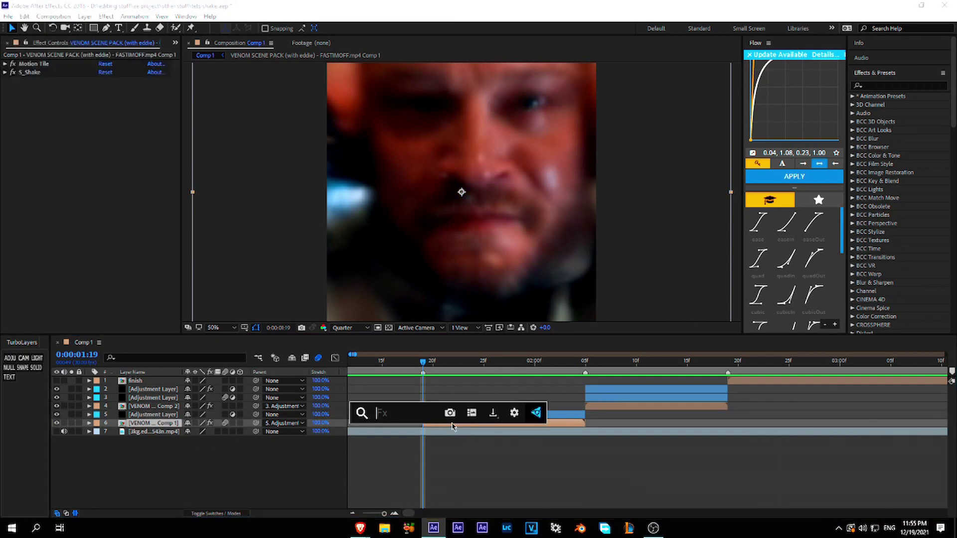
pyautogui.write('twitch')
pyautogui.click(453, 426)
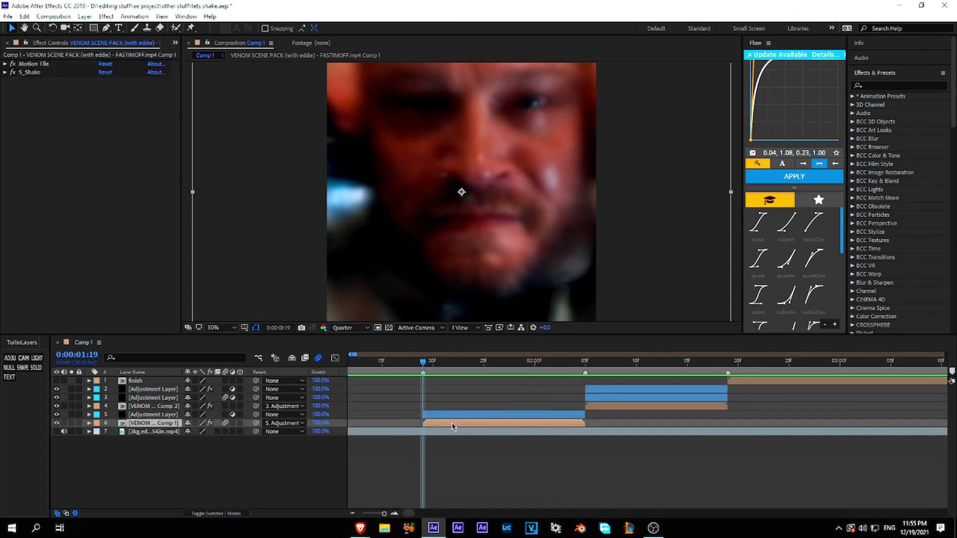
pyautogui.click(102, 98)
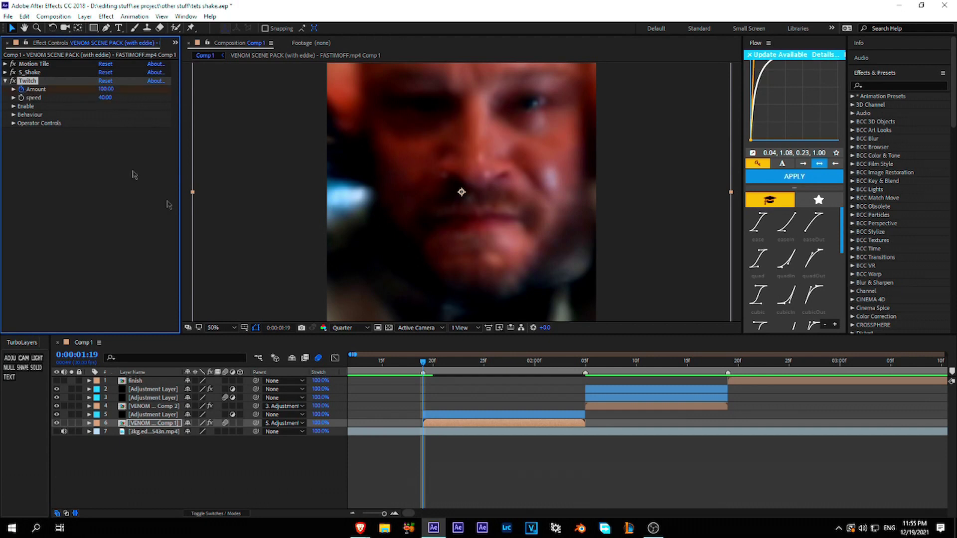
# Step: Keyframe Twitch Amount at 100, 0 and 100 across 1:19, 1:27 and 2:05
pyautogui.press('u')
pyautogui.press('space')
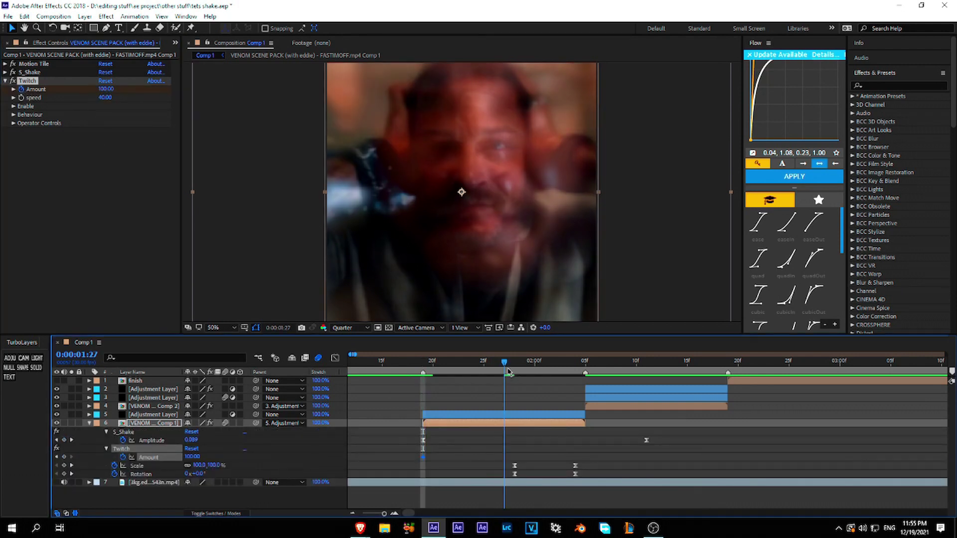
pyautogui.write('0')
pyautogui.press('Return')
pyautogui.moveTo(504, 375); pyautogui.dragTo(505, 376)
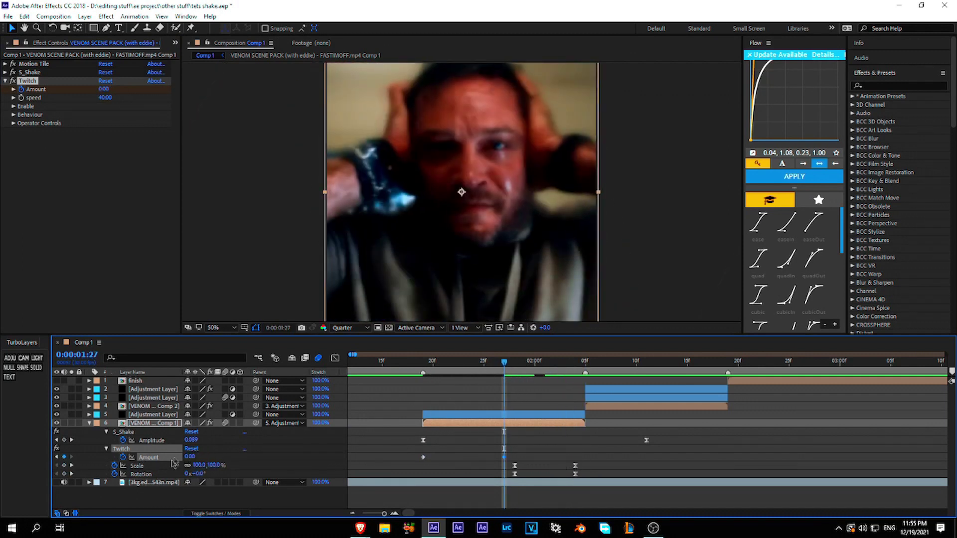
pyautogui.write('1')
pyautogui.press('Return')
pyautogui.press('o')
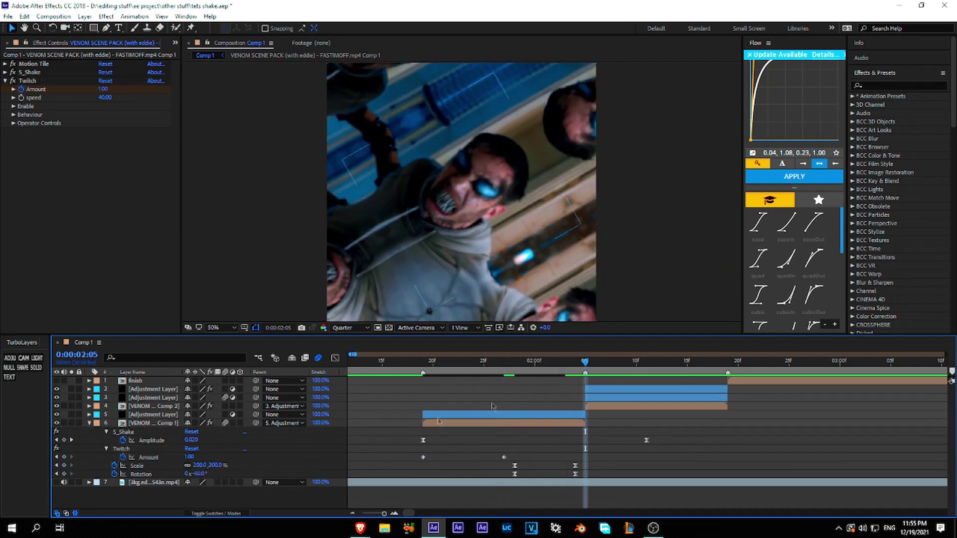
pyautogui.click(187, 457)
pyautogui.write('100')
pyautogui.press('Return')
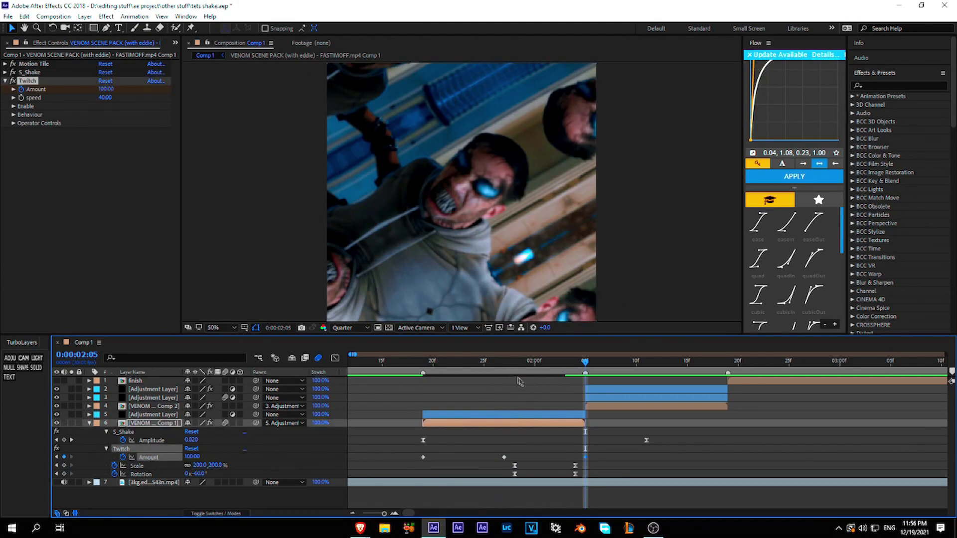
pyautogui.press('j')
pyautogui.press('j')
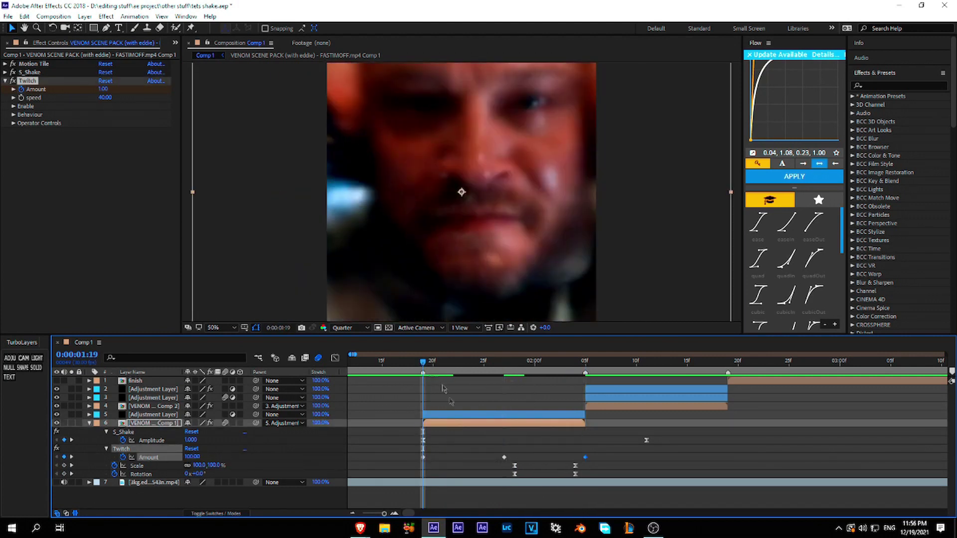
pyautogui.moveTo(413, 459)
pyautogui.mouseDown()
pyautogui.moveTo(600, 465)
pyautogui.moveTo(575, 459)
pyautogui.mouseUp()
# Step: Easy-ease the Twitch Amount keyframes and enable Twitch's Slide mode
pyautogui.press('F9')
pyautogui.click(584, 457)
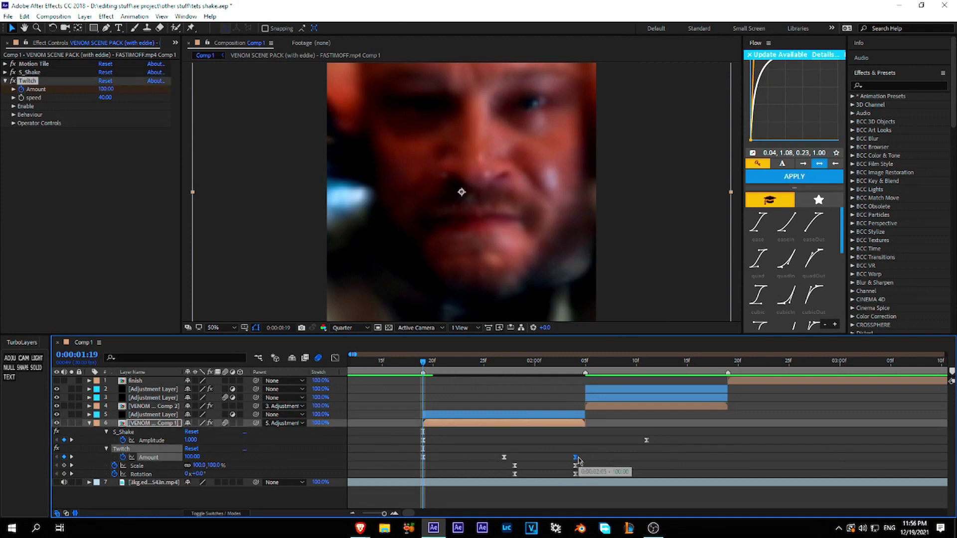
pyautogui.click(15, 107)
pyautogui.click(101, 149)
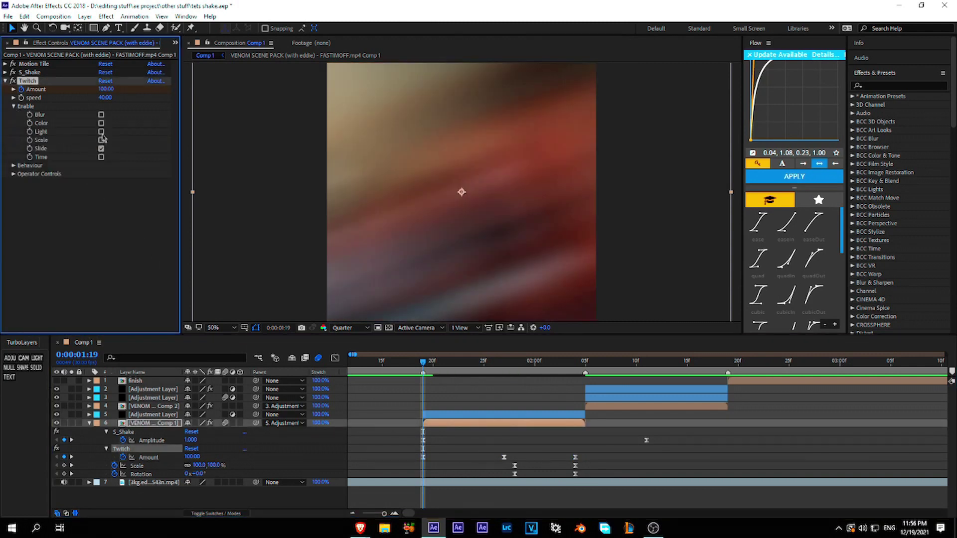
# Step: Set Twitch's Slide operator controls: Slide Amount 50, Tendency 0.10, RGB Split 25
pyautogui.click(13, 174)
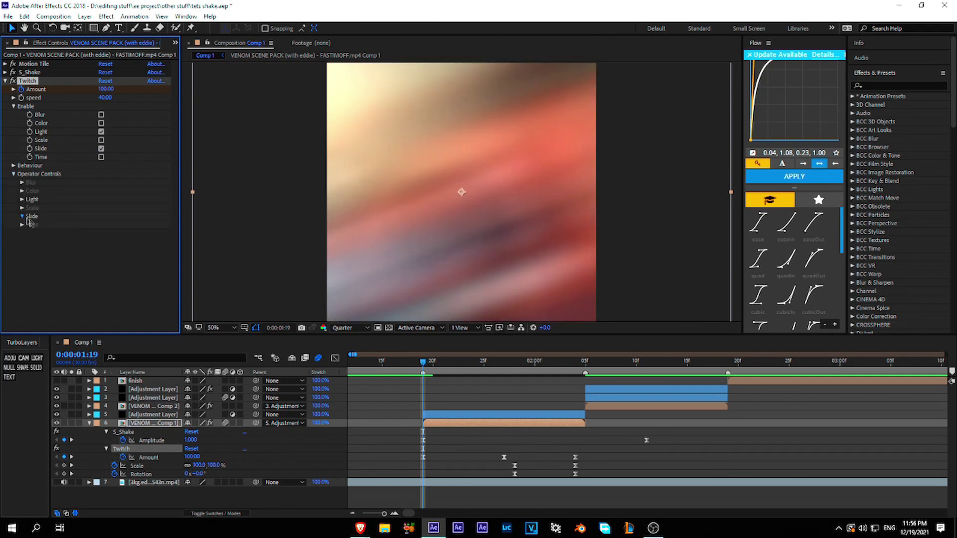
pyautogui.click(28, 219)
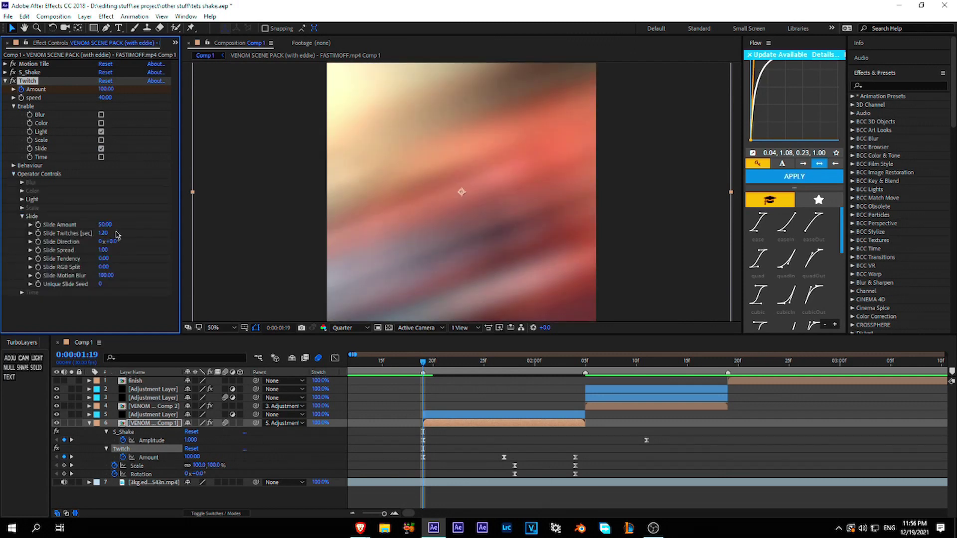
pyautogui.click(106, 225)
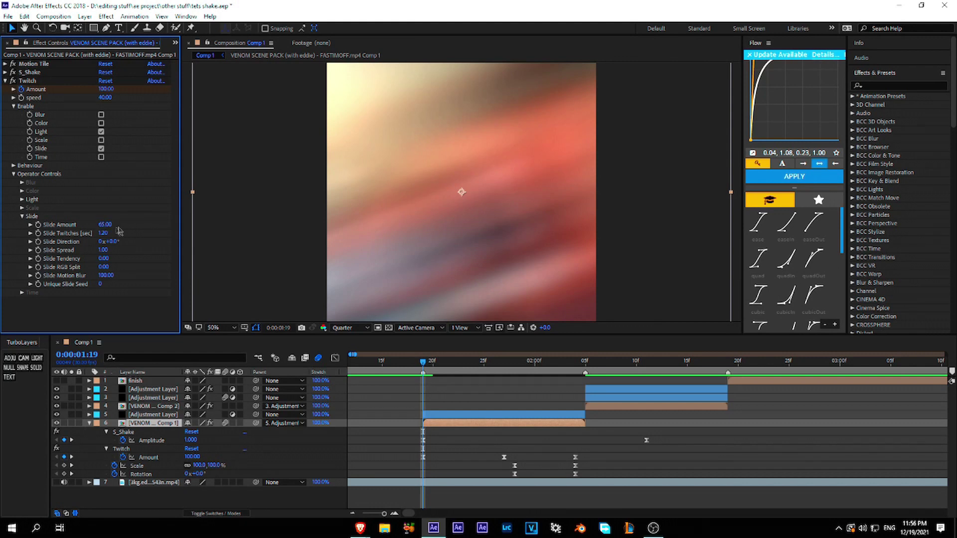
pyautogui.write('50')
pyautogui.press('Return')
pyautogui.press('Return')
pyautogui.write('.1')
pyautogui.press('Return')
pyautogui.write('25')
pyautogui.press('Return')
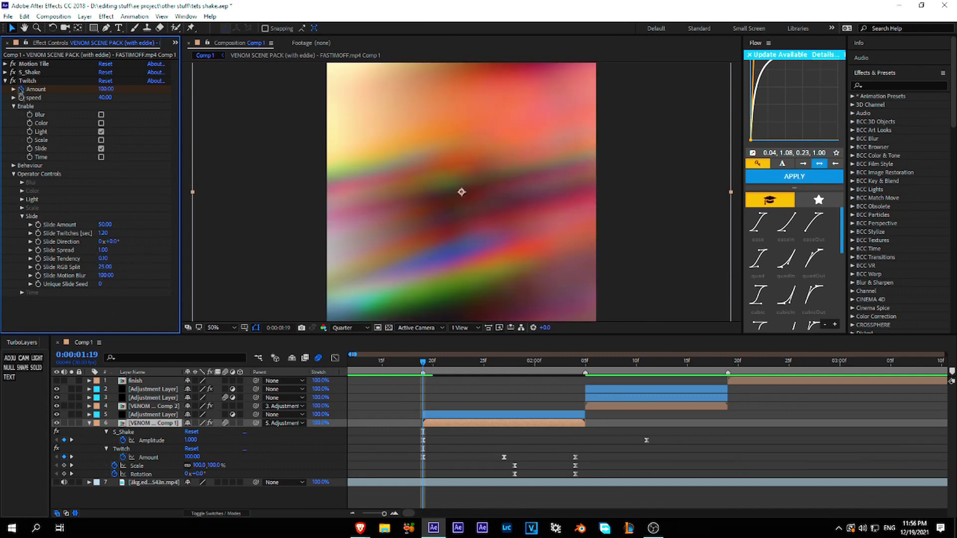
# Step: Make the Twitch Amount curve plunge after the first keyframe and rise sharply into the last, then preview
pyautogui.click(148, 458)
pyautogui.click(335, 358)
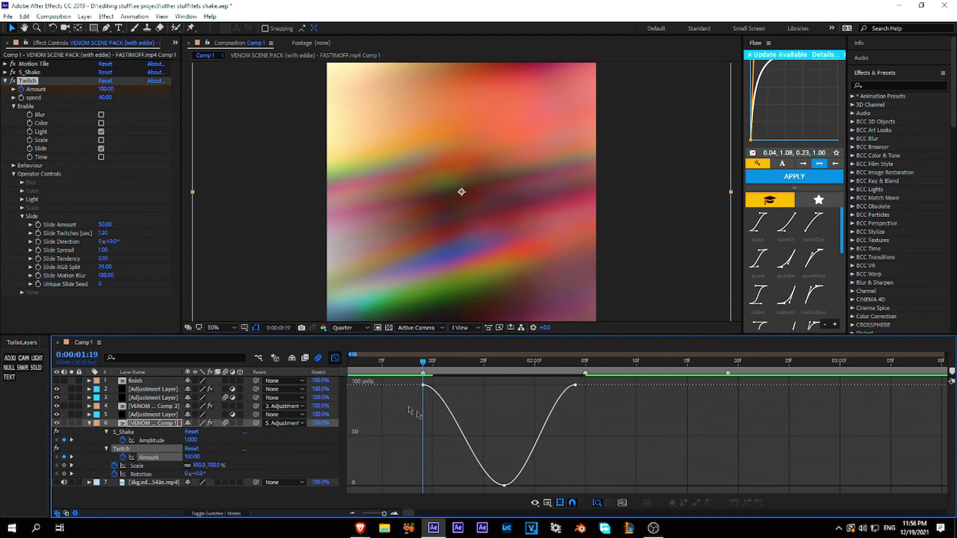
pyautogui.moveTo(450, 388); pyautogui.dragTo(402, 479)
pyautogui.click(576, 385)
pyautogui.moveTo(551, 386); pyautogui.dragTo(572, 485)
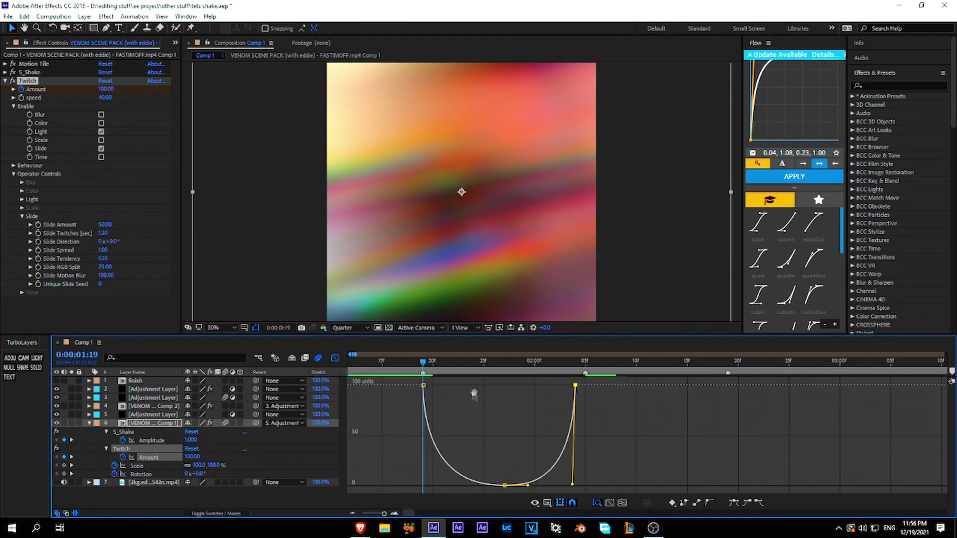
pyautogui.click(432, 368)
pyautogui.press('space')
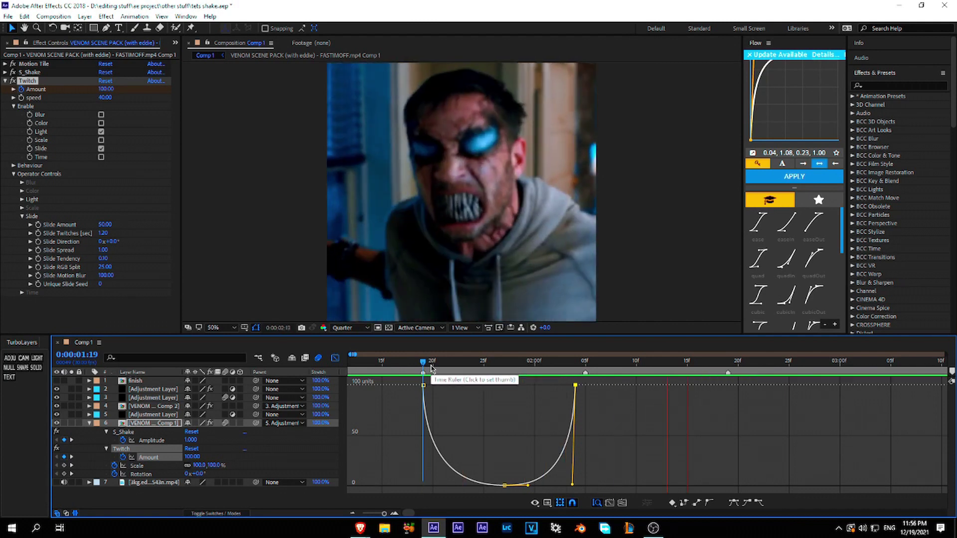
pyautogui.moveTo(433, 369); pyautogui.dragTo(504, 369)
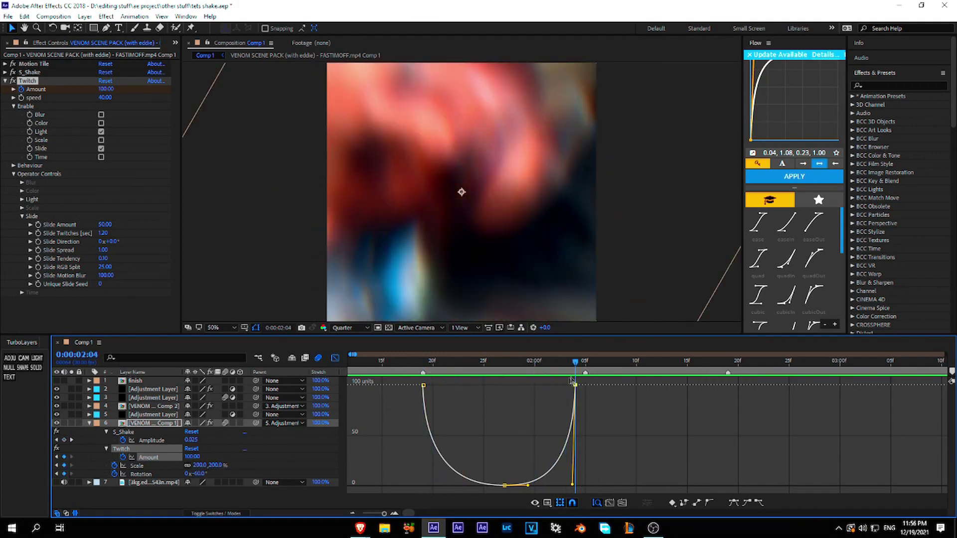
# Step: Set the middle Amount keyframe to 0 and widen its handles to flatten the curve's bottom
pyautogui.click(190, 458)
pyautogui.write('0')
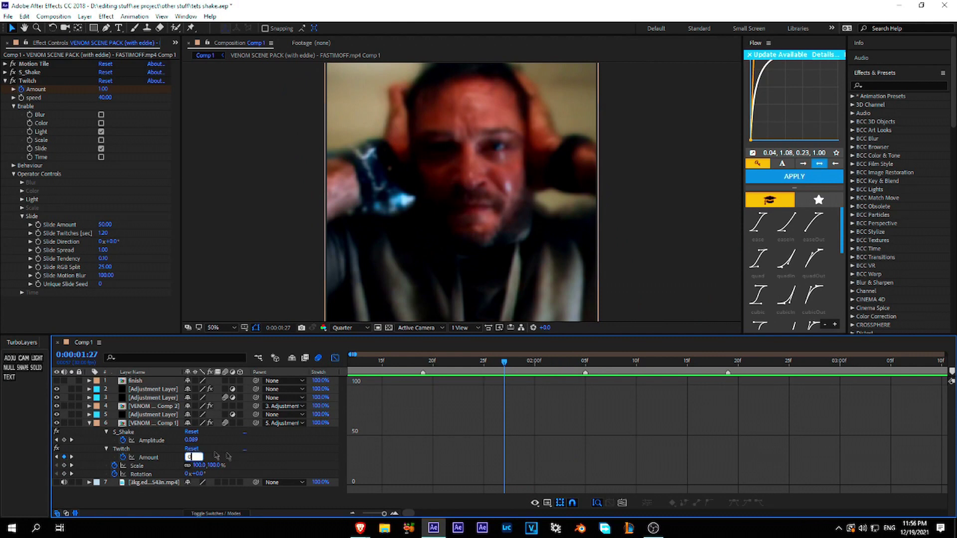
pyautogui.press('Return')
pyautogui.moveTo(527, 485); pyautogui.dragTo(547, 486)
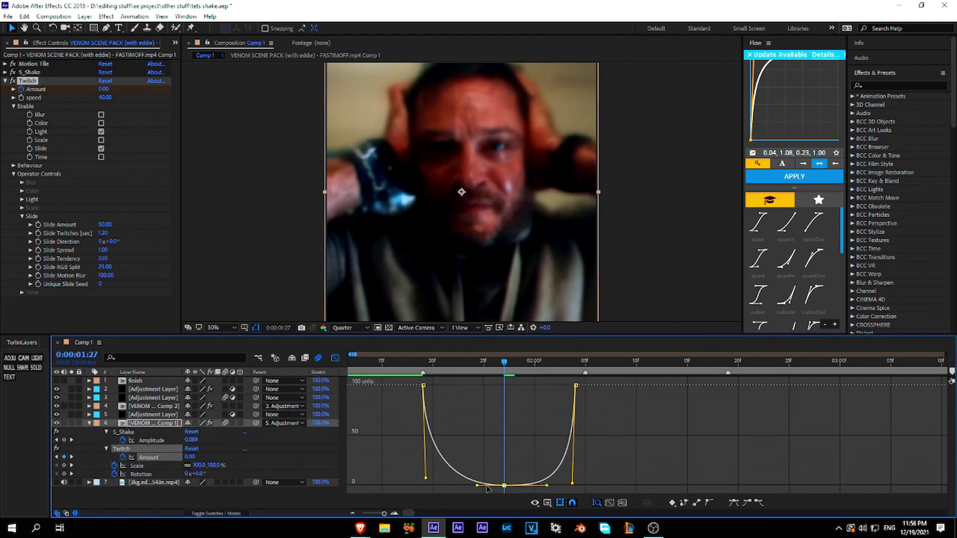
pyautogui.click(518, 473)
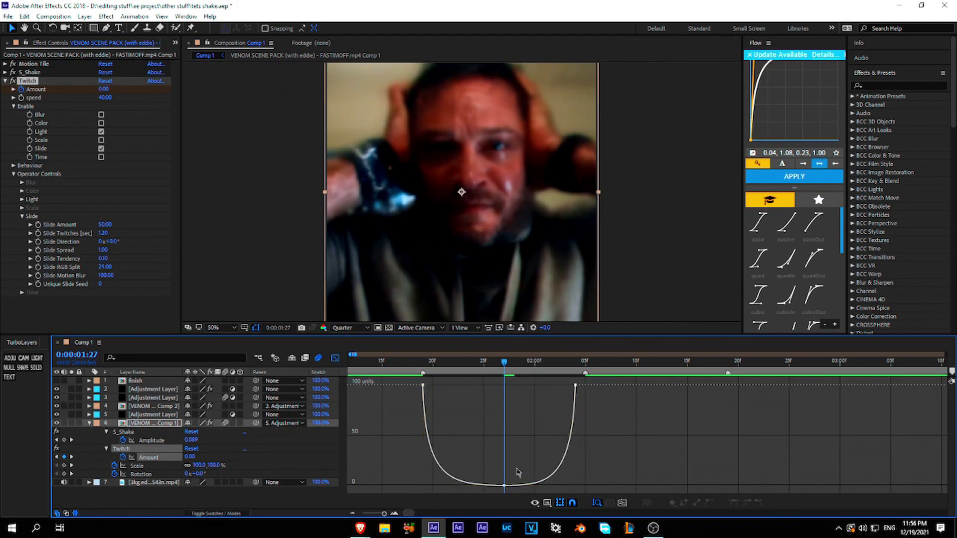
pyautogui.moveTo(450, 358)
pyautogui.mouseDown()
pyautogui.moveTo(422, 360)
pyautogui.moveTo(585, 375)
pyautogui.mouseUp()
# Step: Return to layer bars and collapse layer 6's property rows
pyautogui.click(335, 358)
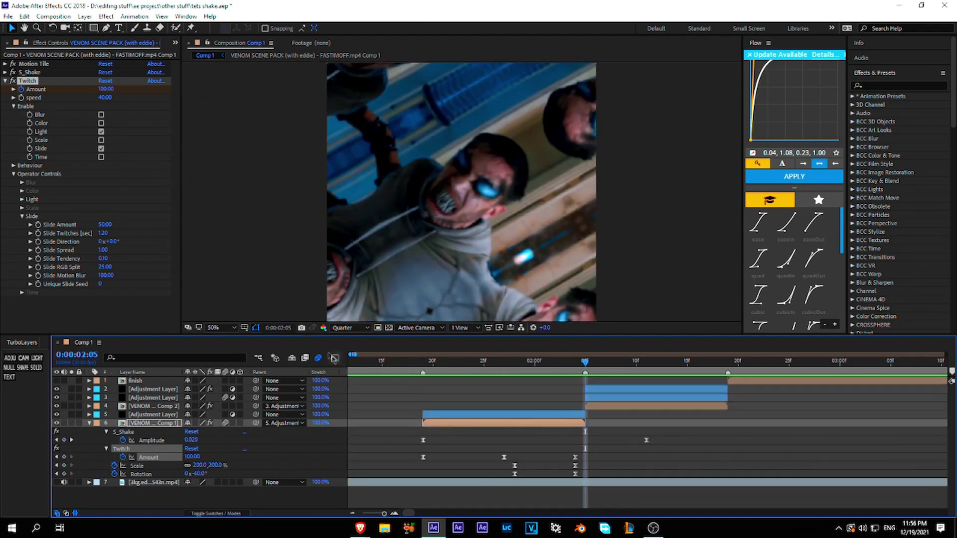
pyautogui.press('u')
pyautogui.click(29, 81)
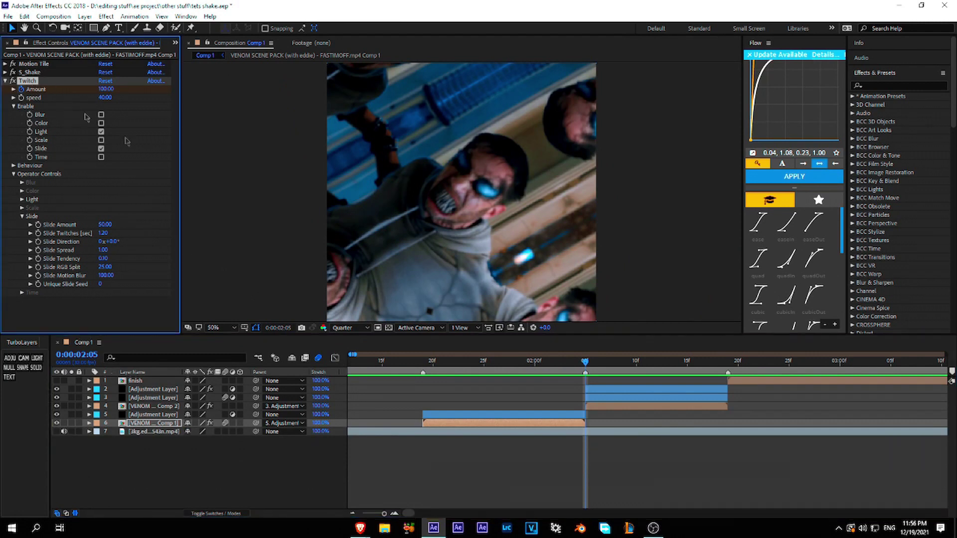
# Step: Show the second VENOM comp's keyframed properties, select its Twitch Amount keys and preview from 1:19
pyautogui.click(602, 408)
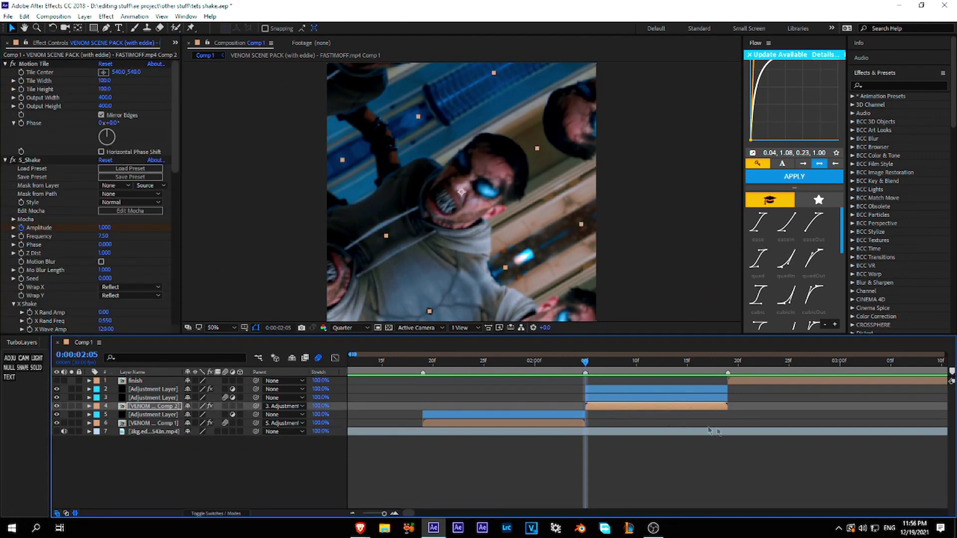
pyautogui.press('u')
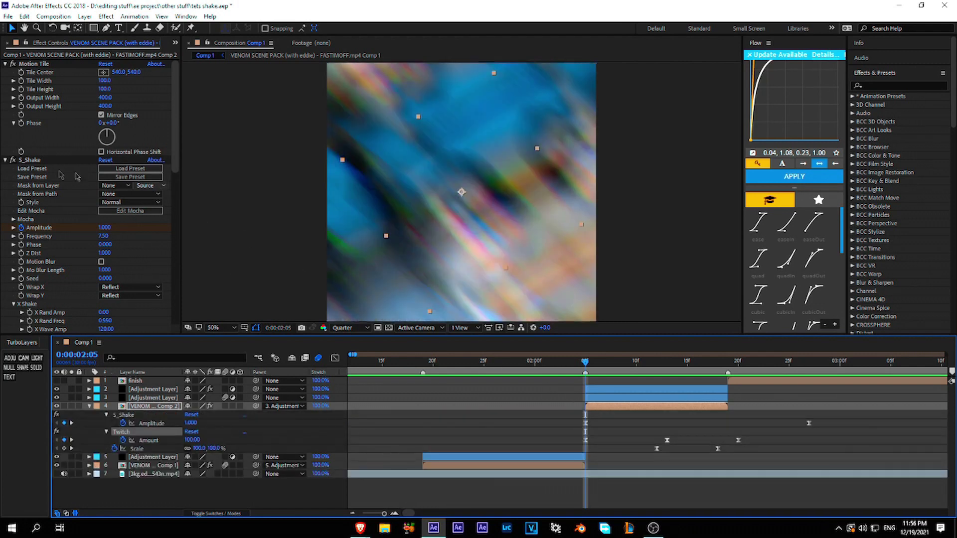
pyautogui.click(168, 441)
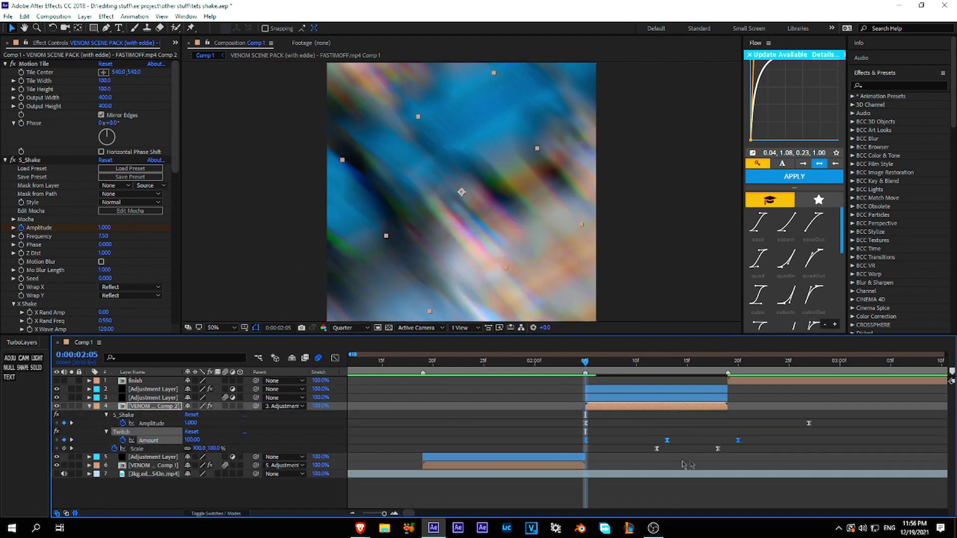
pyautogui.press('space')
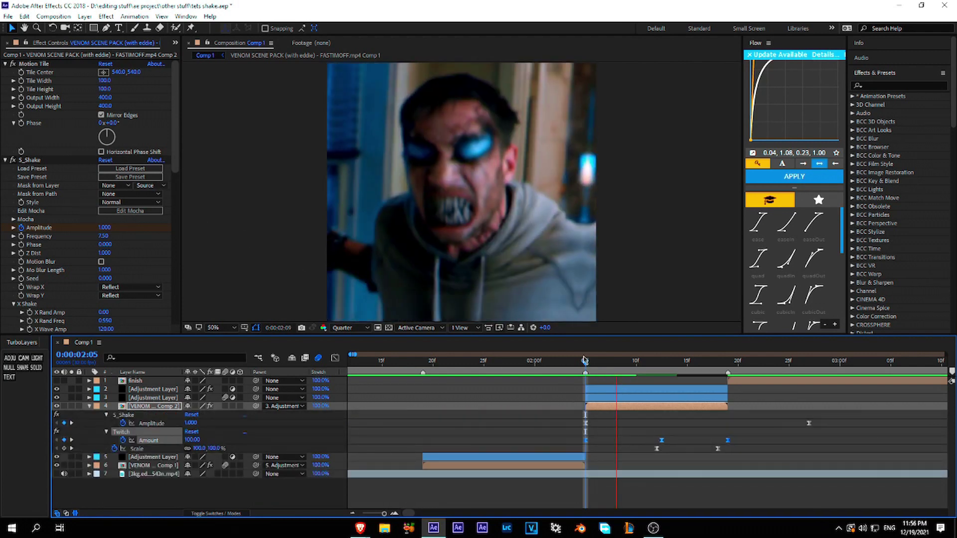
pyautogui.click(422, 361)
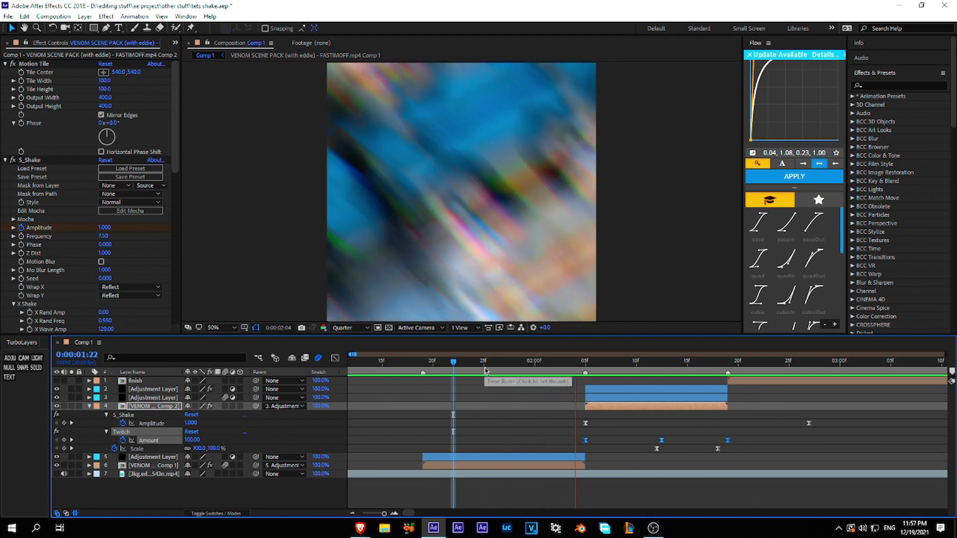
pyautogui.press('space')
# Step: Set VENOM Comp 1's Twitch Slide Twitches to 0.80 and preview the transition from 1:19
pyautogui.click(515, 465)
pyautogui.click(104, 233)
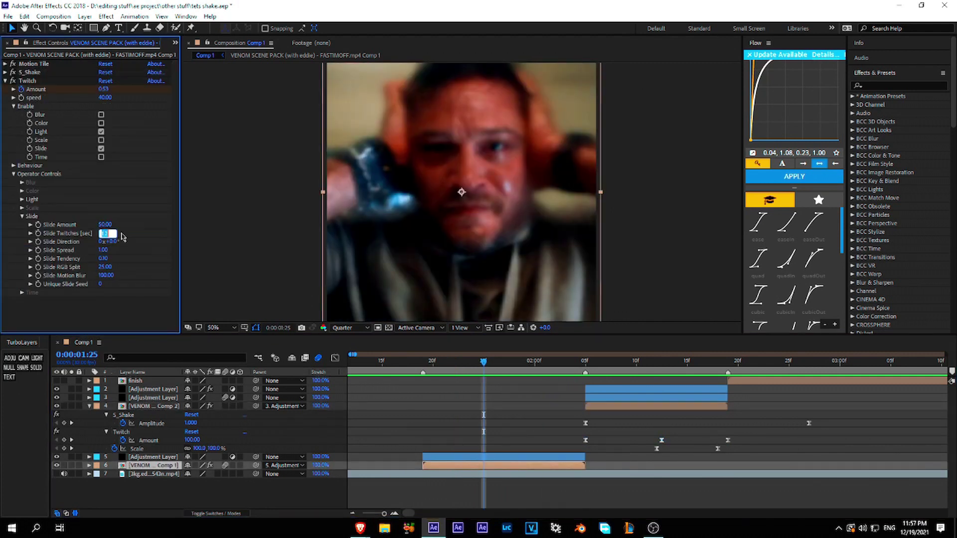
pyautogui.write('0.8')
pyautogui.press('Return')
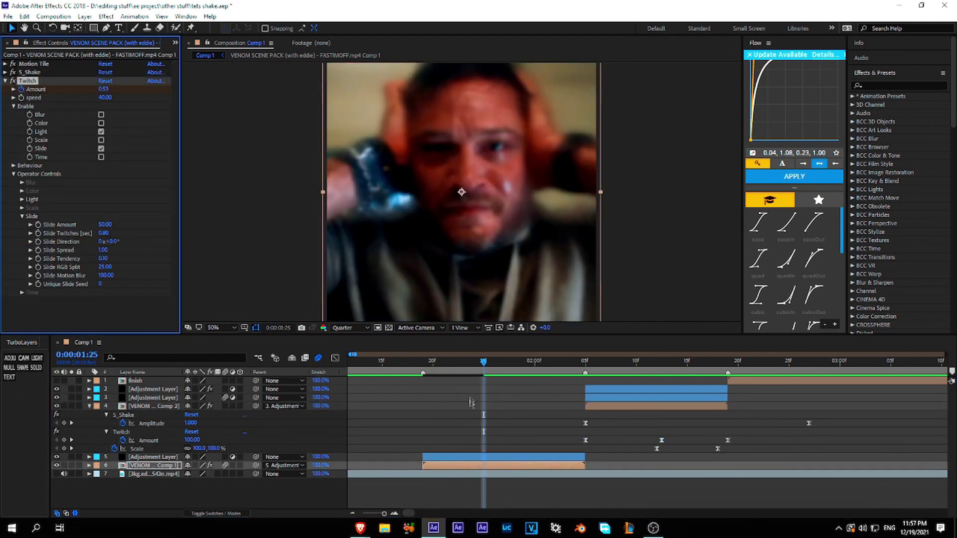
pyautogui.click(432, 361)
pyautogui.press('space')
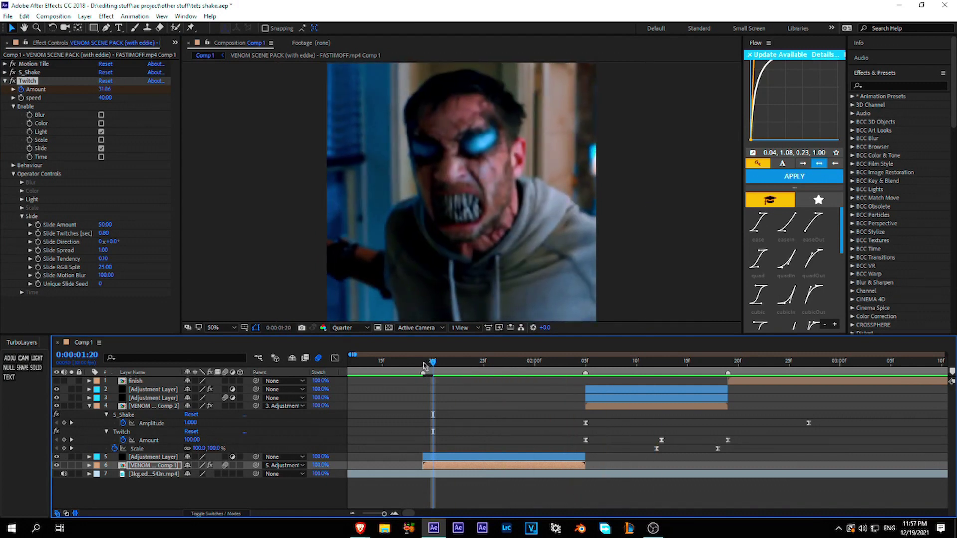
pyautogui.moveTo(430, 365); pyautogui.dragTo(423, 367)
pyautogui.press('space')
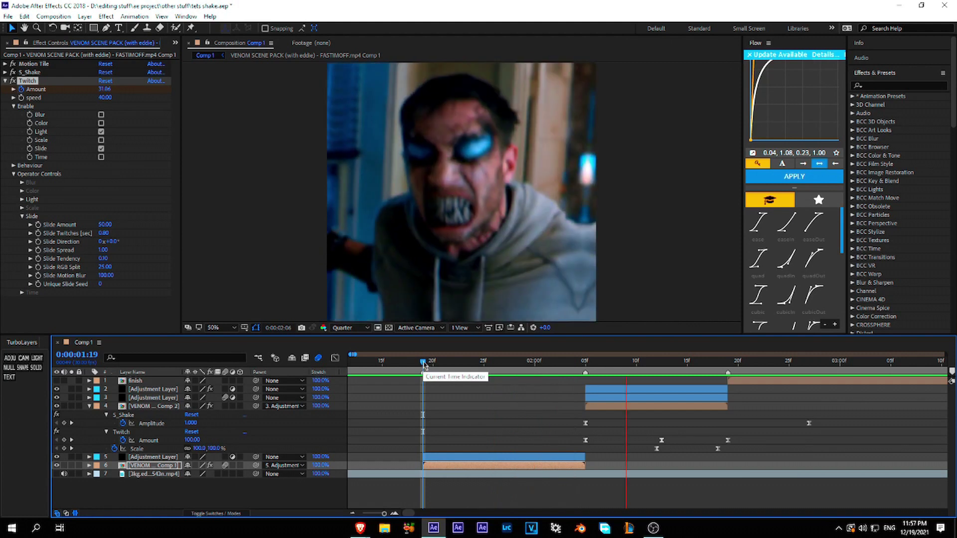
pyautogui.moveTo(425, 366); pyautogui.dragTo(545, 365)
# Step: View VENOM Comp 1's eased Scale curve in the Graph Editor, preview the zoom, then its Rotation curve
pyautogui.press('u')
pyautogui.click(140, 487)
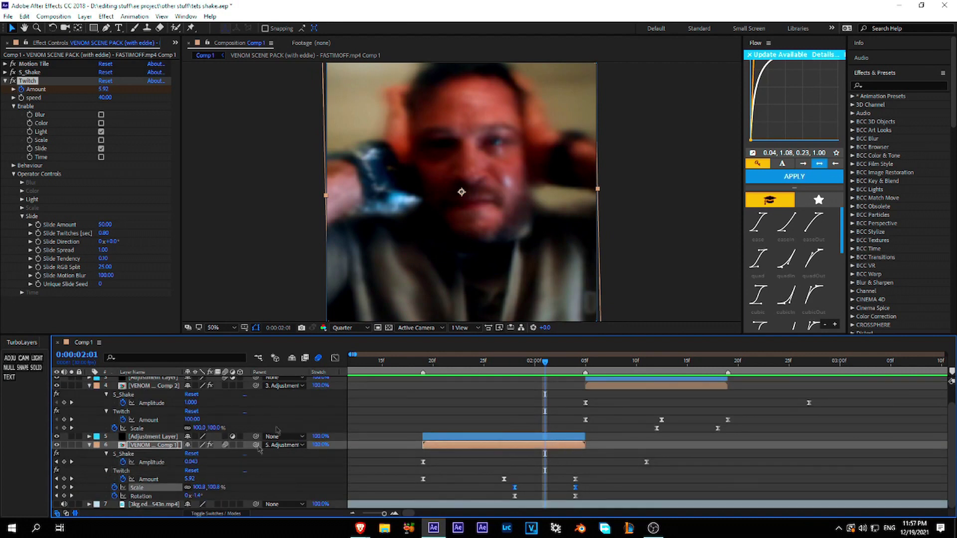
pyautogui.click(335, 358)
pyautogui.moveTo(501, 493); pyautogui.dragTo(579, 486)
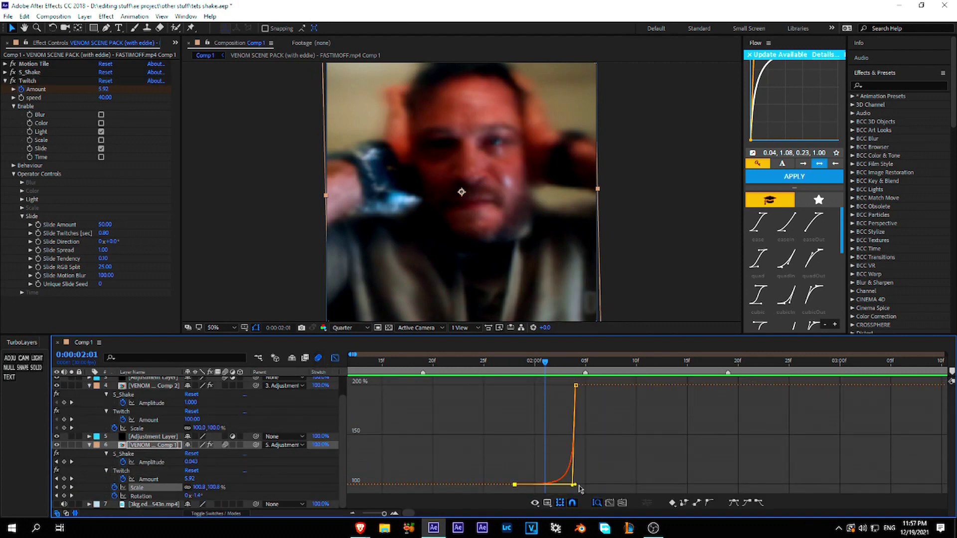
pyautogui.moveTo(519, 369); pyautogui.dragTo(504, 368)
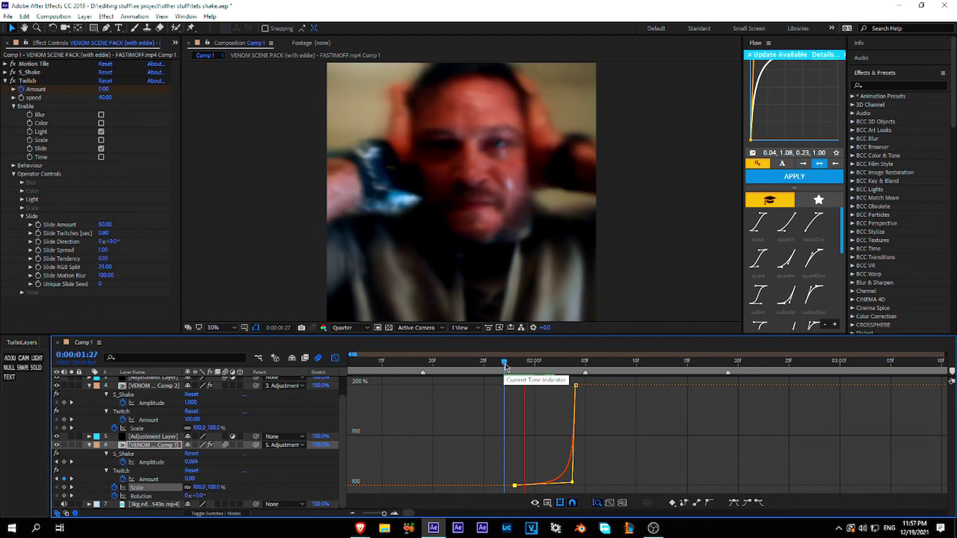
pyautogui.press('space')
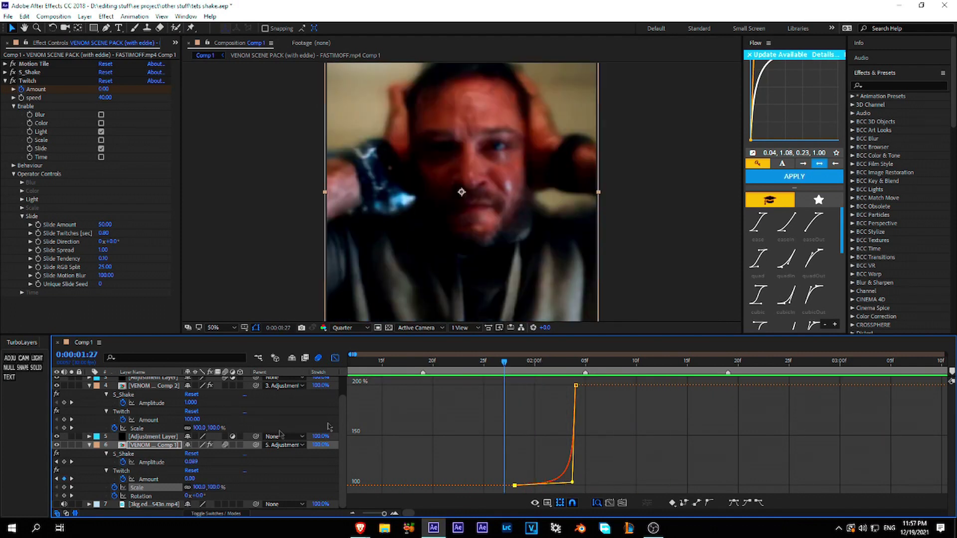
pyautogui.click(165, 496)
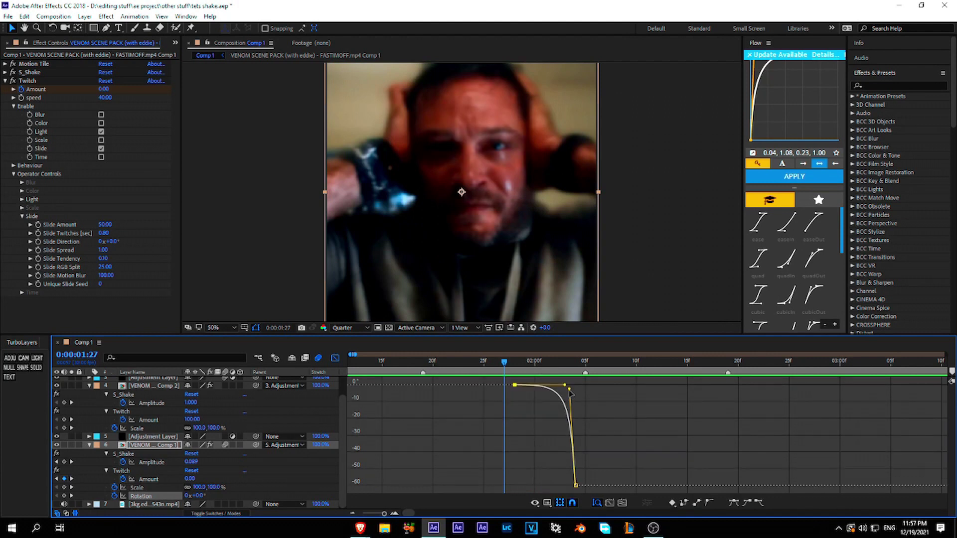
pyautogui.click(424, 361)
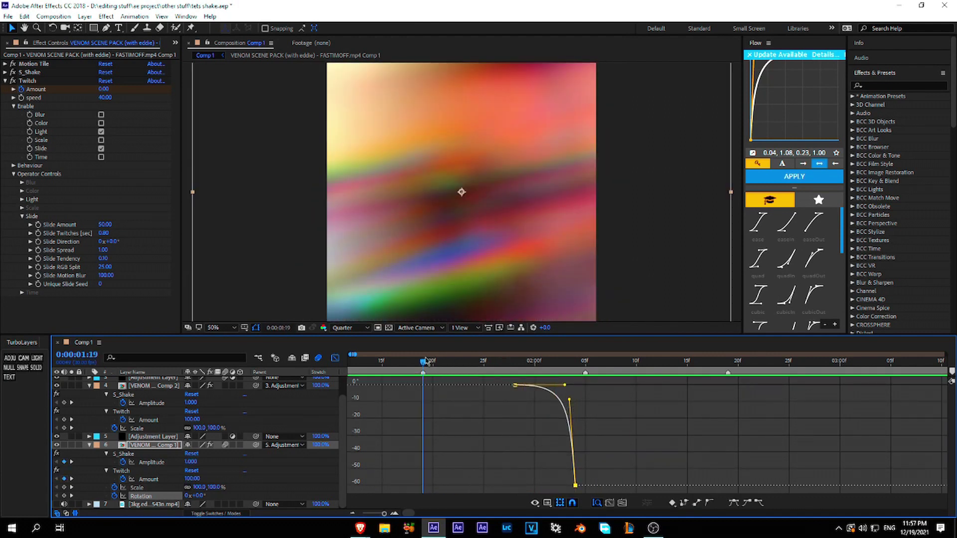
# Step: Inspect Adjustment Layer 5's 200% Scale zoom curve in the Graph Editor and preview the zoom-out
pyautogui.press('u')
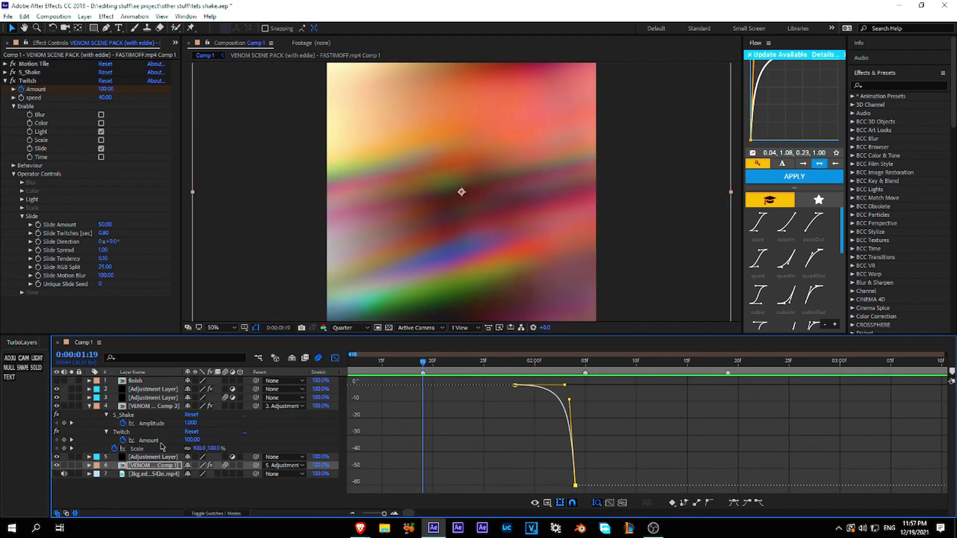
pyautogui.click(153, 458)
pyautogui.press('u')
pyautogui.click(138, 466)
pyautogui.hotkey('shift', 'F3')
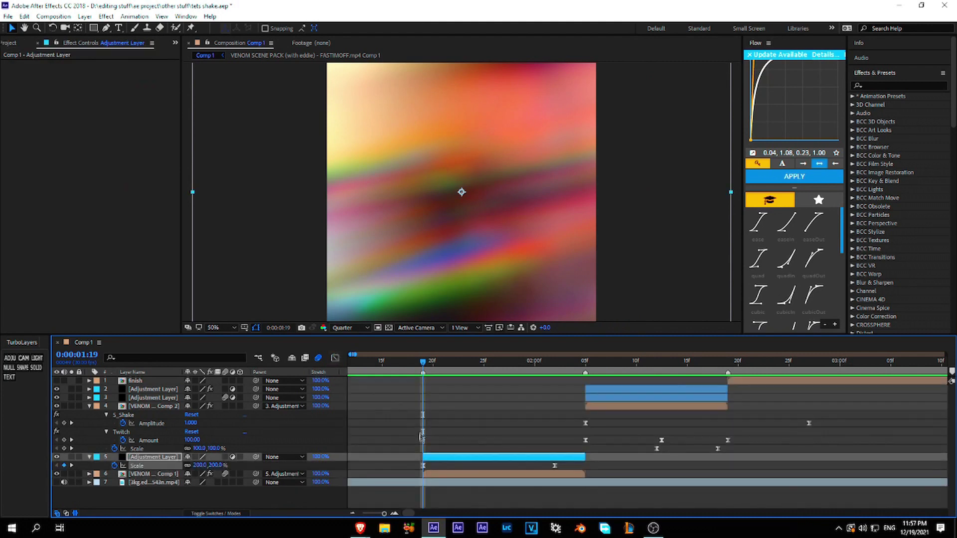
pyautogui.click(335, 357)
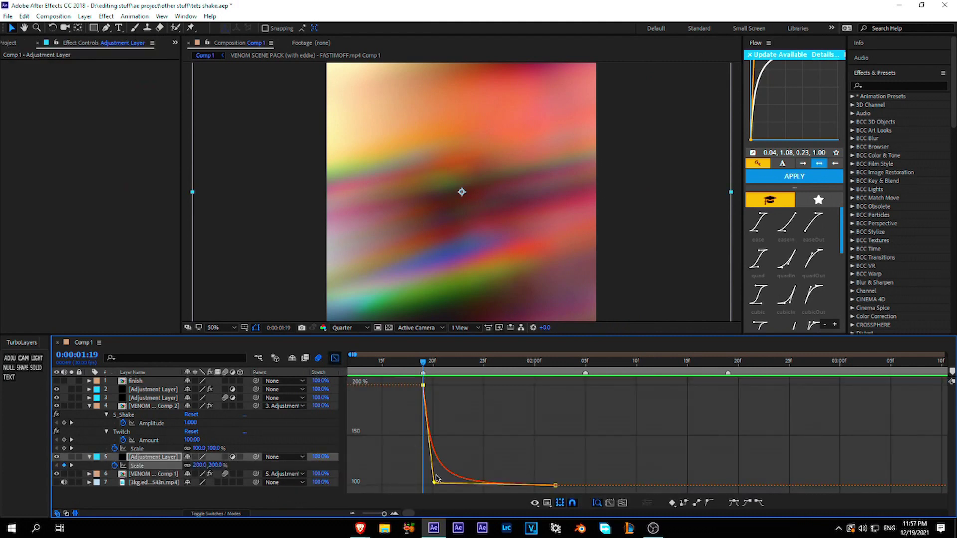
pyautogui.click(434, 483)
pyautogui.press('space')
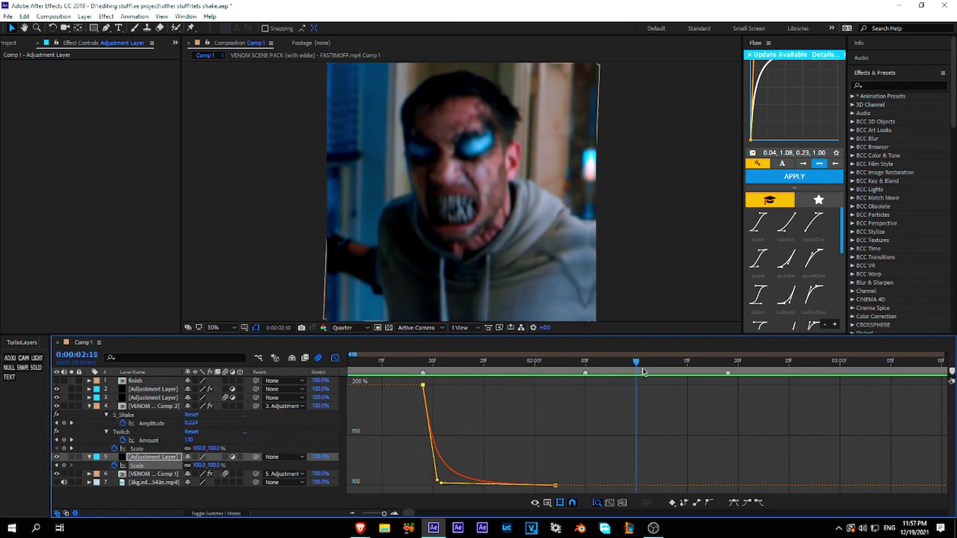
pyautogui.press('space')
# Step: Smooth the second VENOM comp's Twitch Amount easing so it plunges to 0, holds, then snaps to 100
pyautogui.hotkey('shift', 'F3')
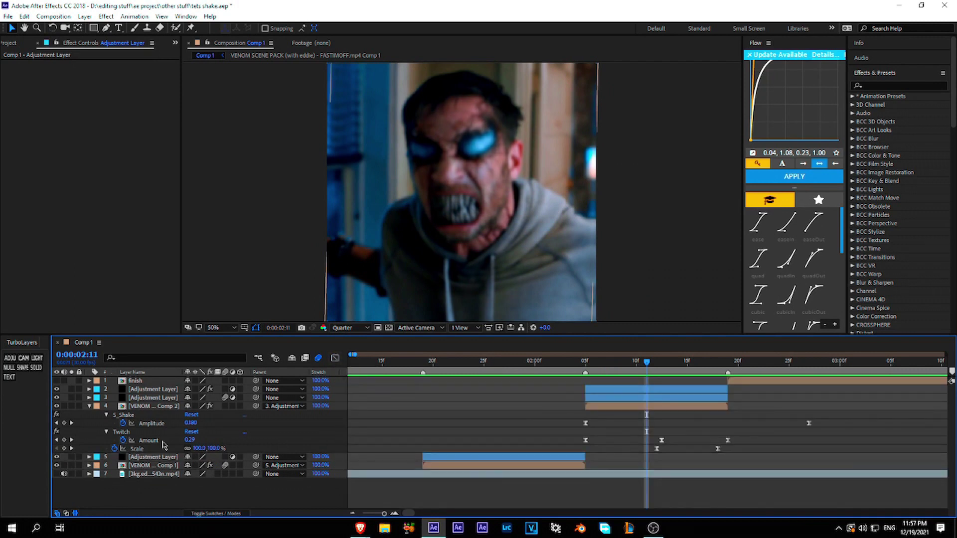
pyautogui.click(148, 440)
pyautogui.click(335, 357)
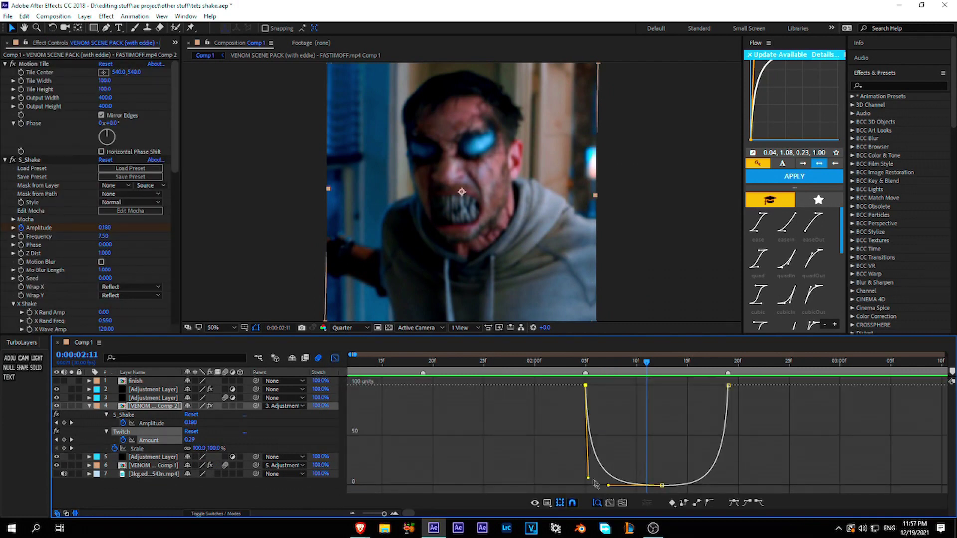
pyautogui.moveTo(596, 479); pyautogui.dragTo(620, 464)
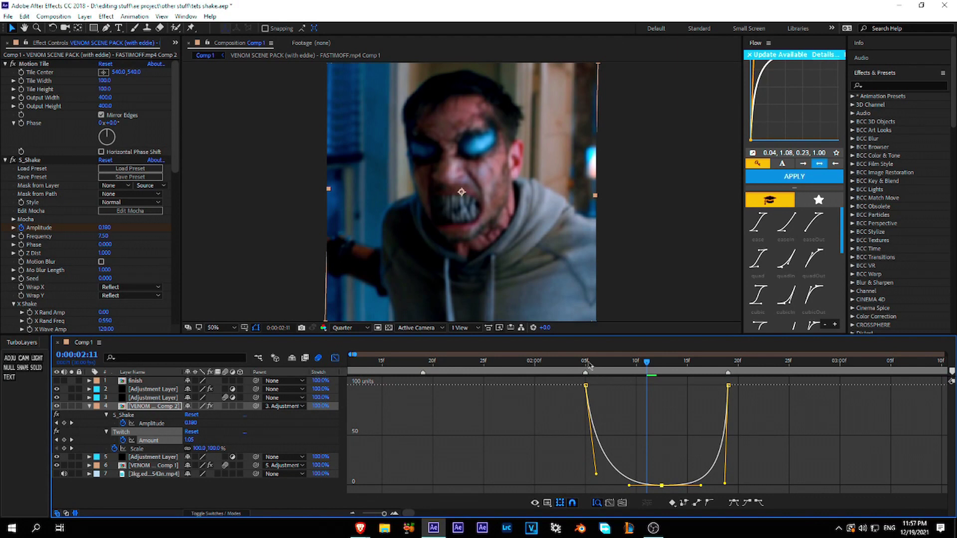
pyautogui.press('space')
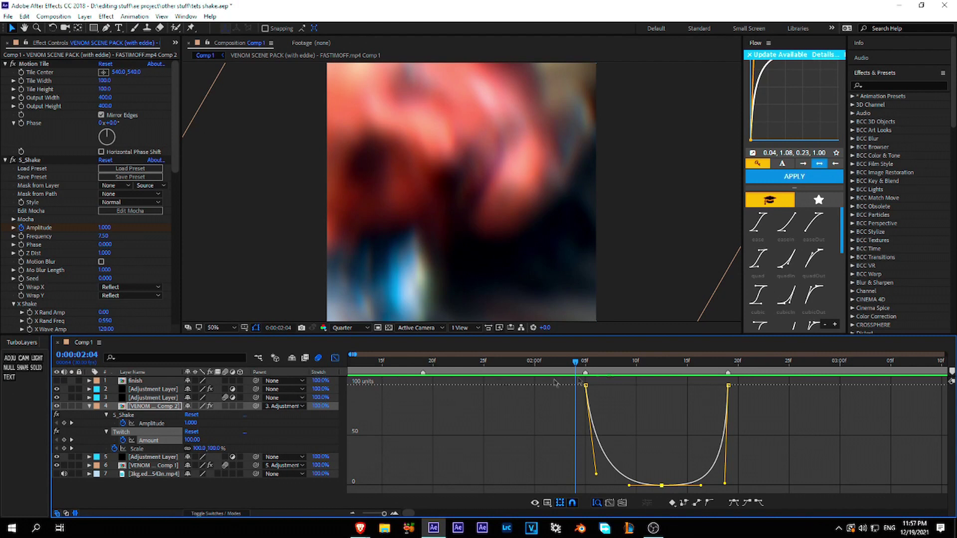
pyautogui.click(585, 362)
pyautogui.click(335, 358)
pyautogui.click(596, 362)
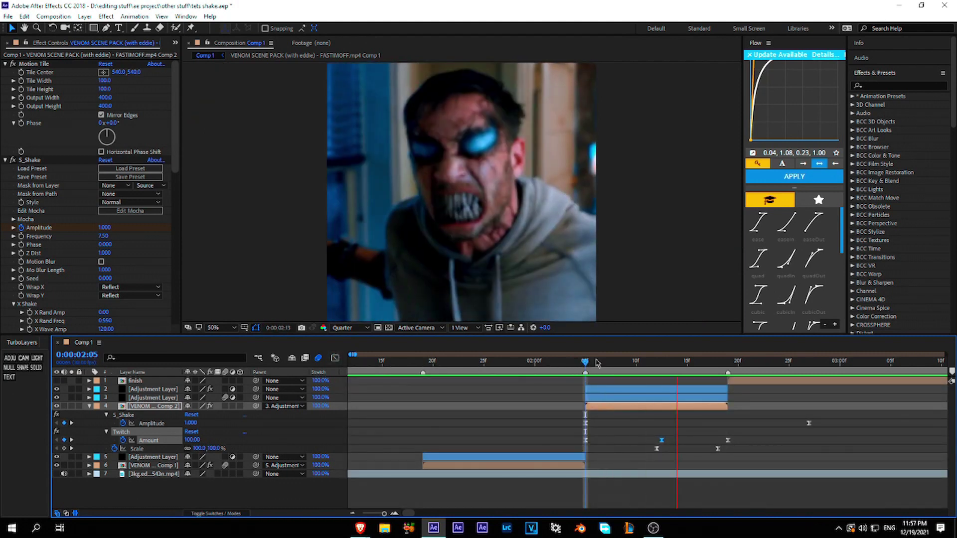
# Step: Retune layer 3's Rotation easing handles so it plunges from 60° and settles gently into 0°
pyautogui.click(595, 399)
pyautogui.press('u')
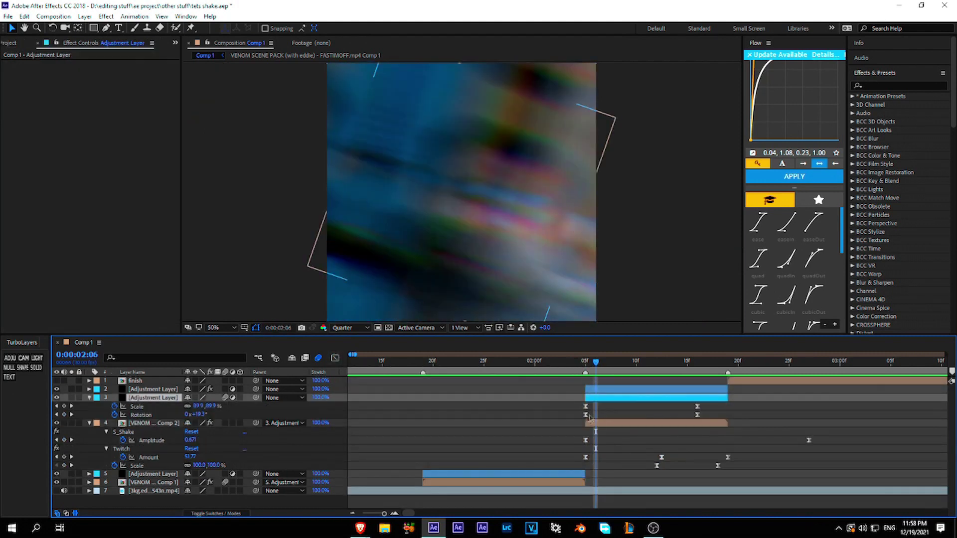
pyautogui.click(335, 358)
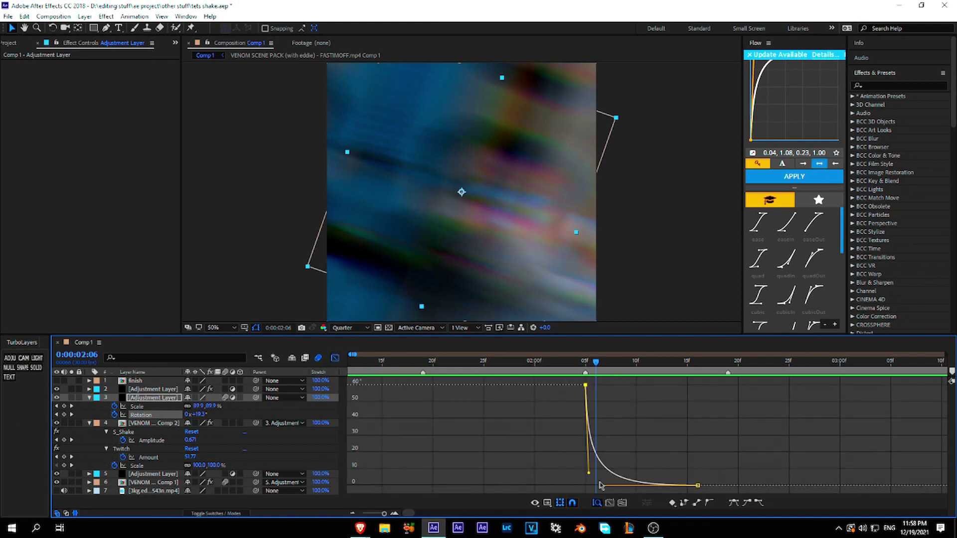
pyautogui.moveTo(593, 478); pyautogui.dragTo(598, 476)
pyautogui.click(567, 374)
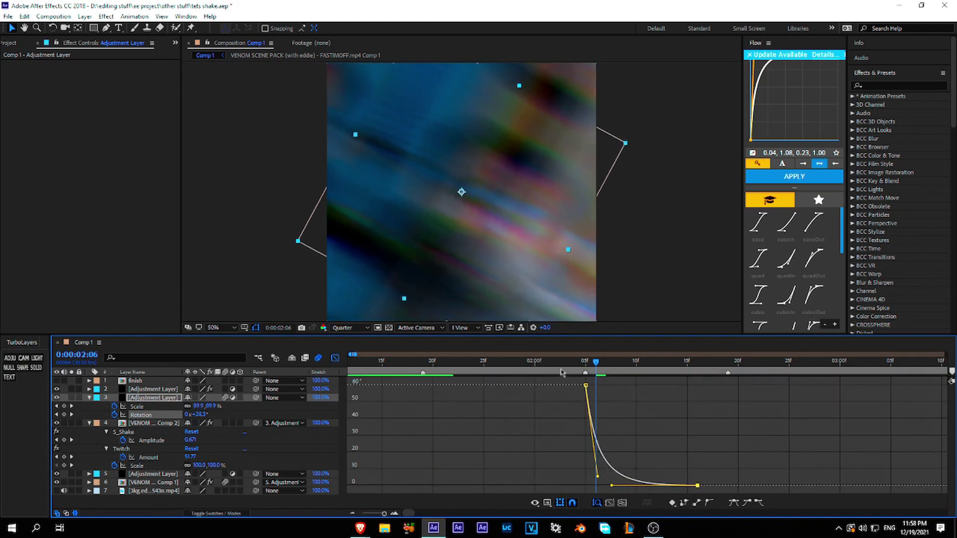
pyautogui.moveTo(571, 371); pyautogui.dragTo(528, 369)
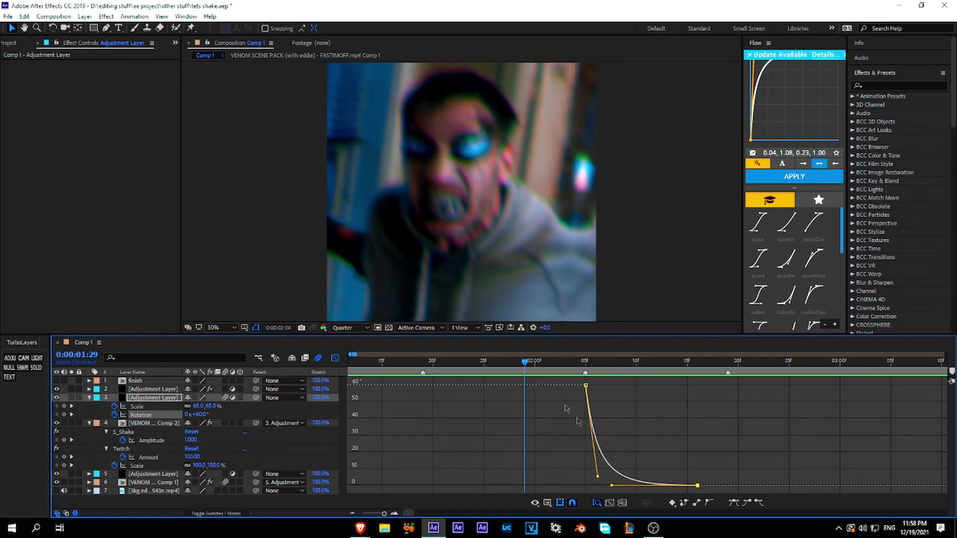
pyautogui.moveTo(612, 485); pyautogui.dragTo(637, 485)
pyautogui.click(545, 370)
pyautogui.moveTo(552, 369); pyautogui.dragTo(605, 369)
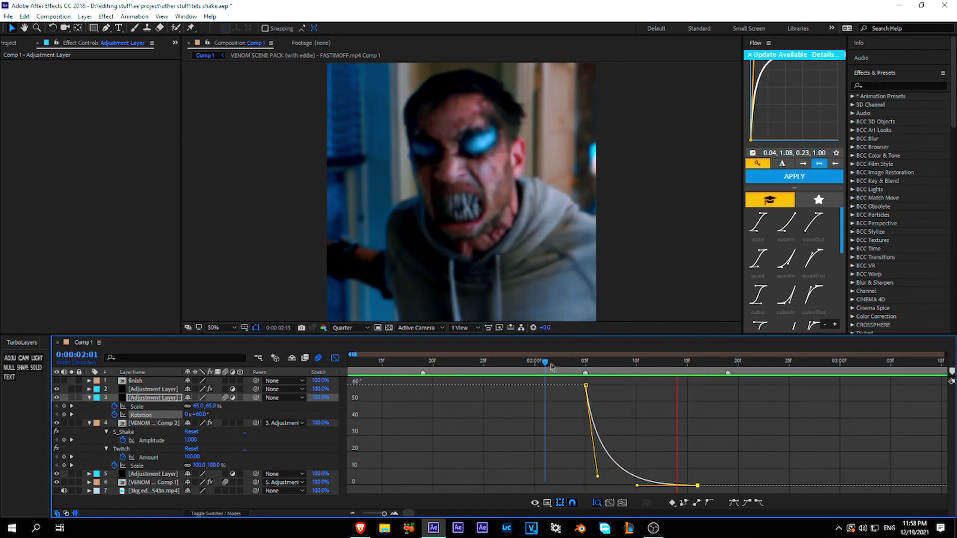
pyautogui.moveTo(634, 487); pyautogui.dragTo(645, 486)
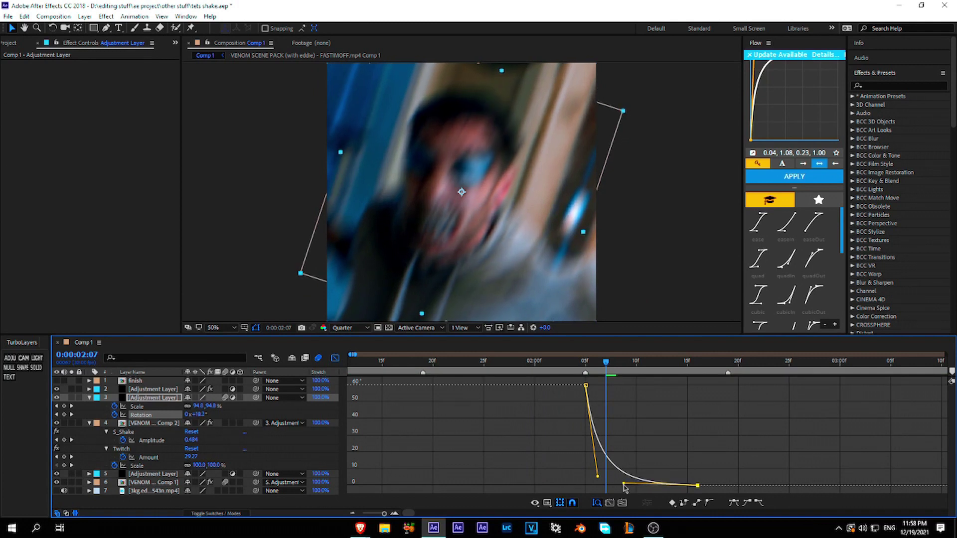
# Step: Check the adjustment layer's Scale curve and preview the eased zoom-rotate transition
pyautogui.click(136, 407)
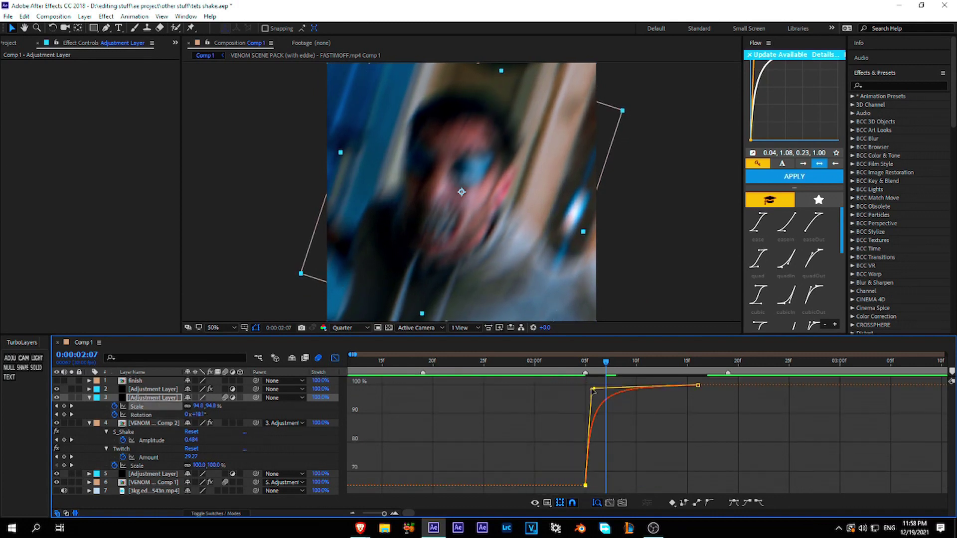
pyautogui.click(556, 372)
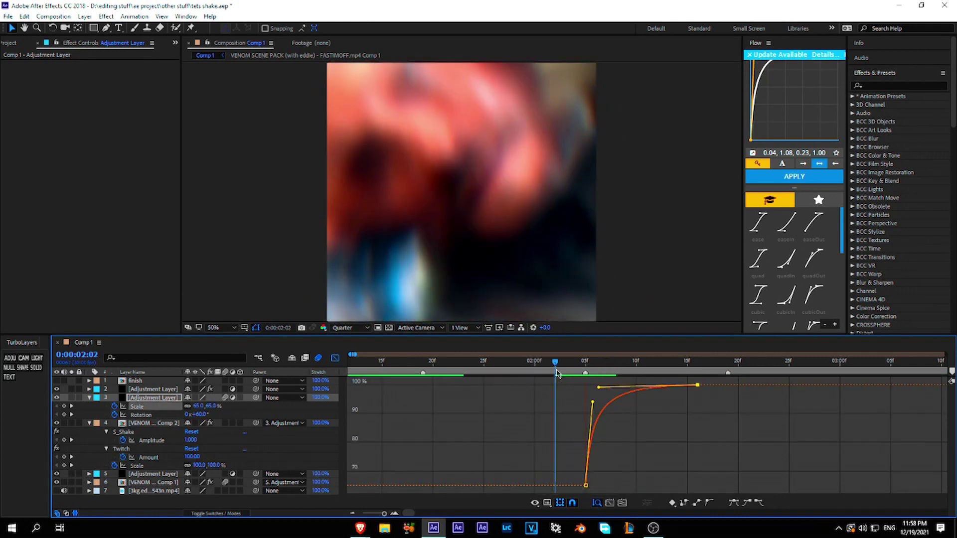
pyautogui.press('space')
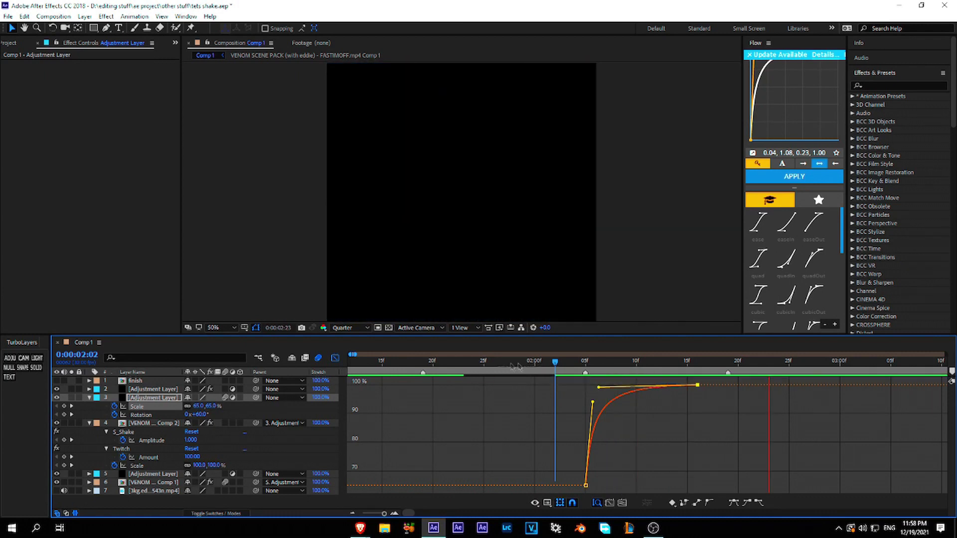
pyautogui.click(505, 362)
pyautogui.press('space')
# Step: Raise VENOM Comp 2's first Scale handle so it swells above 100% before plunging to 65%, then preview
pyautogui.click(219, 390)
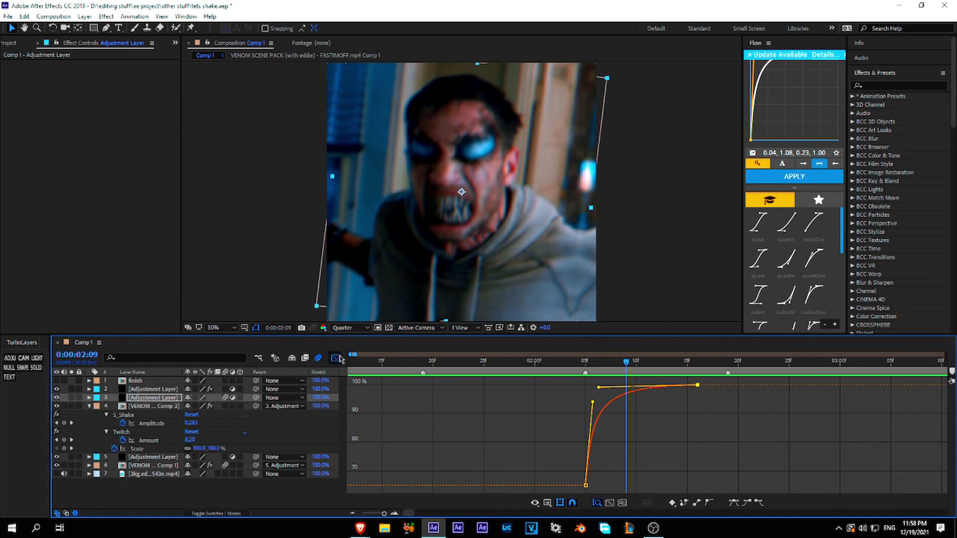
pyautogui.hotkey('shift', 'F3')
pyautogui.press('u')
pyautogui.press('u')
pyautogui.click(605, 408)
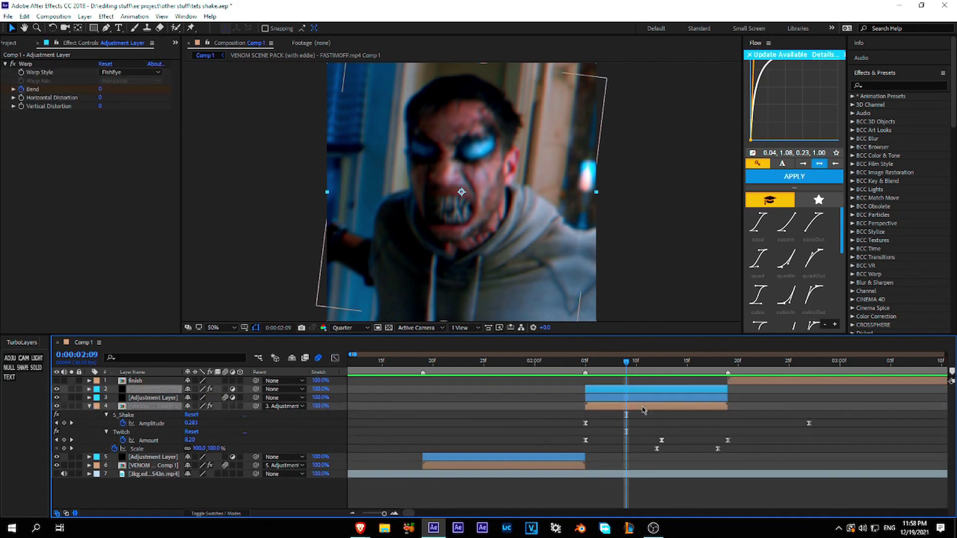
pyautogui.press('s')
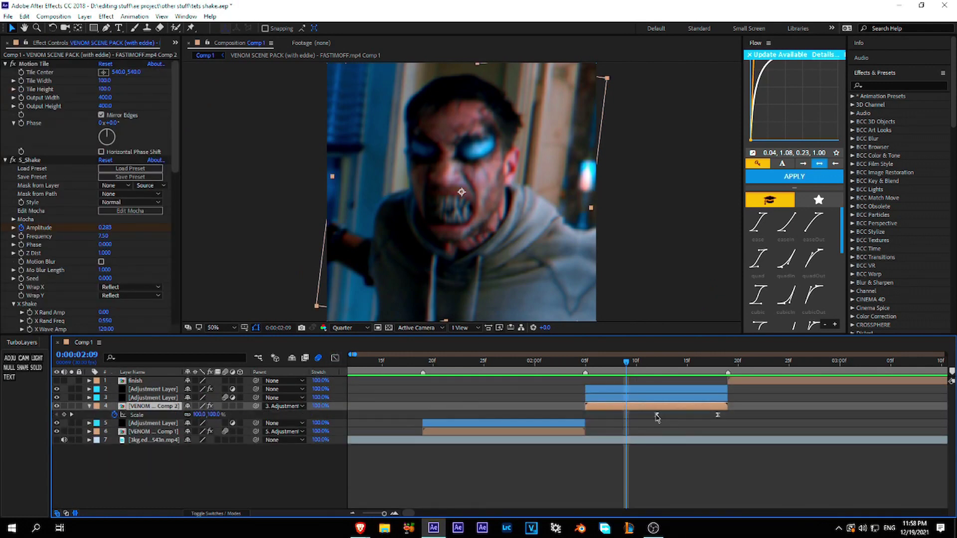
pyautogui.click(334, 358)
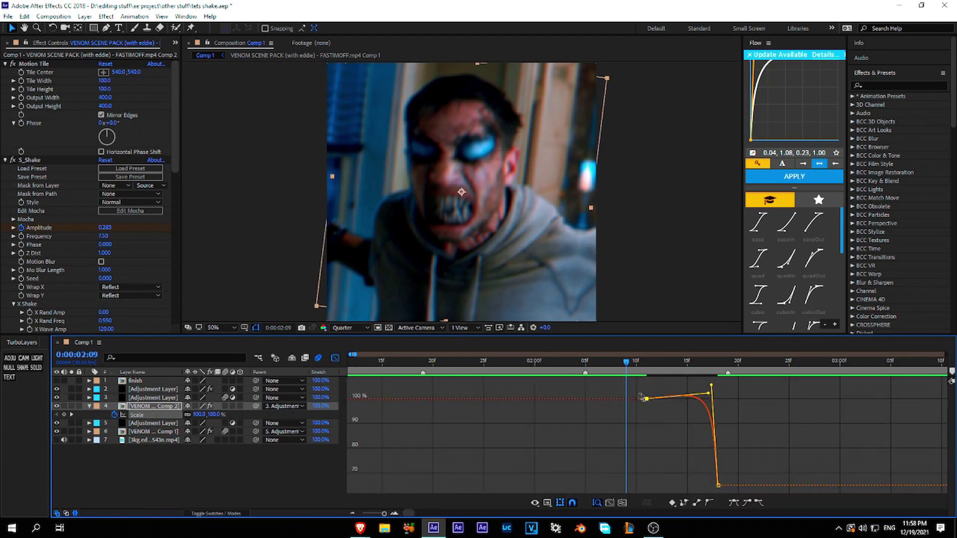
pyautogui.moveTo(706, 398); pyautogui.dragTo(693, 378)
pyautogui.moveTo(626, 361); pyautogui.dragTo(523, 369)
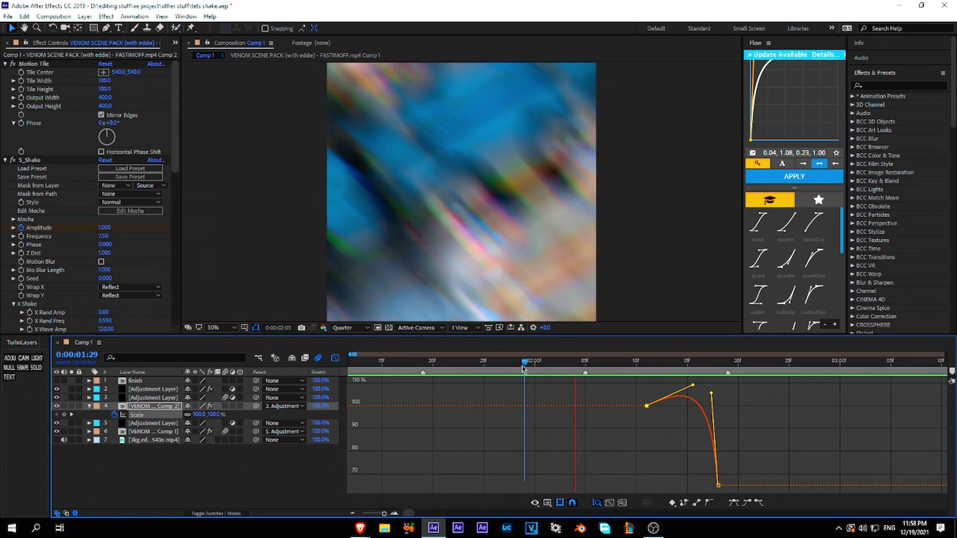
pyautogui.press('space')
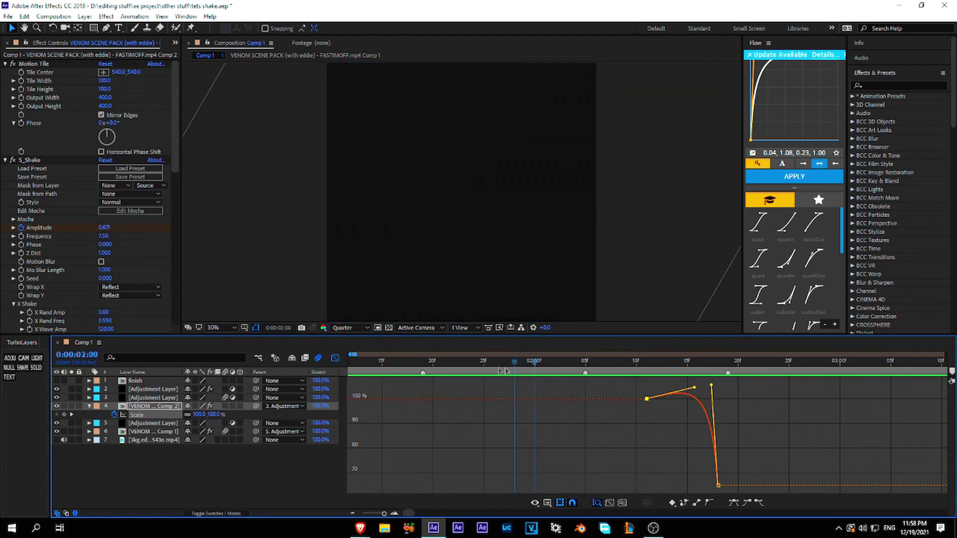
pyautogui.click(335, 358)
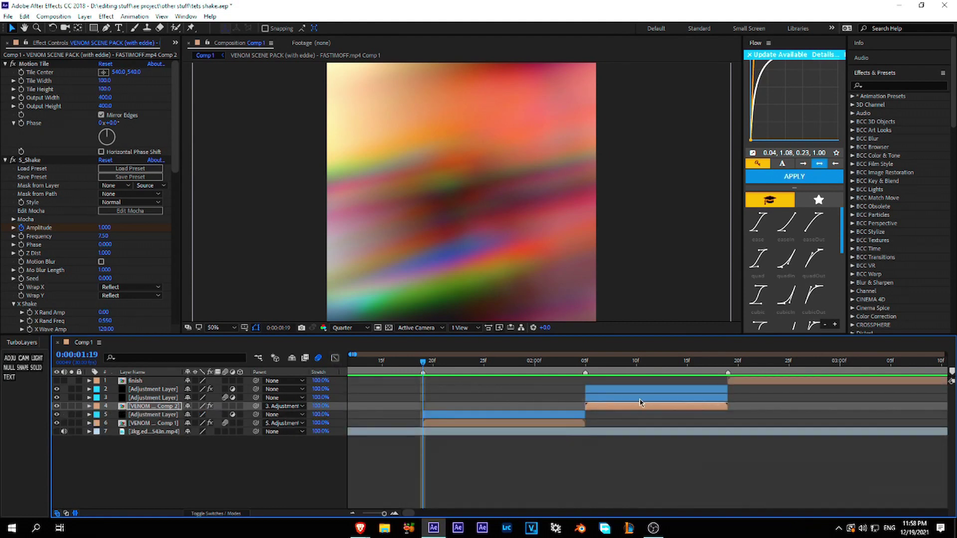
# Step: Review VENOM Comp 2's Twitch Slide settings (Twitches 1.20, RGB Split 25) and step to frame 2:06
pyautogui.click(641, 397)
pyautogui.click(604, 407)
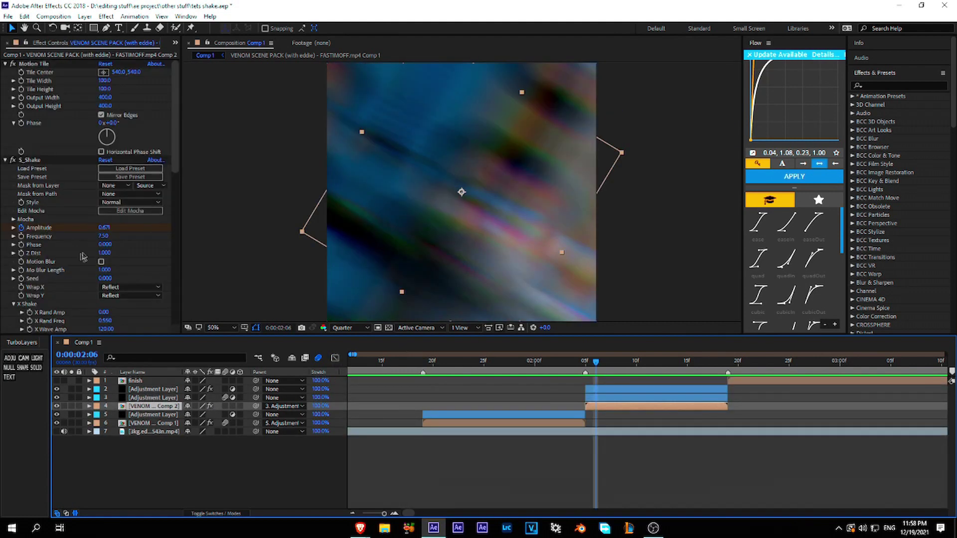
pyautogui.scroll(-10, 79, 257)
pyautogui.scroll(-5, 75, 259)
pyautogui.scroll(-8, 56, 268)
pyautogui.click(22, 256)
pyautogui.click(590, 366)
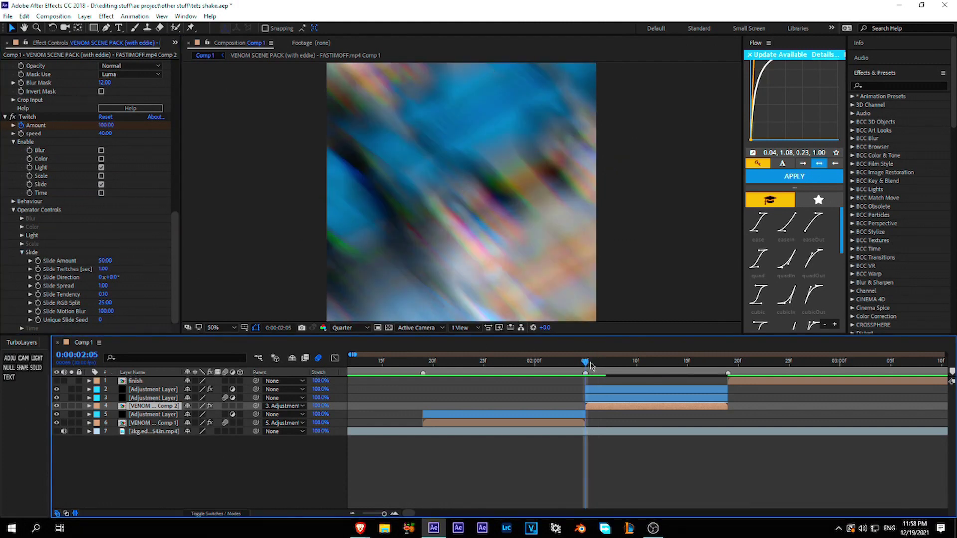
pyautogui.click(593, 365)
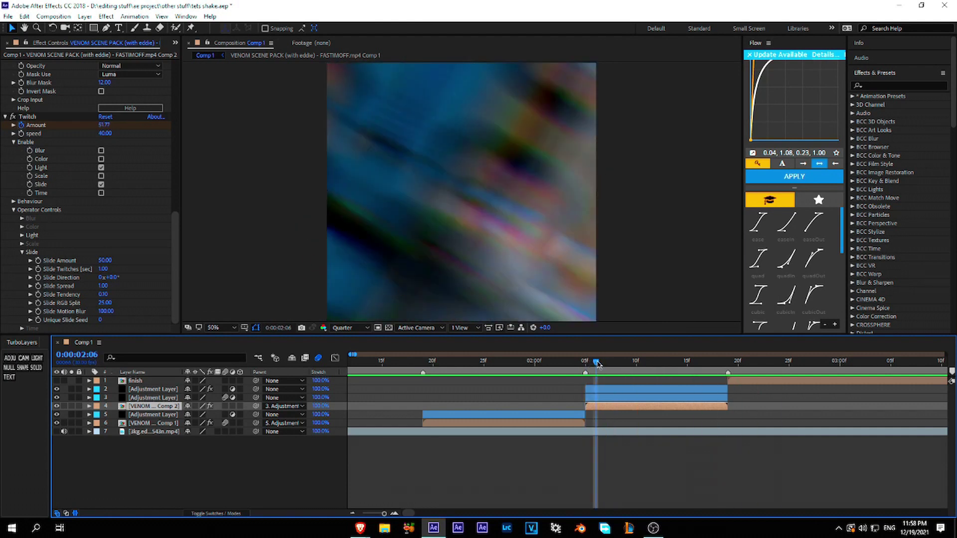
# Step: Rename the top layer to 'example i made' and turn its visibility on
pyautogui.moveTo(603, 366); pyautogui.dragTo(526, 390)
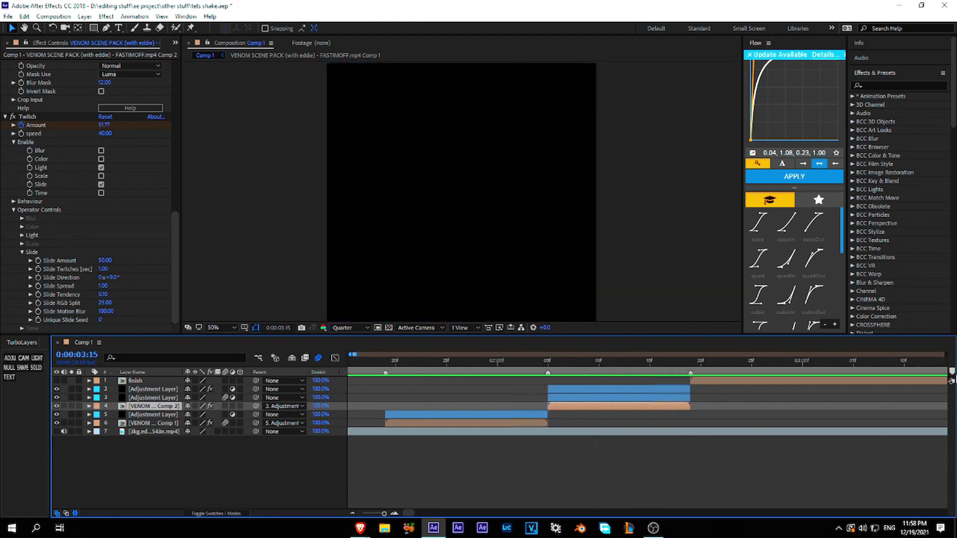
pyautogui.press('-')
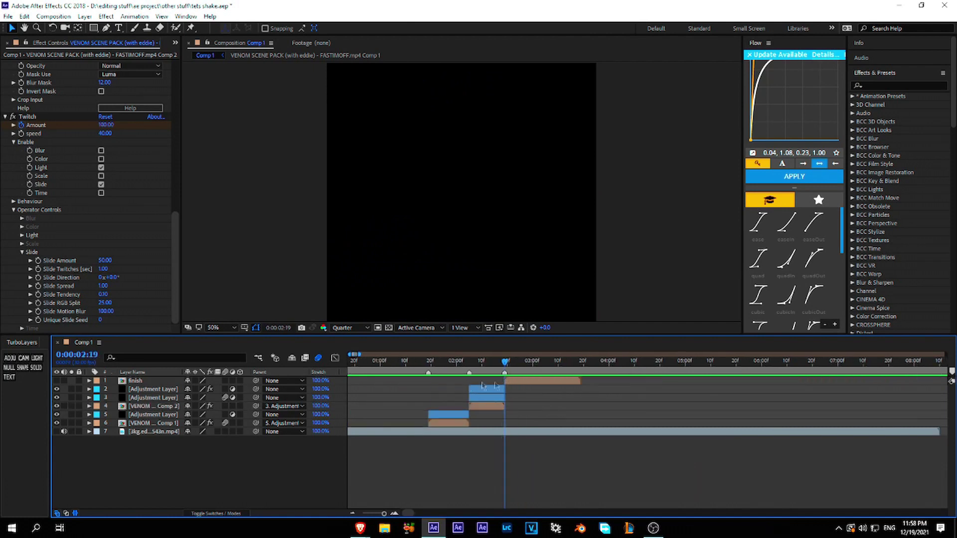
pyautogui.press('-')
pyautogui.click(522, 382)
pyautogui.write('ecam')
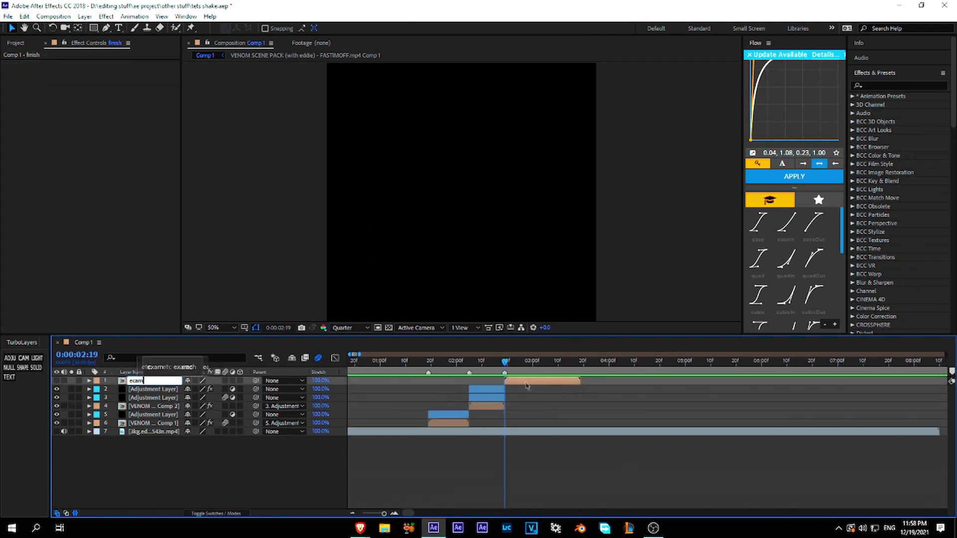
pyautogui.press('BackSpace')
pyautogui.write('mple i')
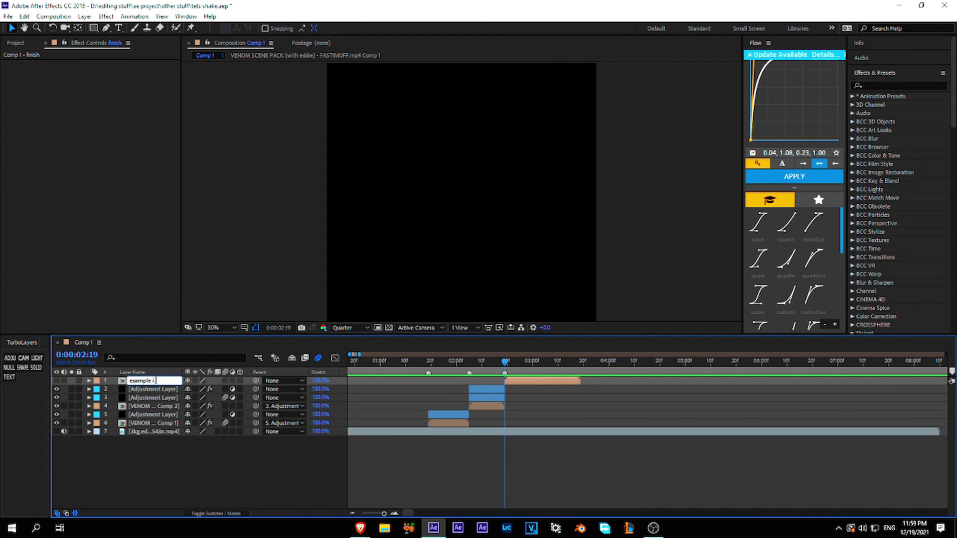
pyautogui.write(' made')
pyautogui.press('Return')
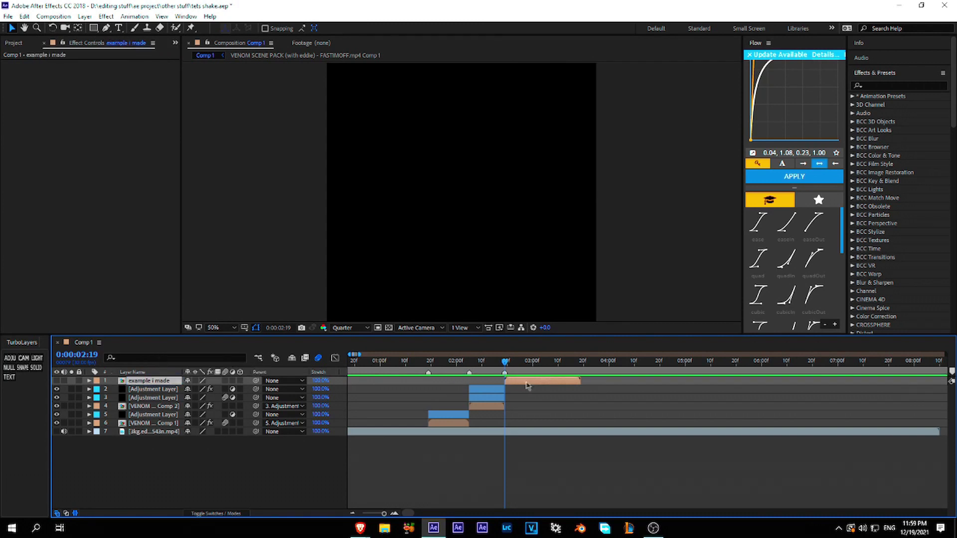
pyautogui.click(542, 395)
pyautogui.click(56, 380)
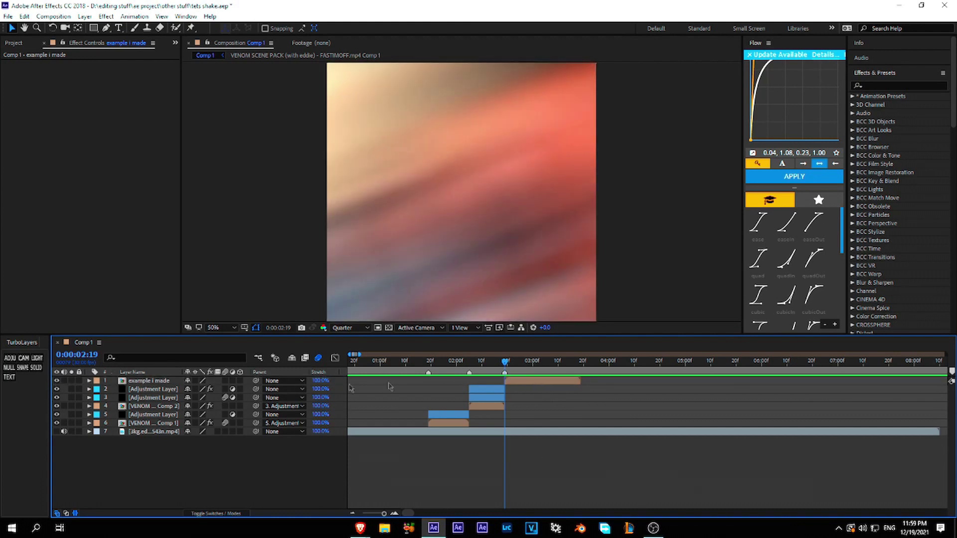
# Step: Scrub through the transition, then rename the top layer to 'link in desc'
pyautogui.moveTo(528, 365); pyautogui.dragTo(506, 363)
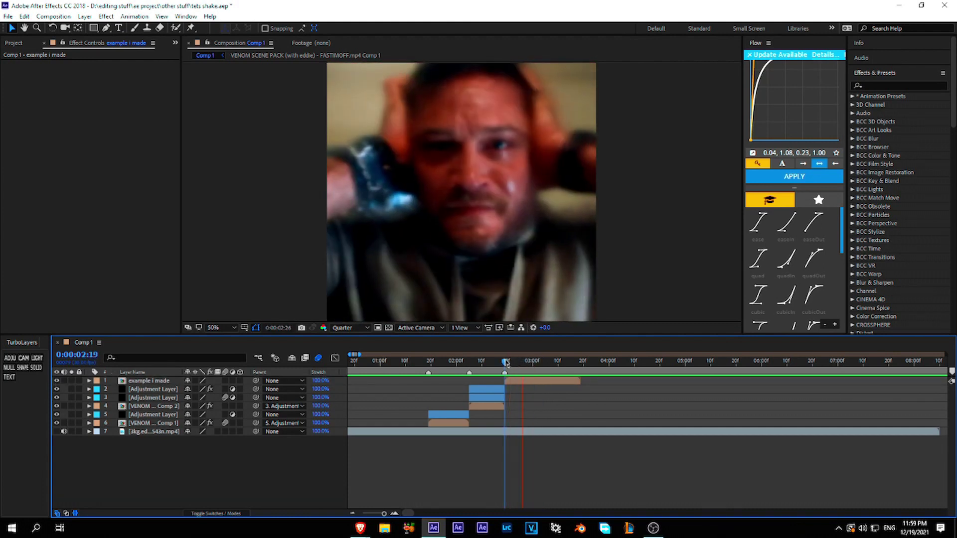
pyautogui.moveTo(506, 363); pyautogui.dragTo(505, 364)
pyautogui.click(518, 383)
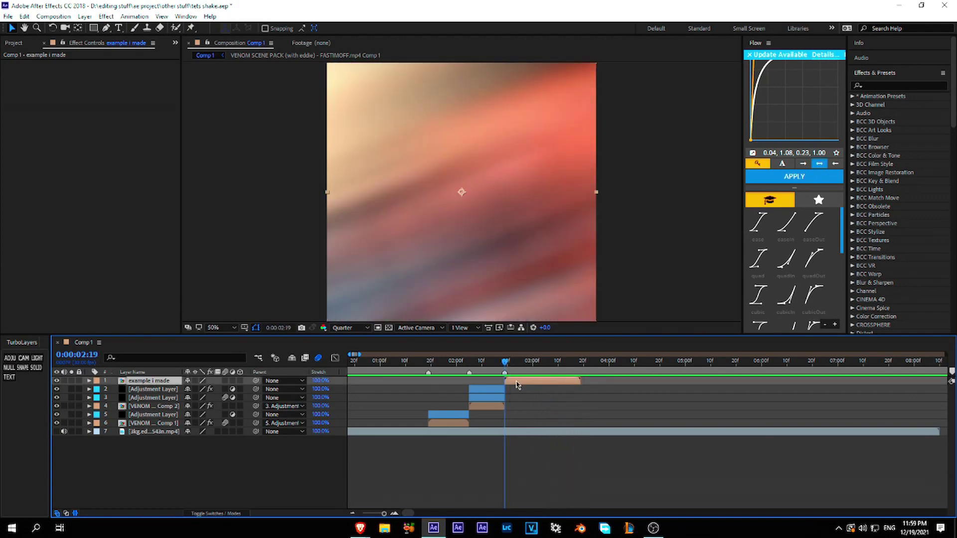
pyautogui.write('youcan')
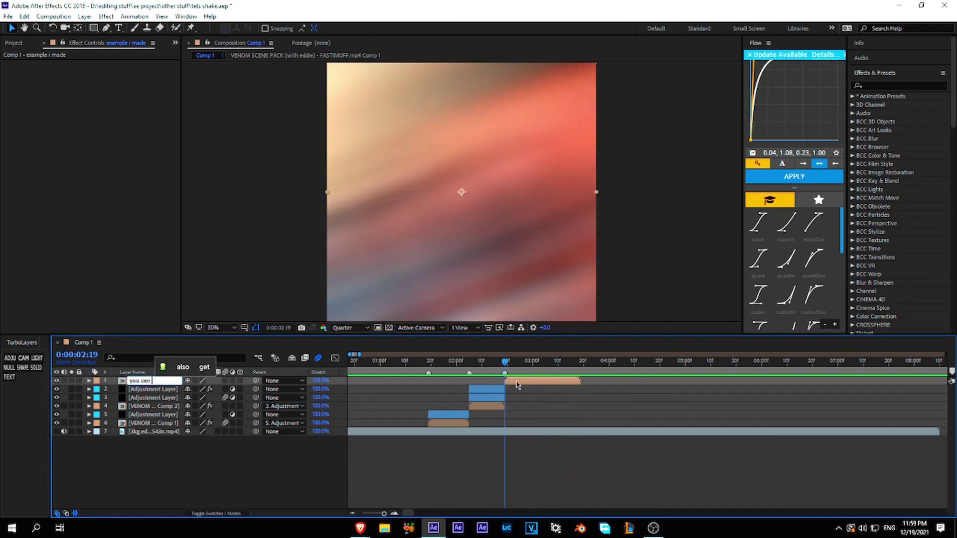
pyautogui.write(' use it')
pyautogui.press('Return')
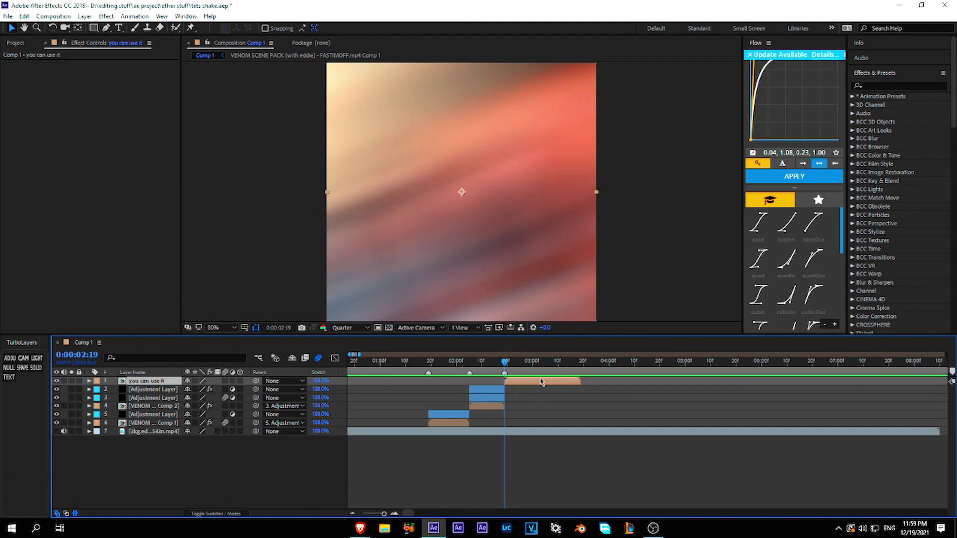
pyautogui.write('d')
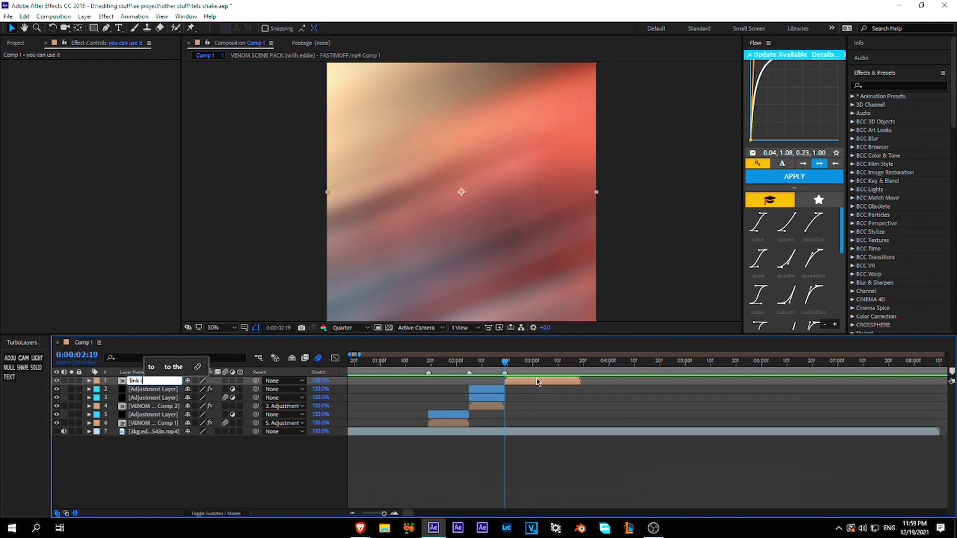
pyautogui.write('esc')
pyautogui.press('Return')
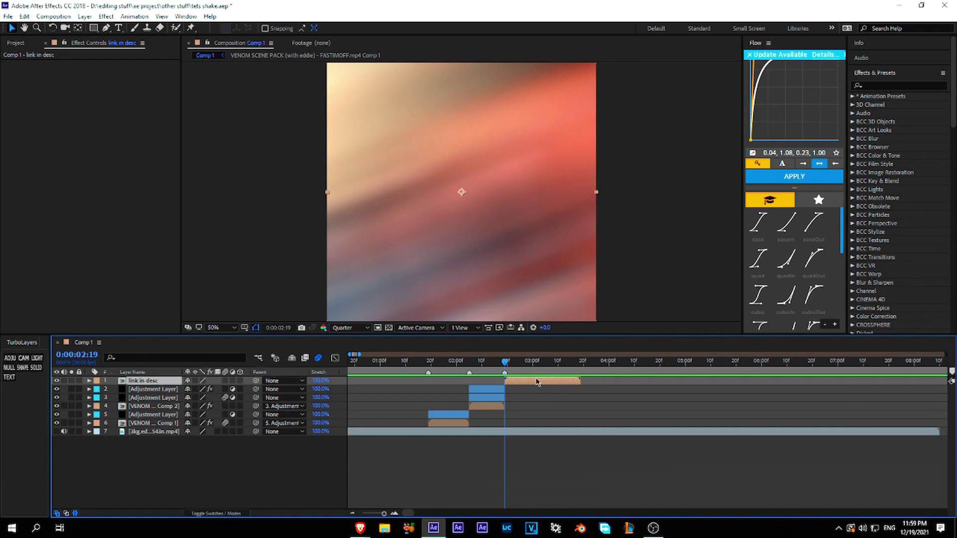